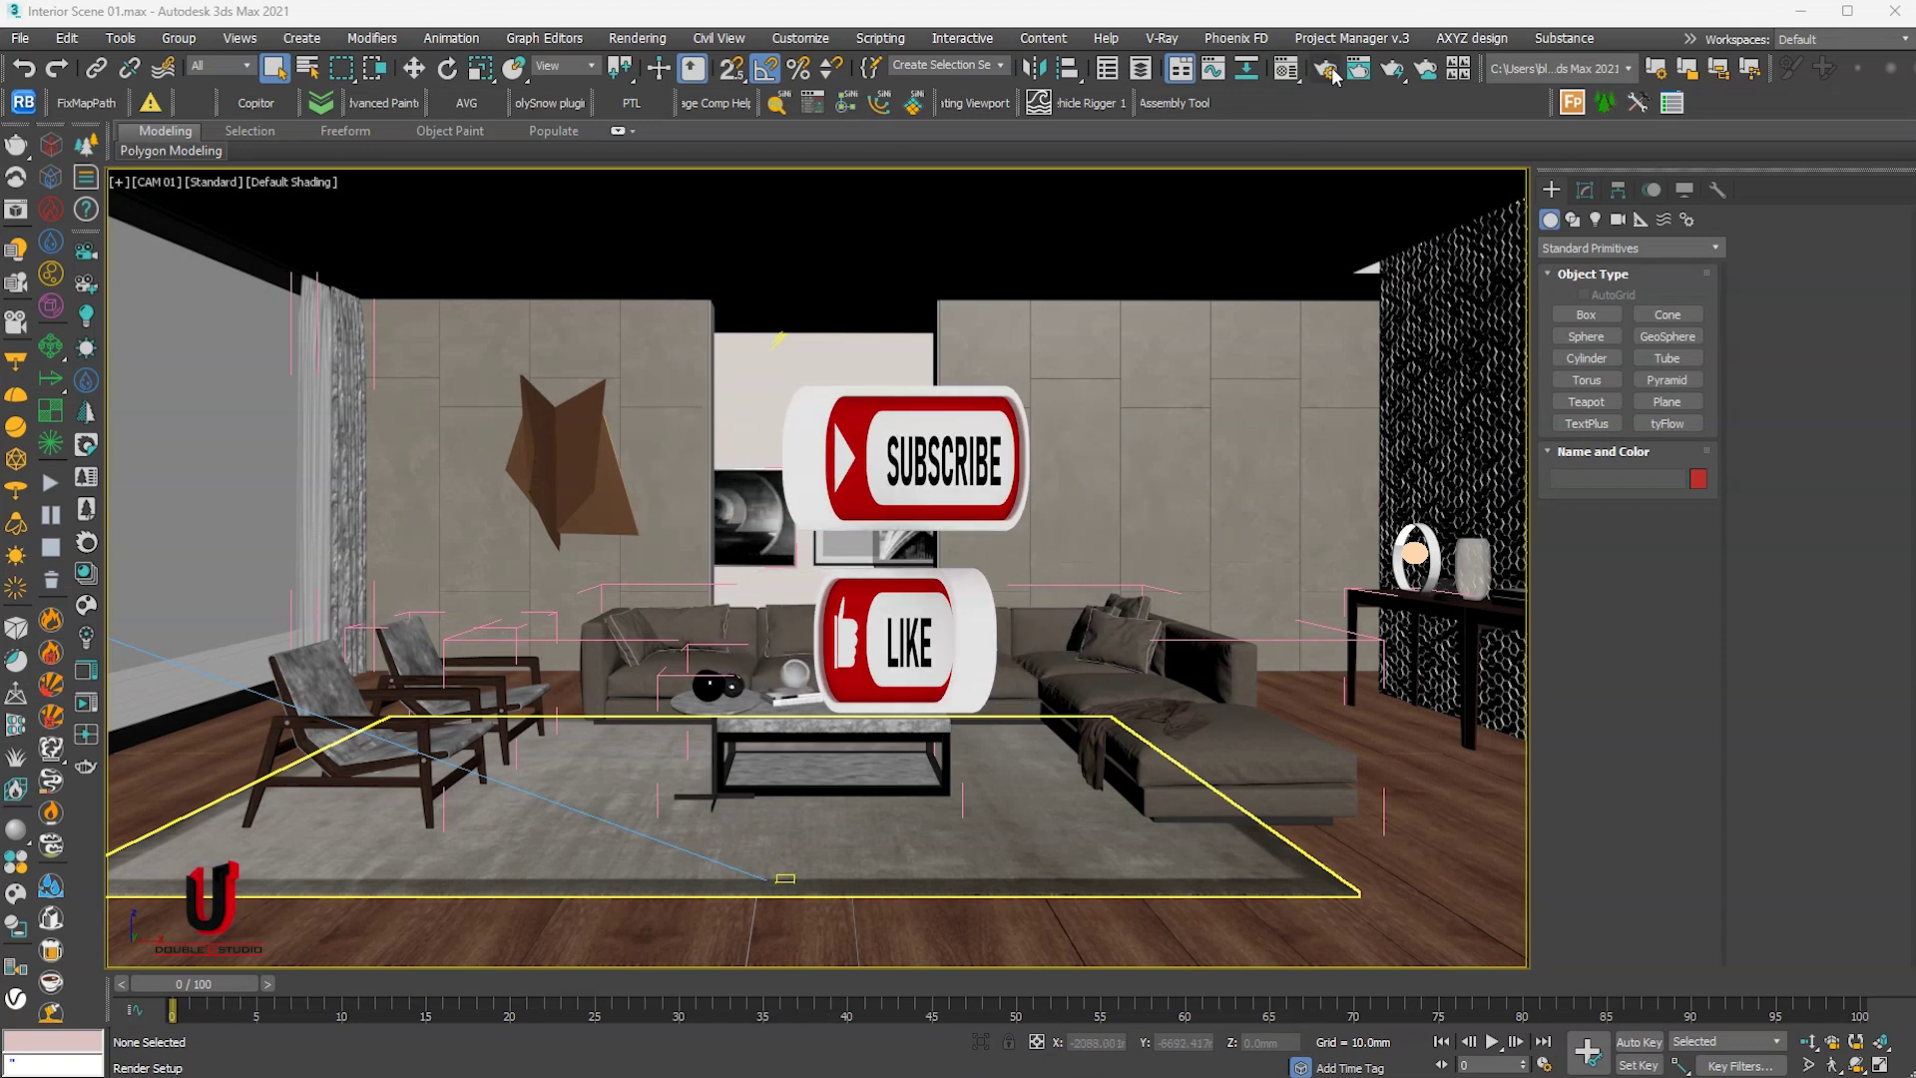
Check the render settings and run an interactive Corona render of the camera view, then close it
key("F10")
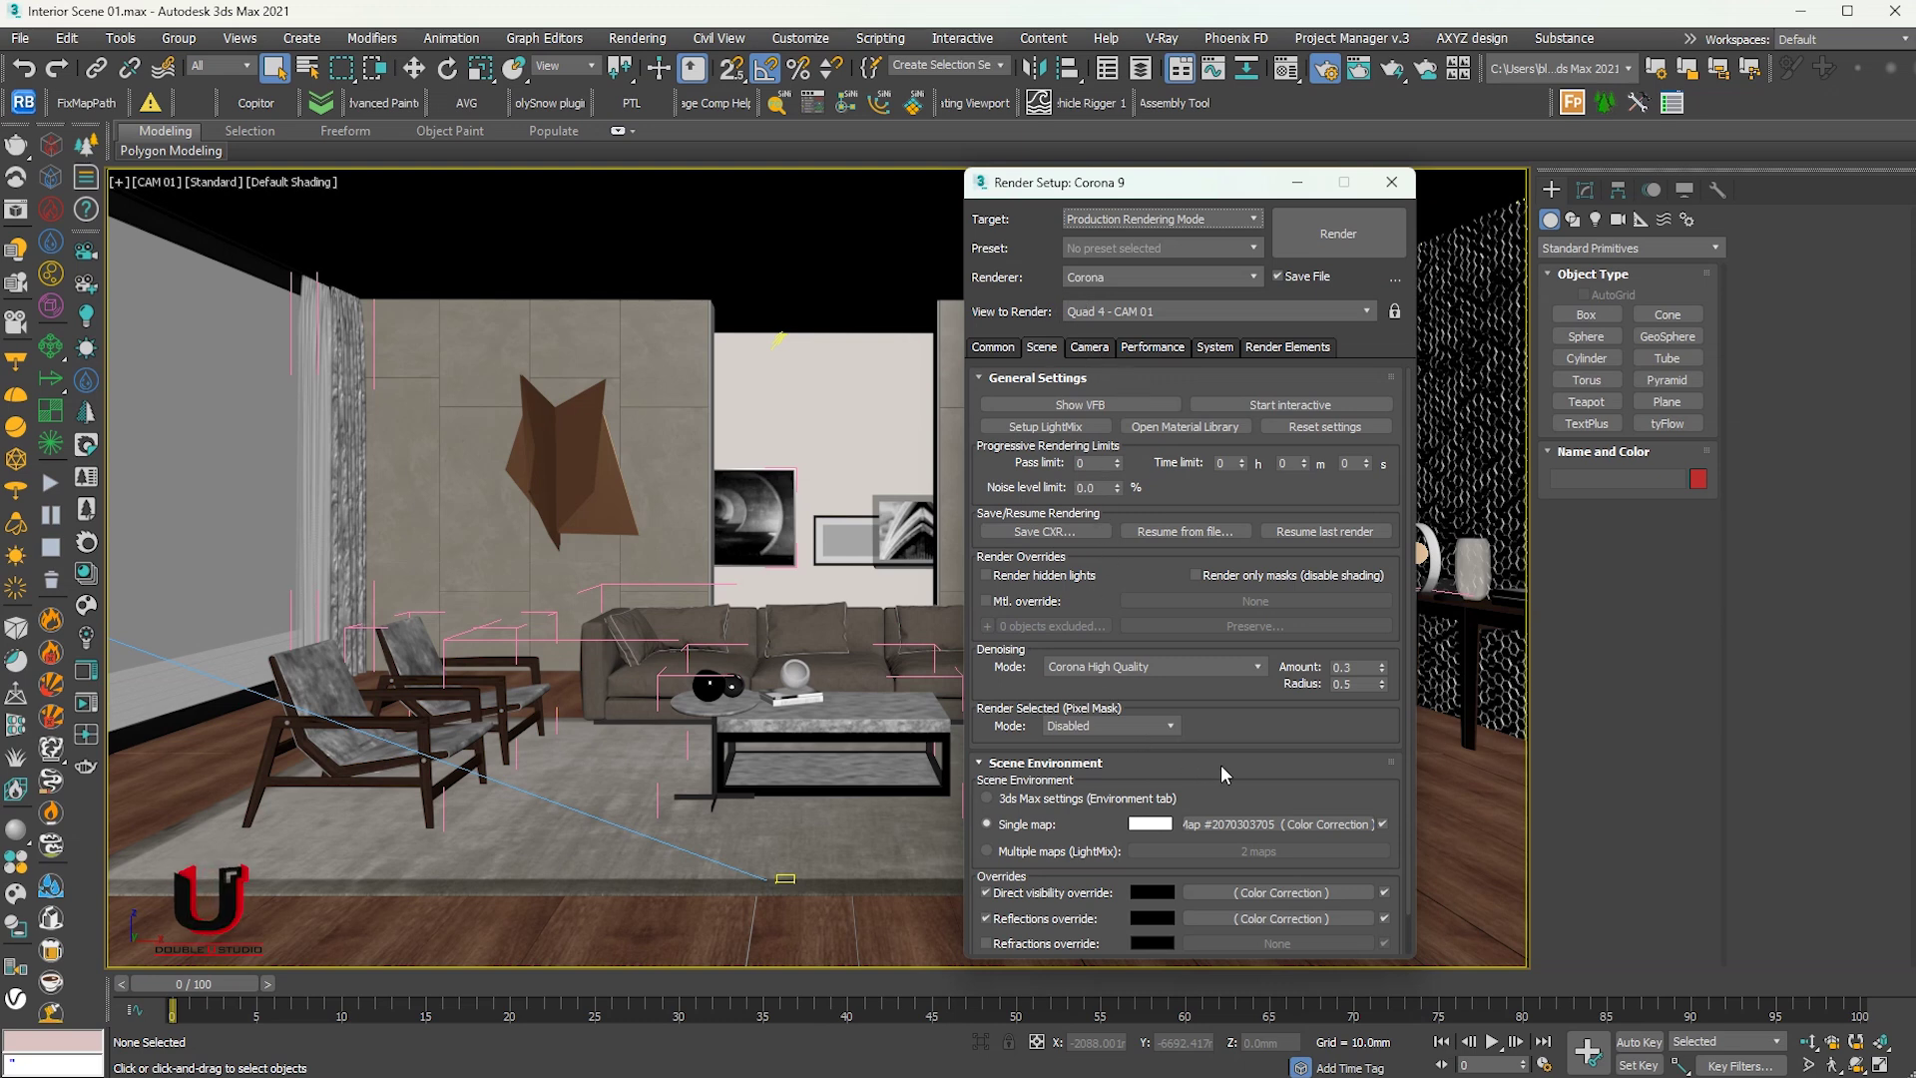
left_click(1391, 181)
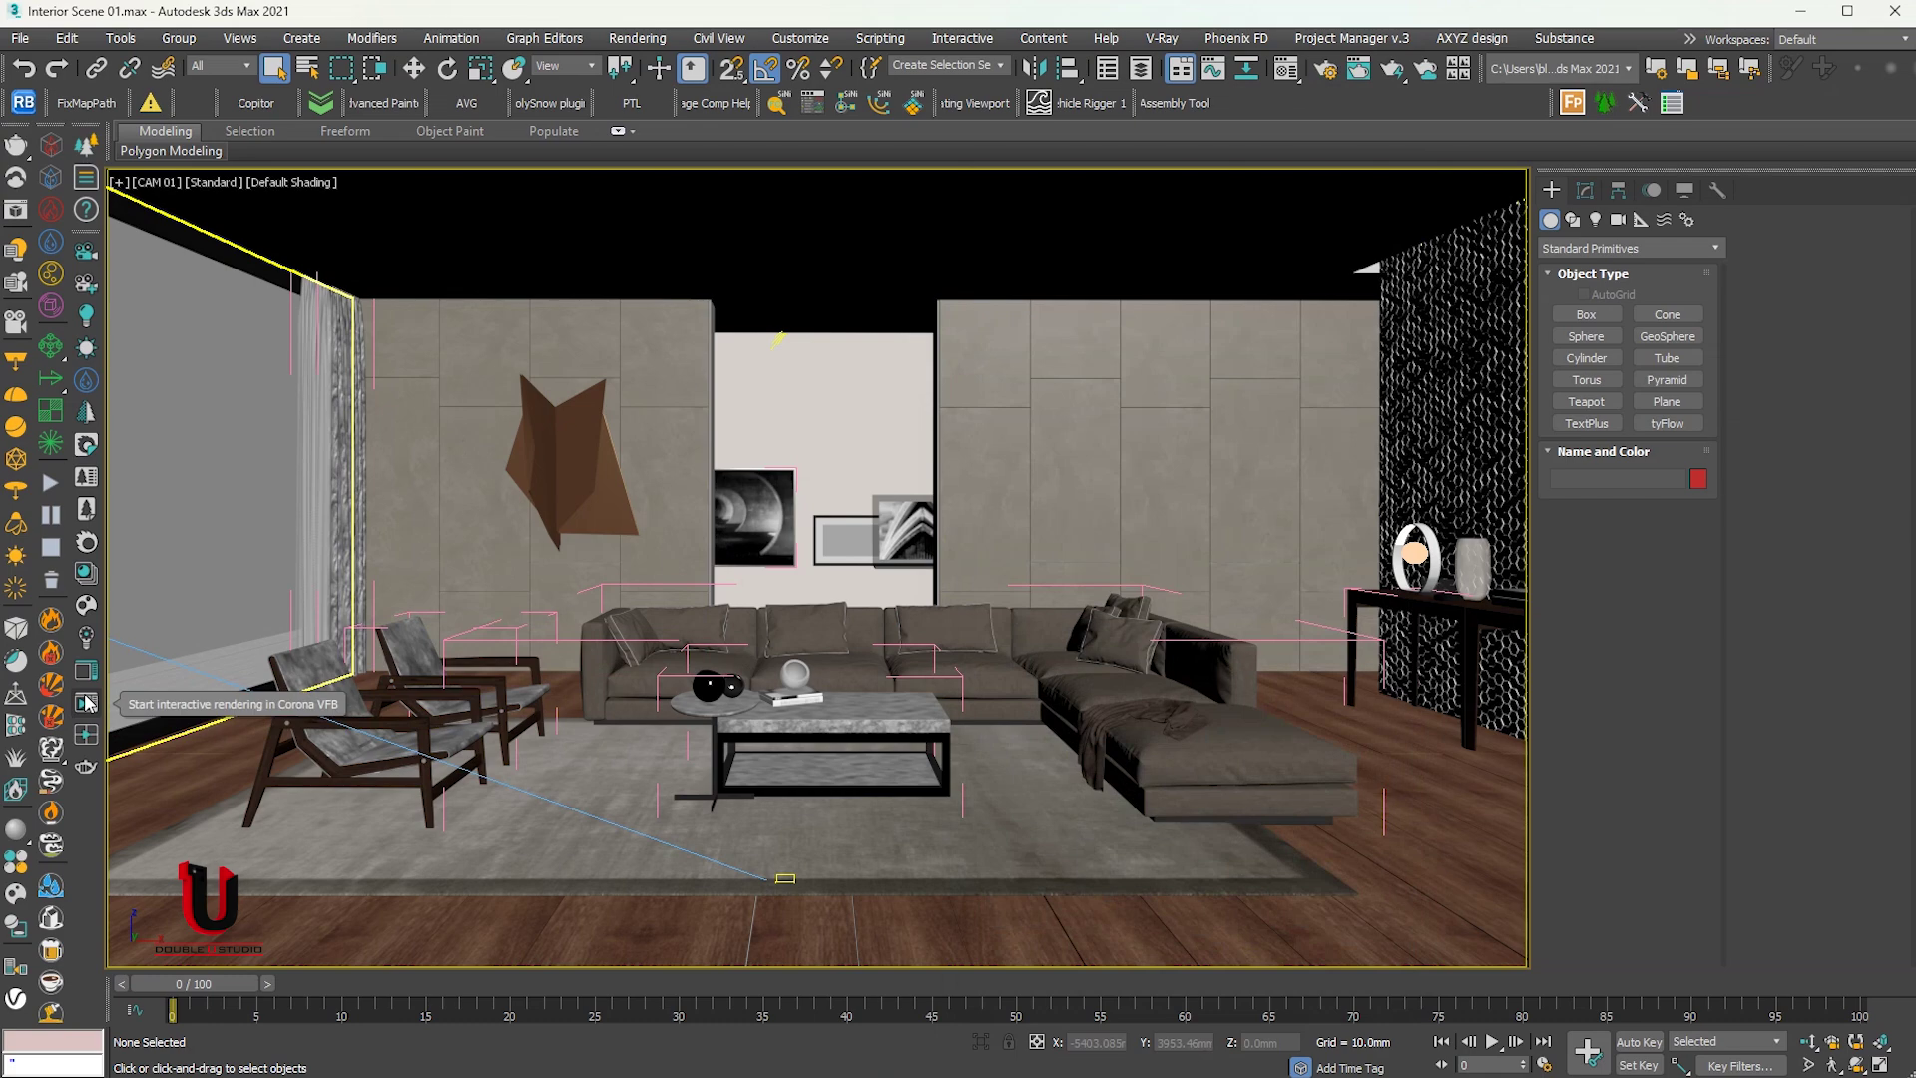
left_click(87, 703)
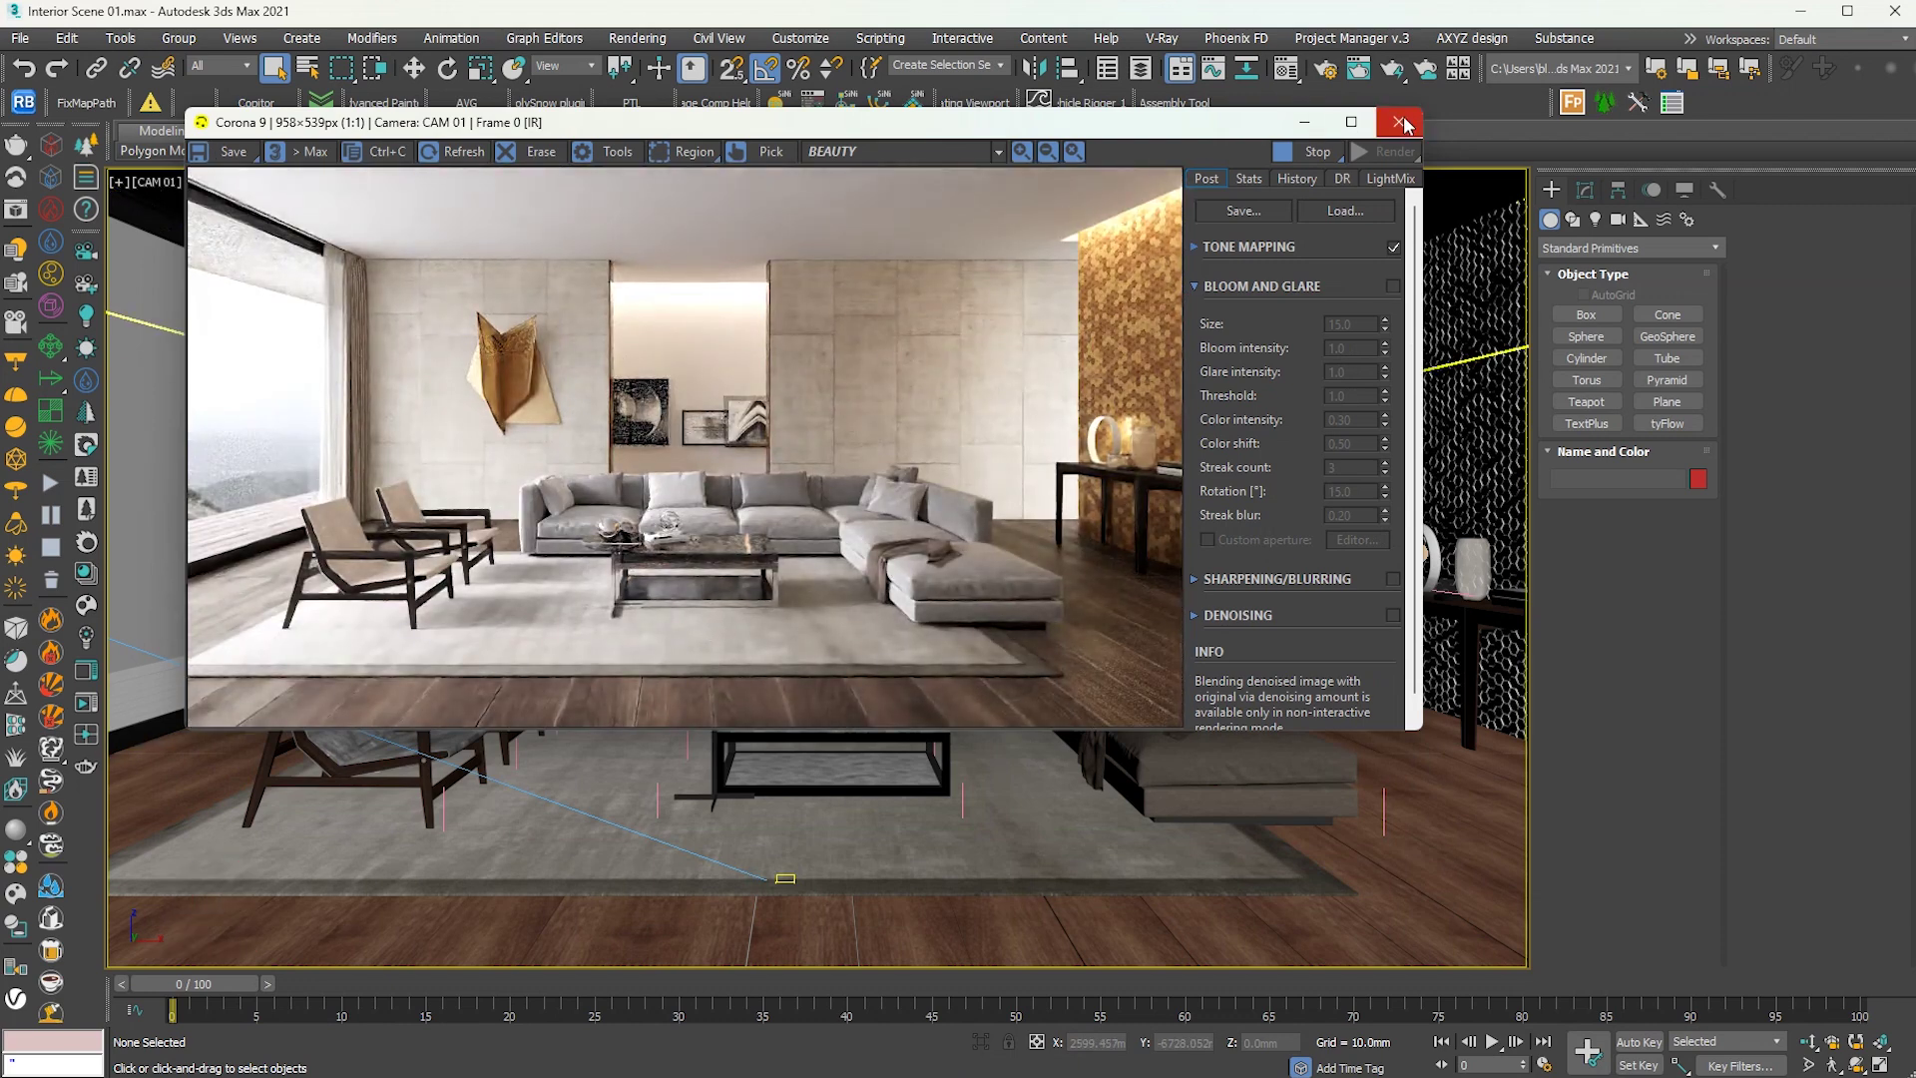
left_click(1400, 123)
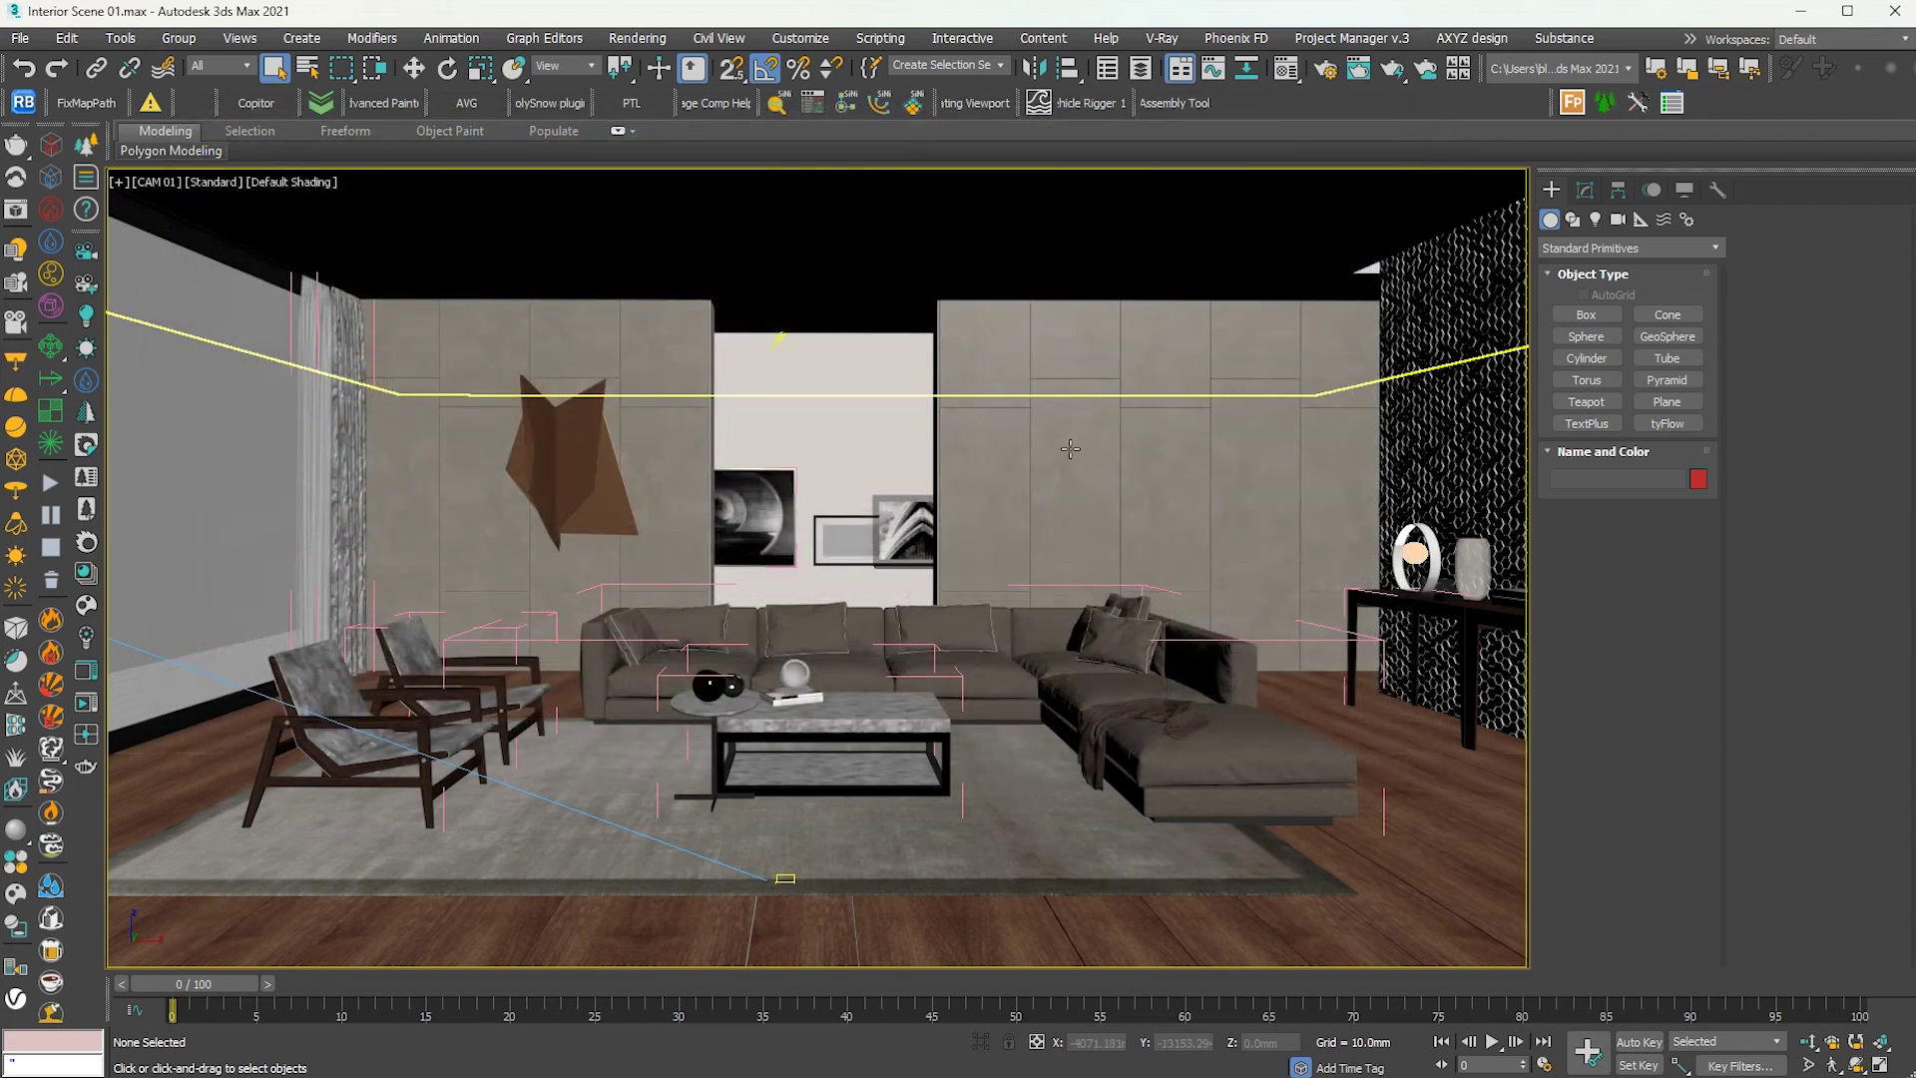
Frame the coffee table group in a close, orbited Perspective view and glance at the V-Ray menu
left_click(789, 706)
key("p")
key("z")
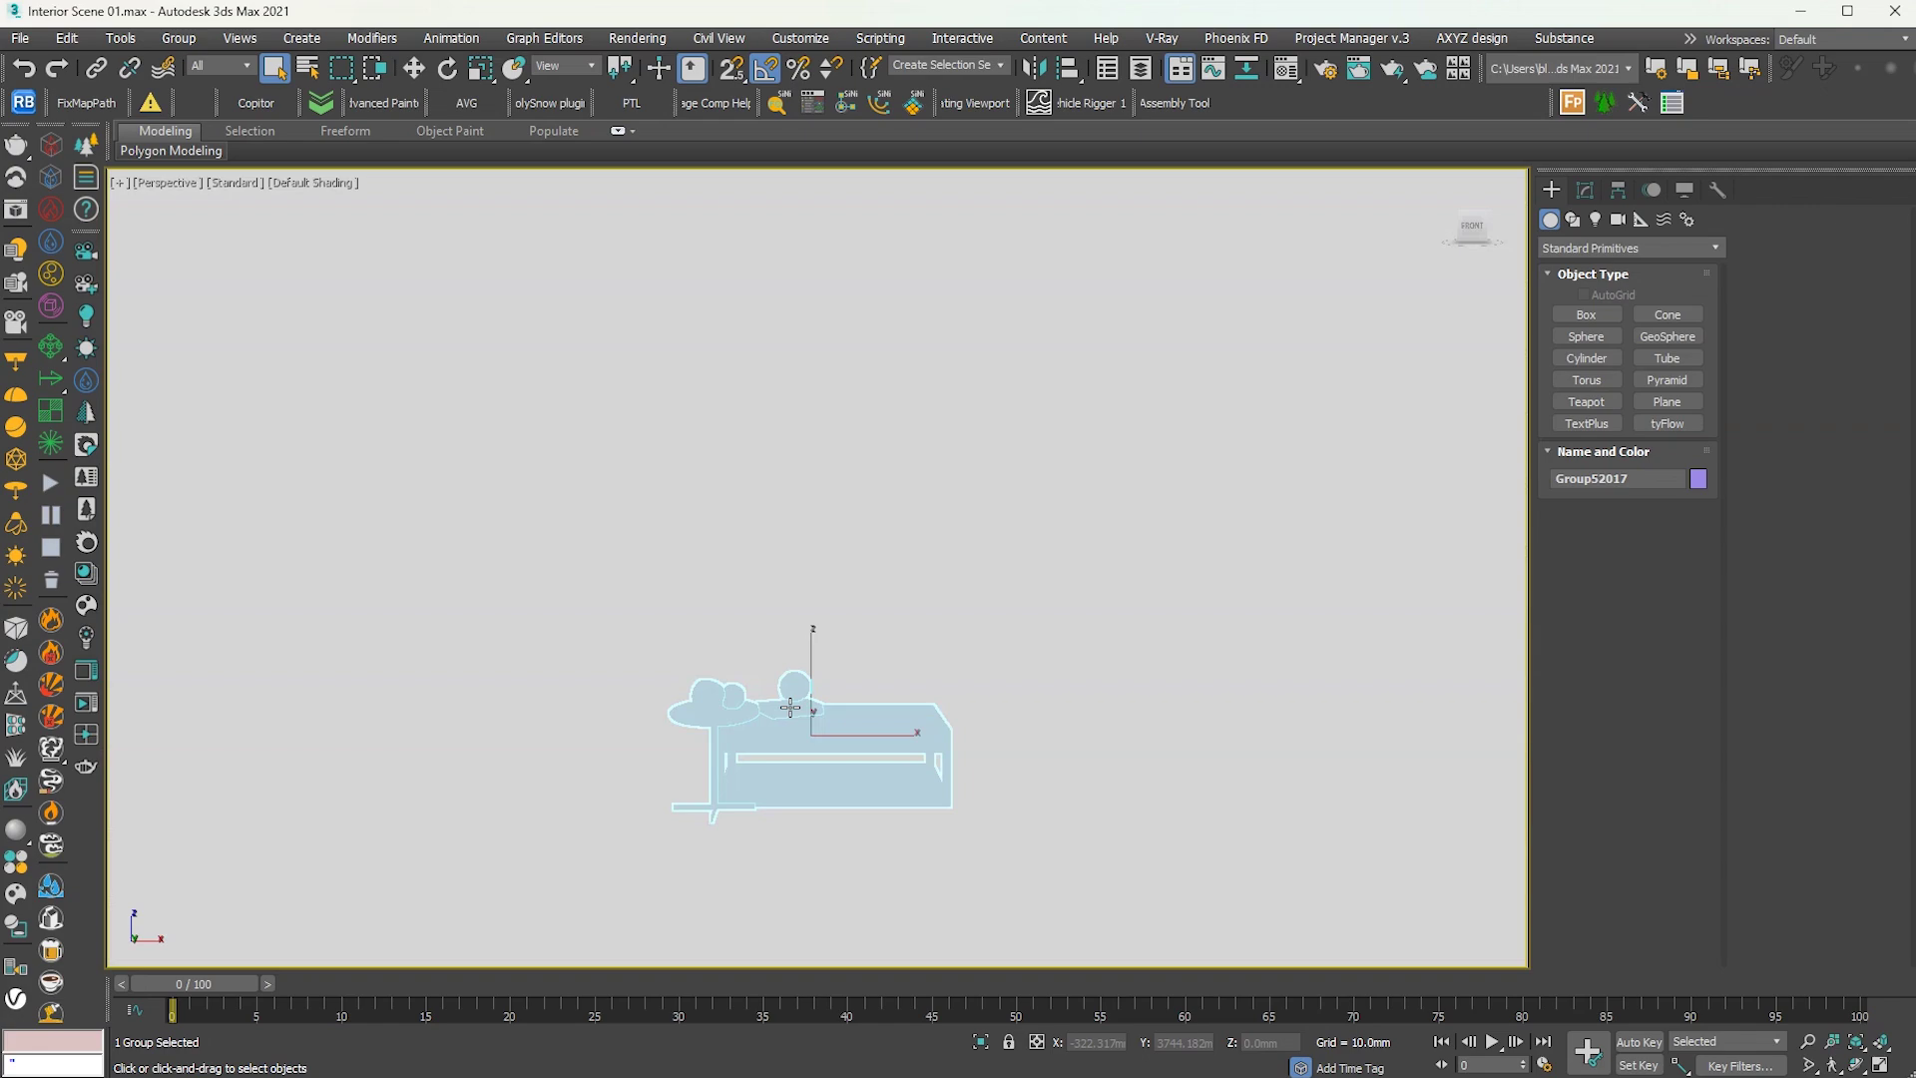
mouse_move(898, 688)
middle_mouse_down("alt")
mouse_move(935, 683)
mouse_move(972, 833)
mouse_move(948, 758)
middle_mouse_up("alt")
scroll(935, 683, "down", 3)
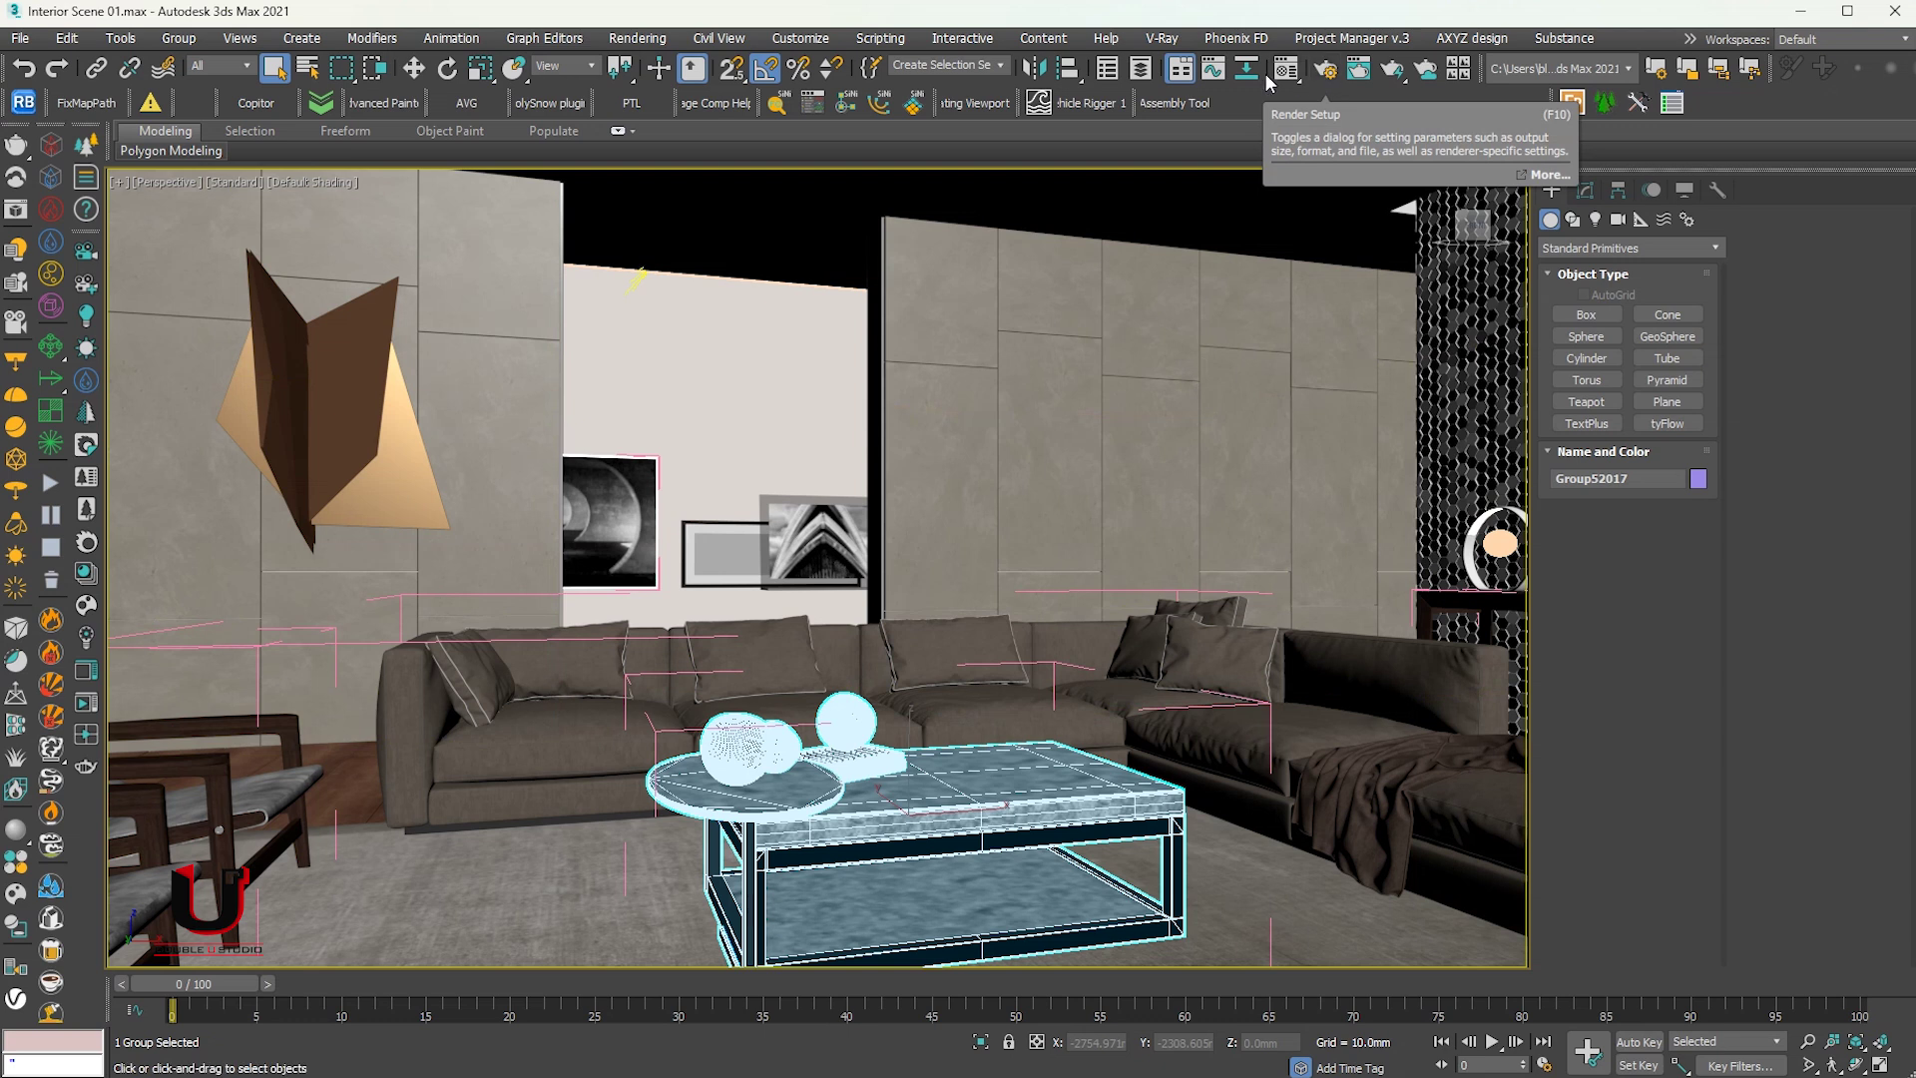
left_click(1162, 40)
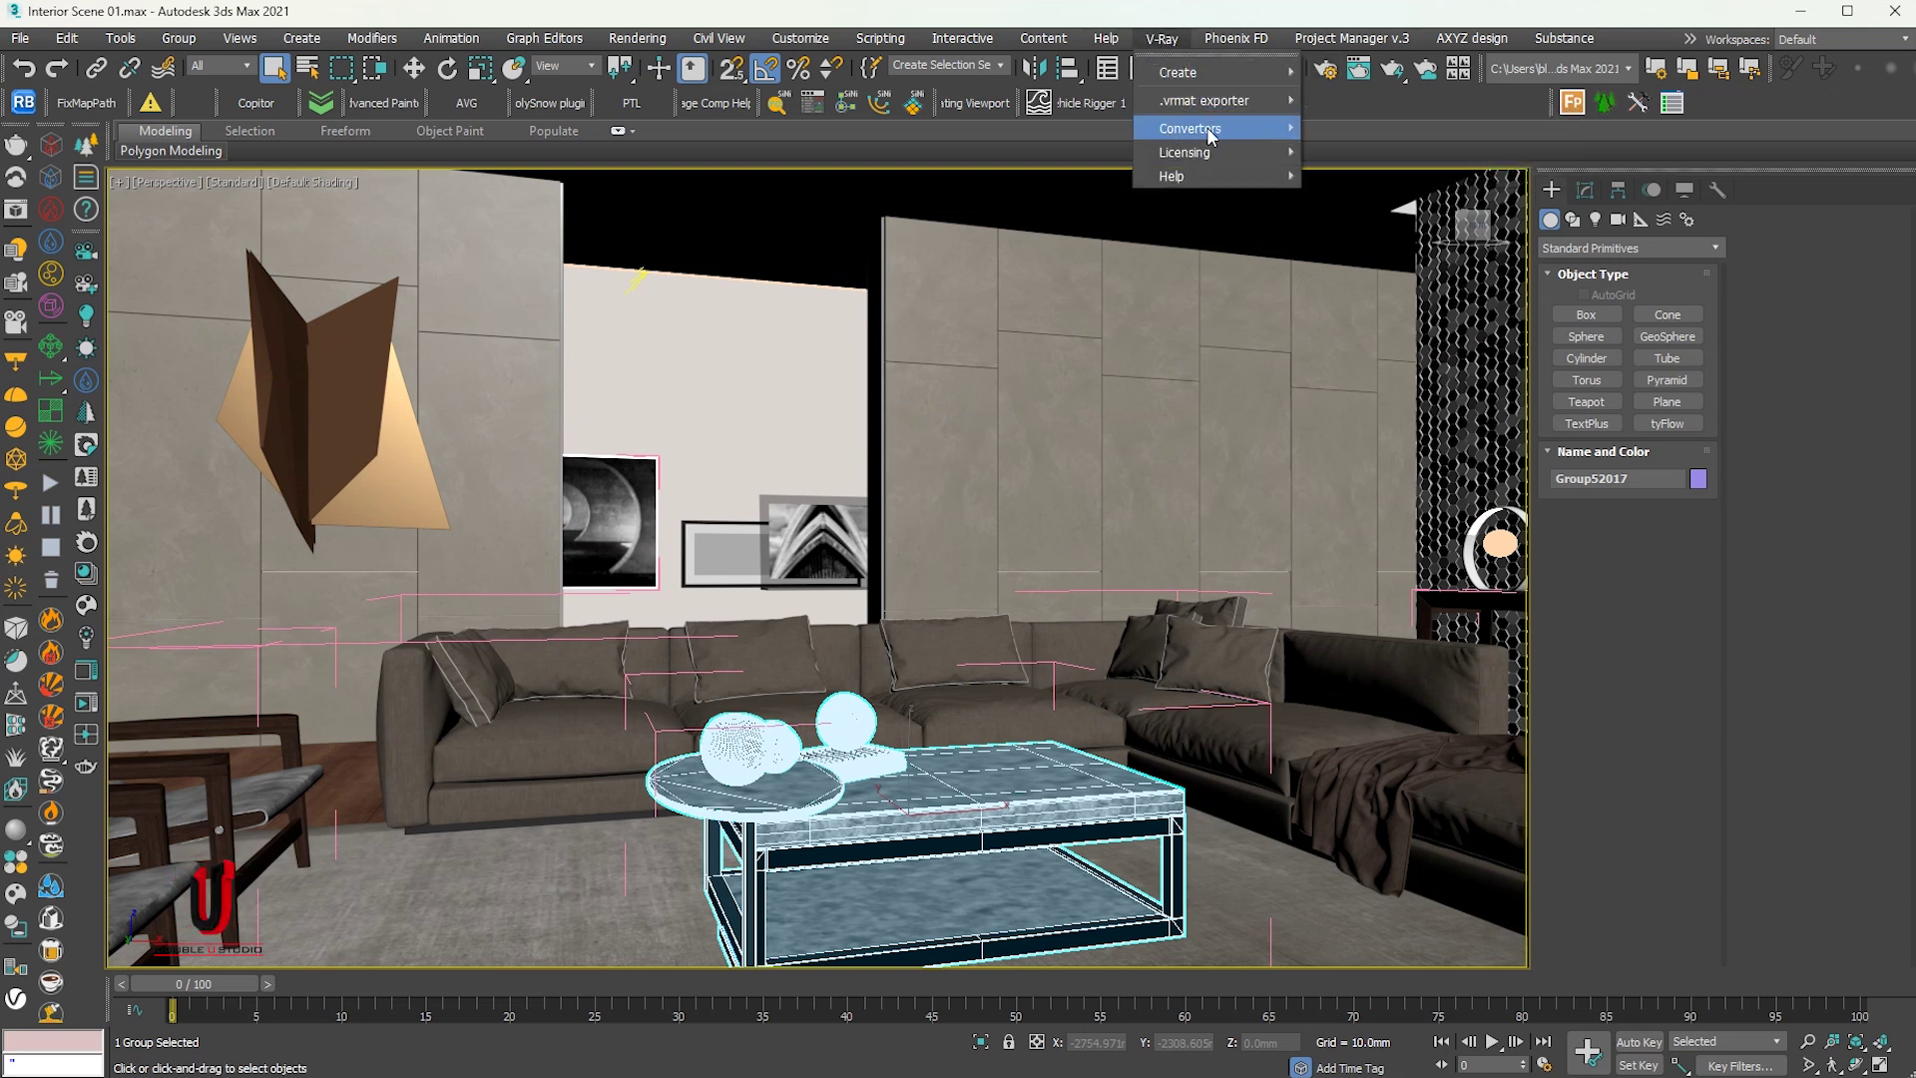
left_click(1206, 24)
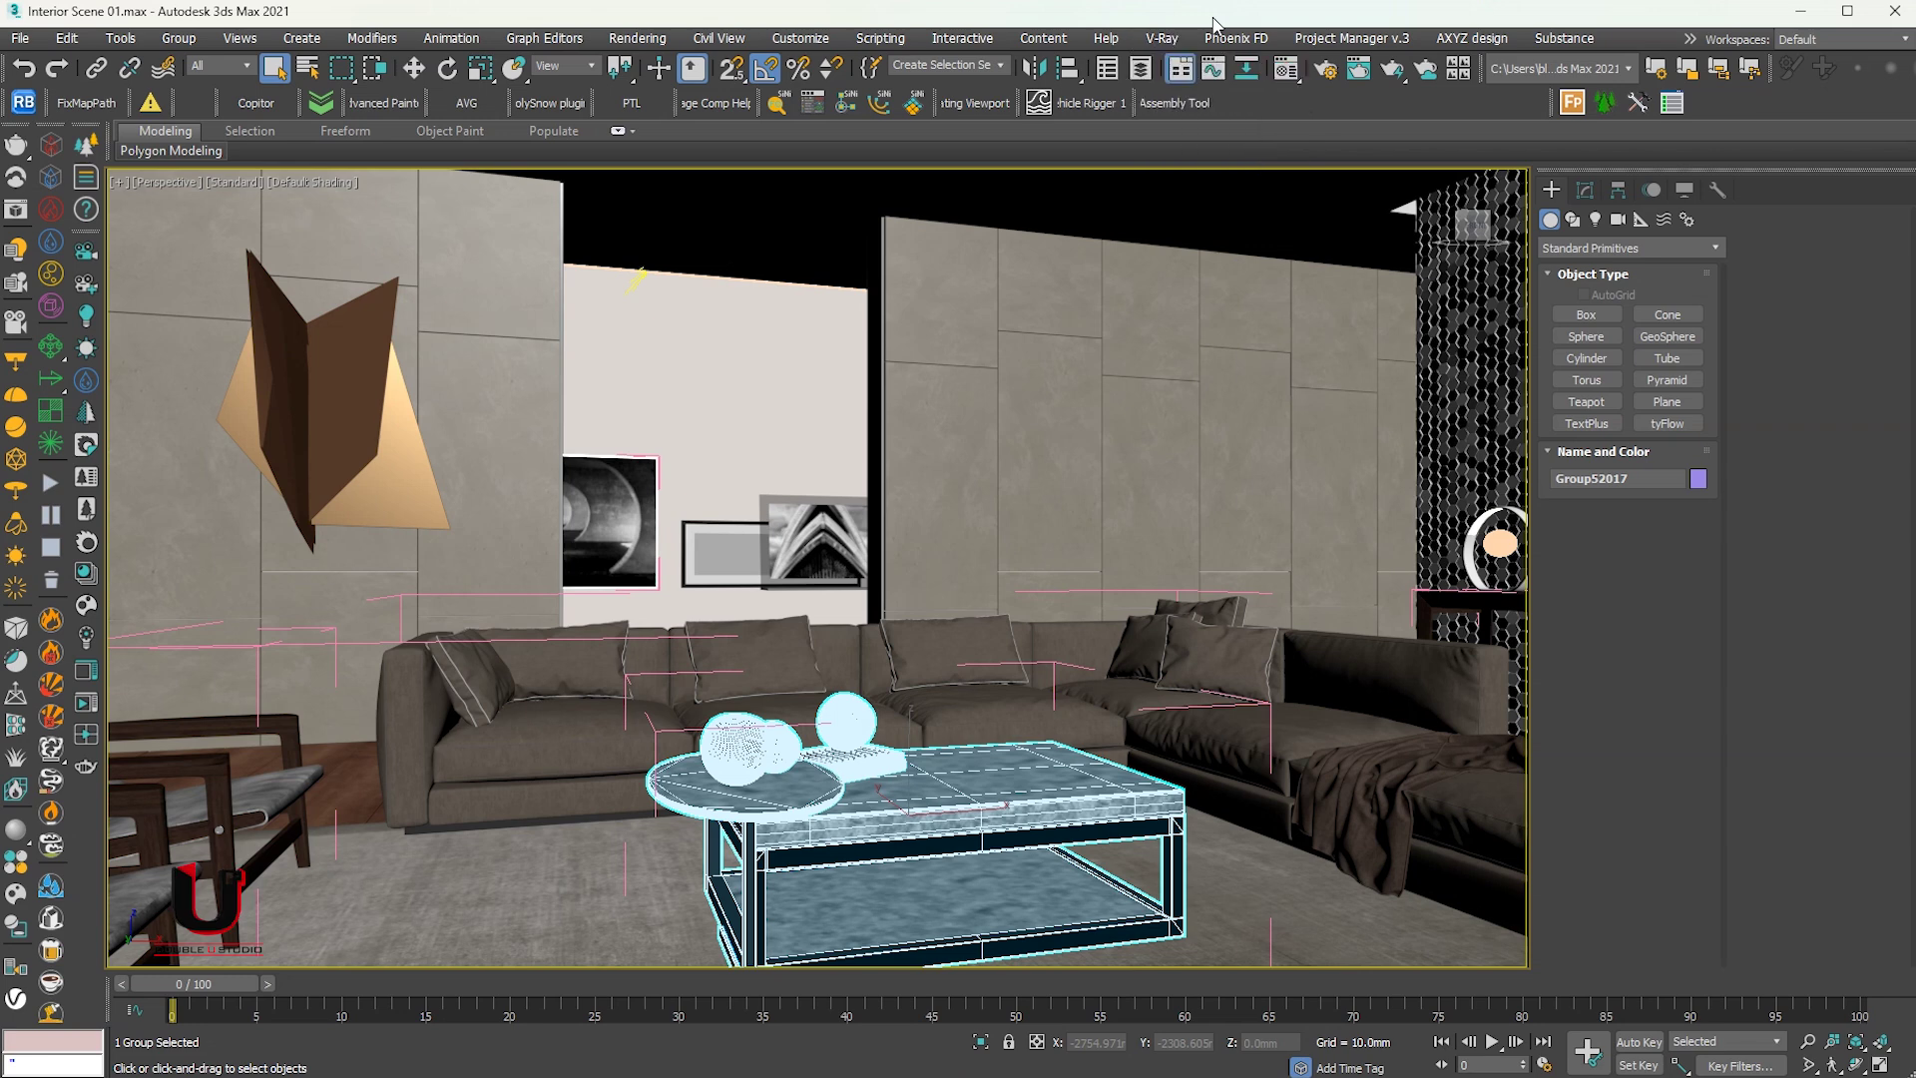
Change the Render Setup renderer from Corona to V-Ray 6, dismissing the Substance compatibility prompt
left_click(1325, 70)
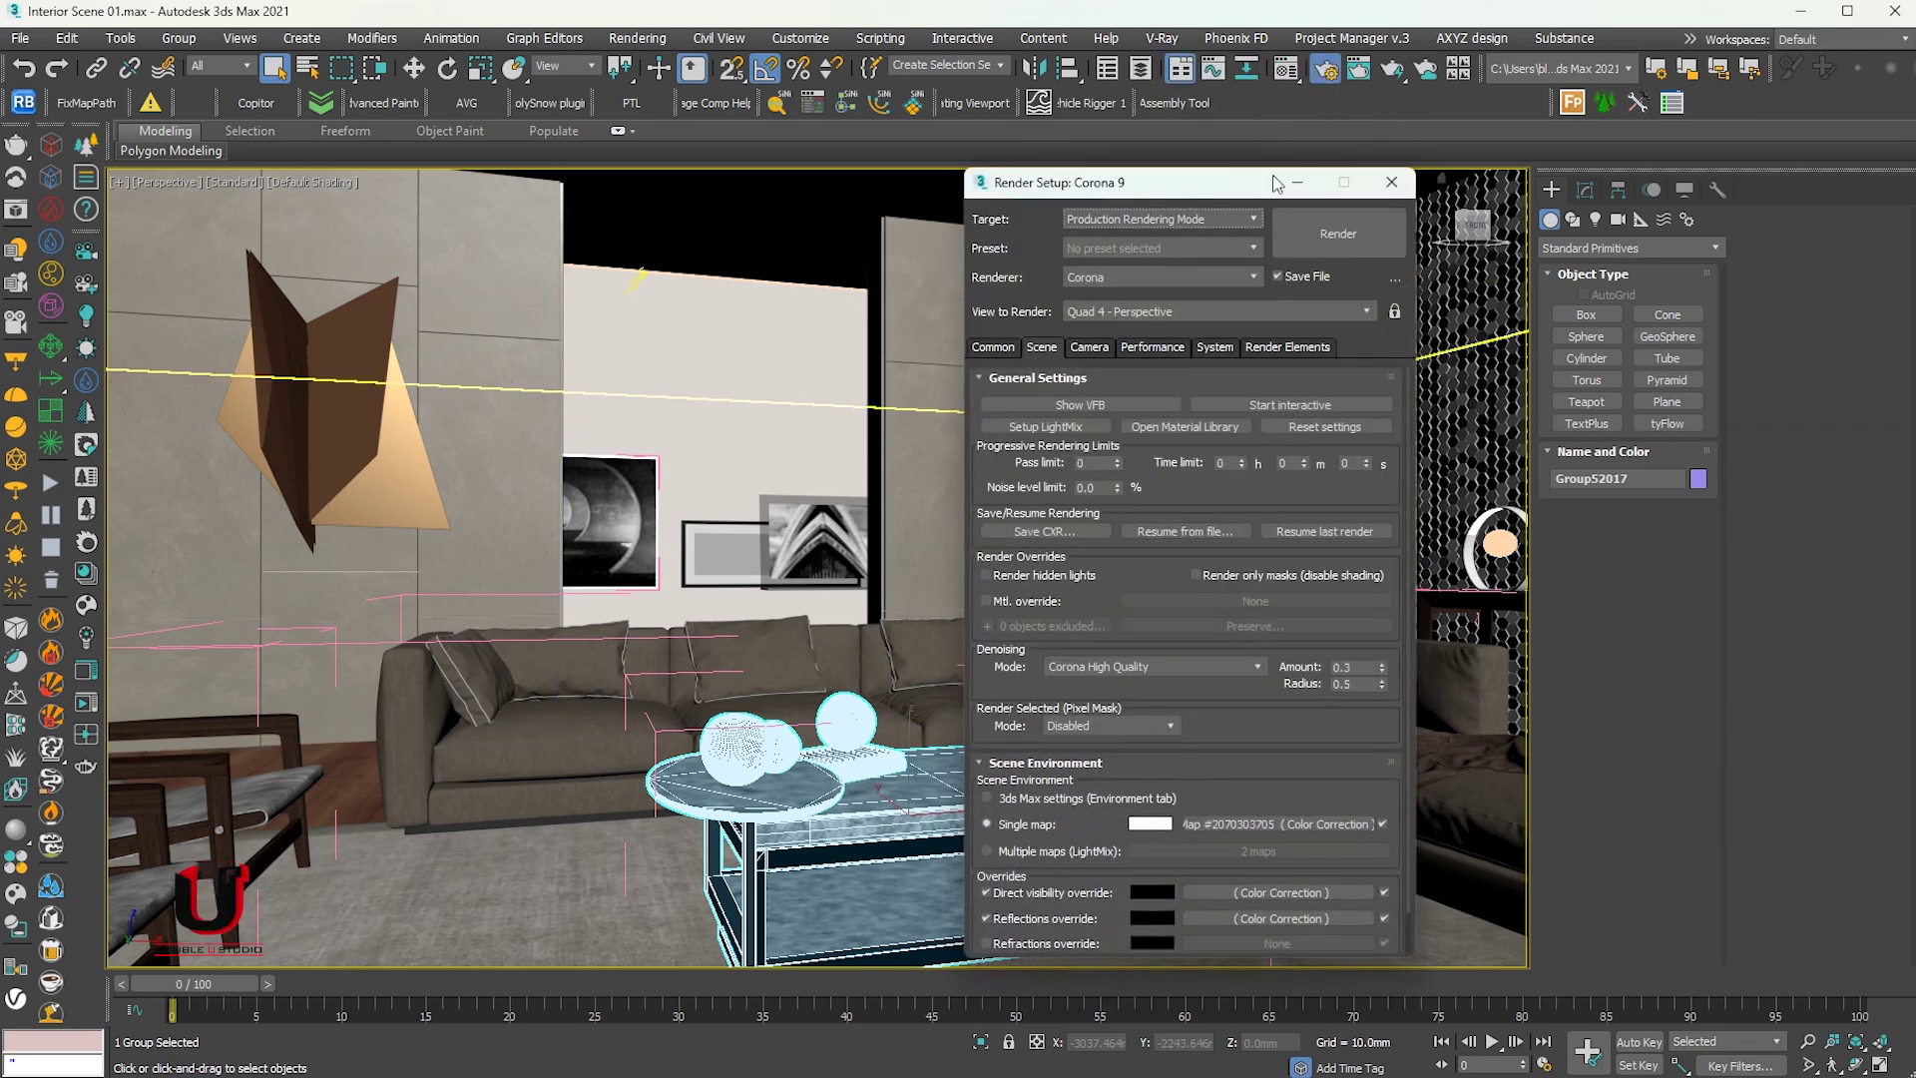
left_click_drag(1182, 197, 1120, 120)
left_click(1096, 195)
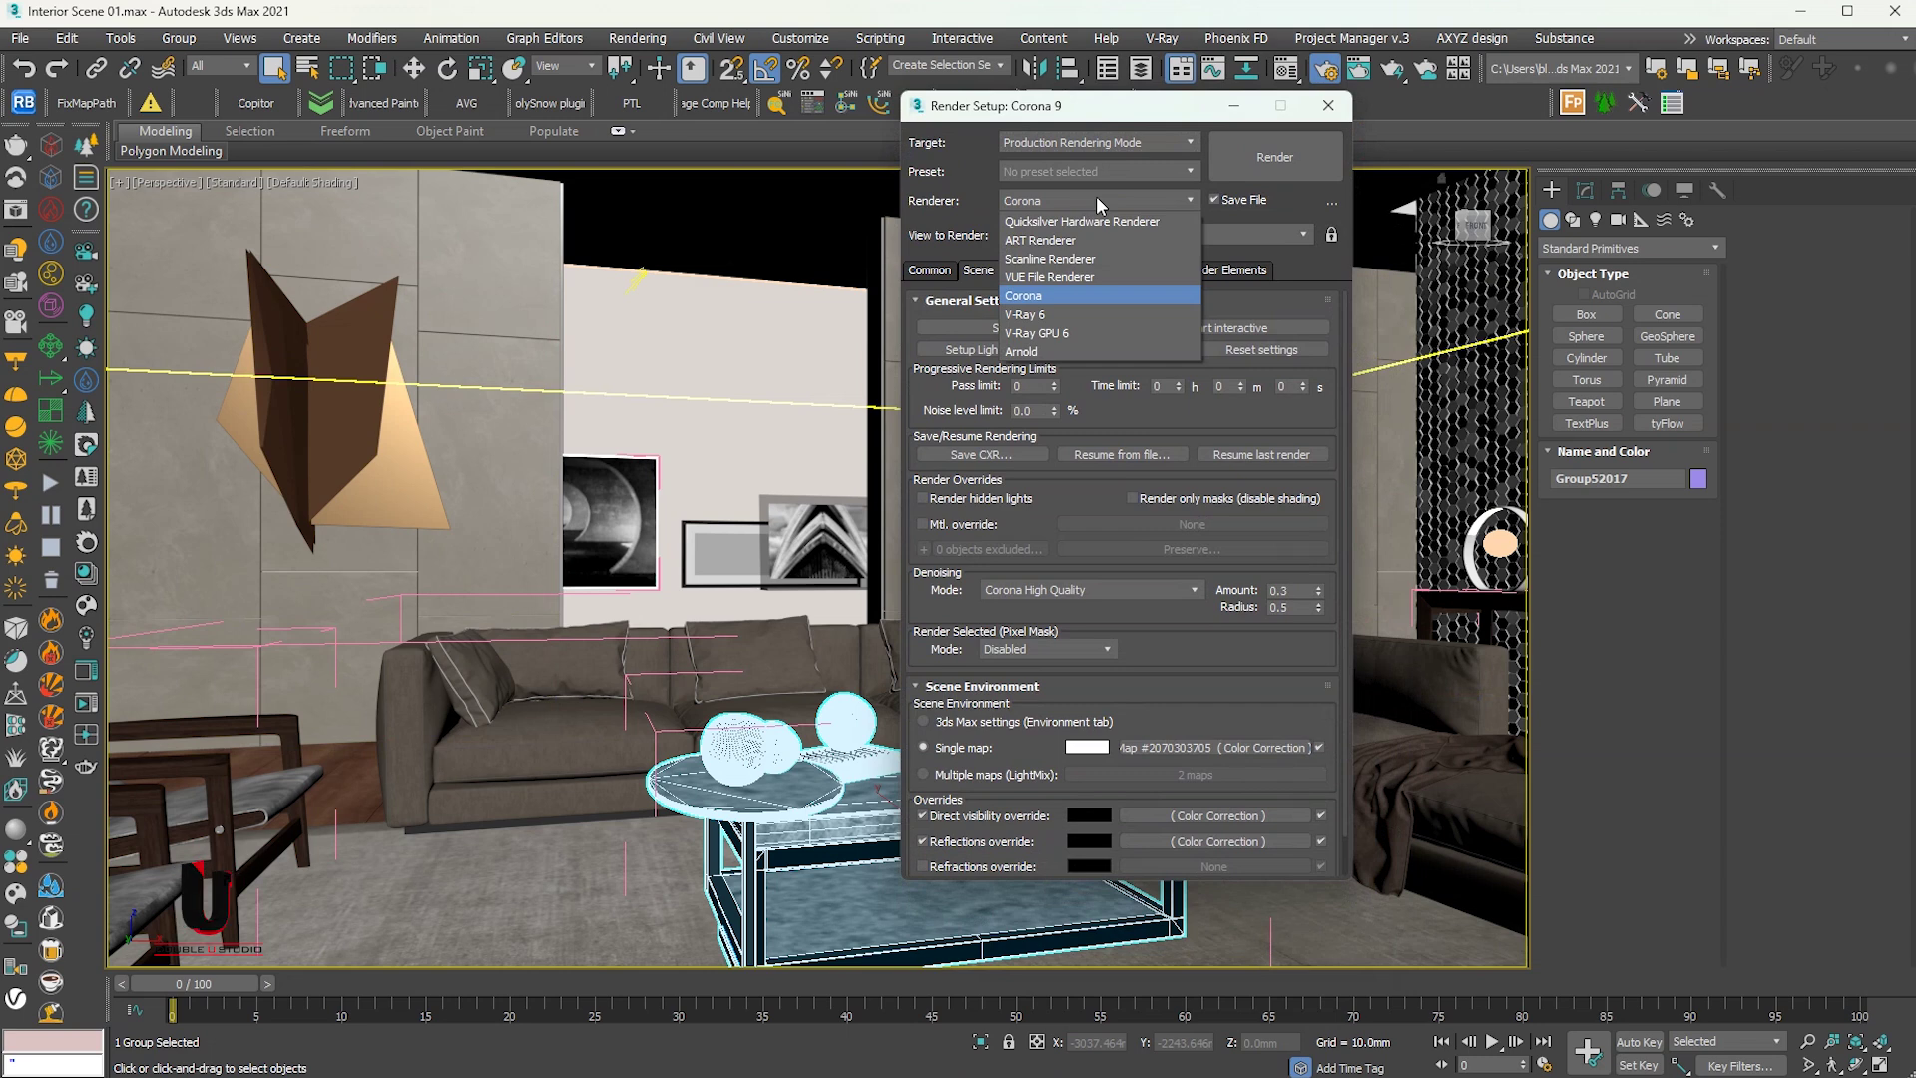
left_click(1045, 315)
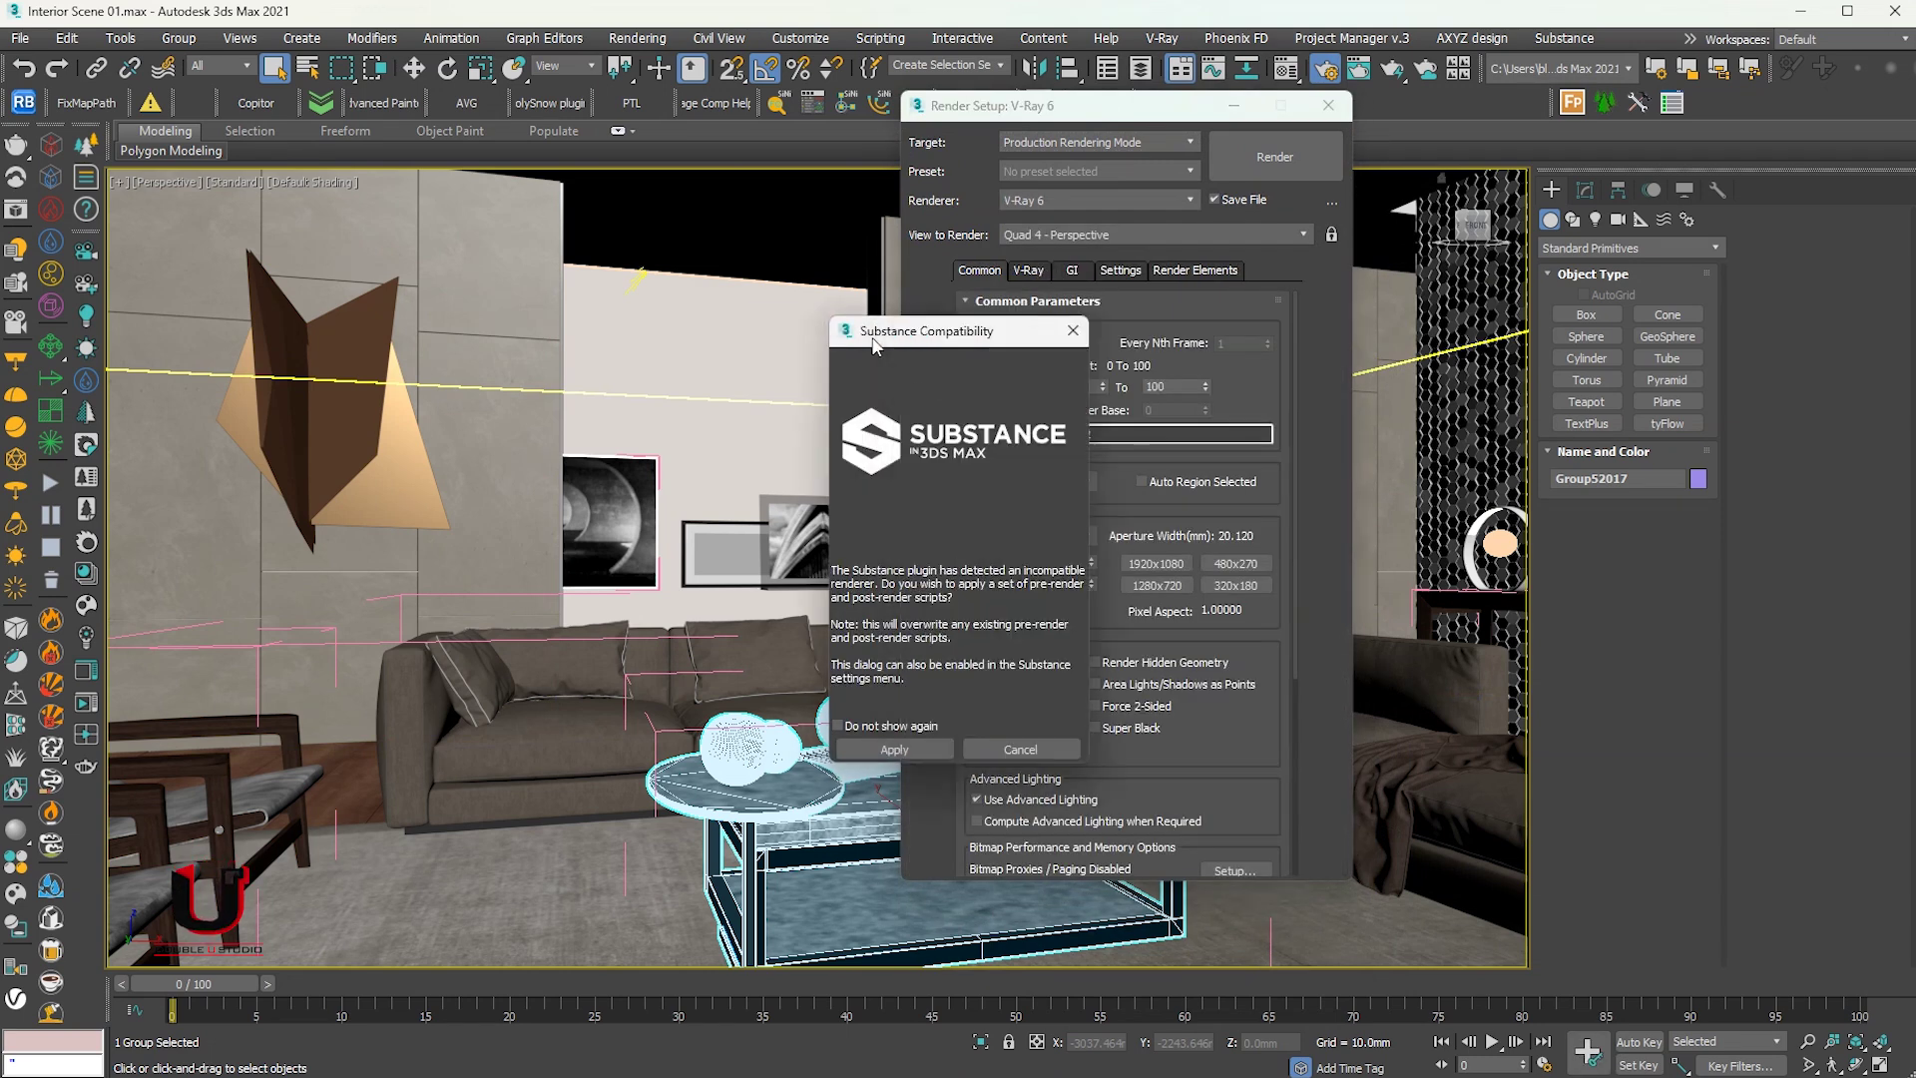
left_click(1072, 330)
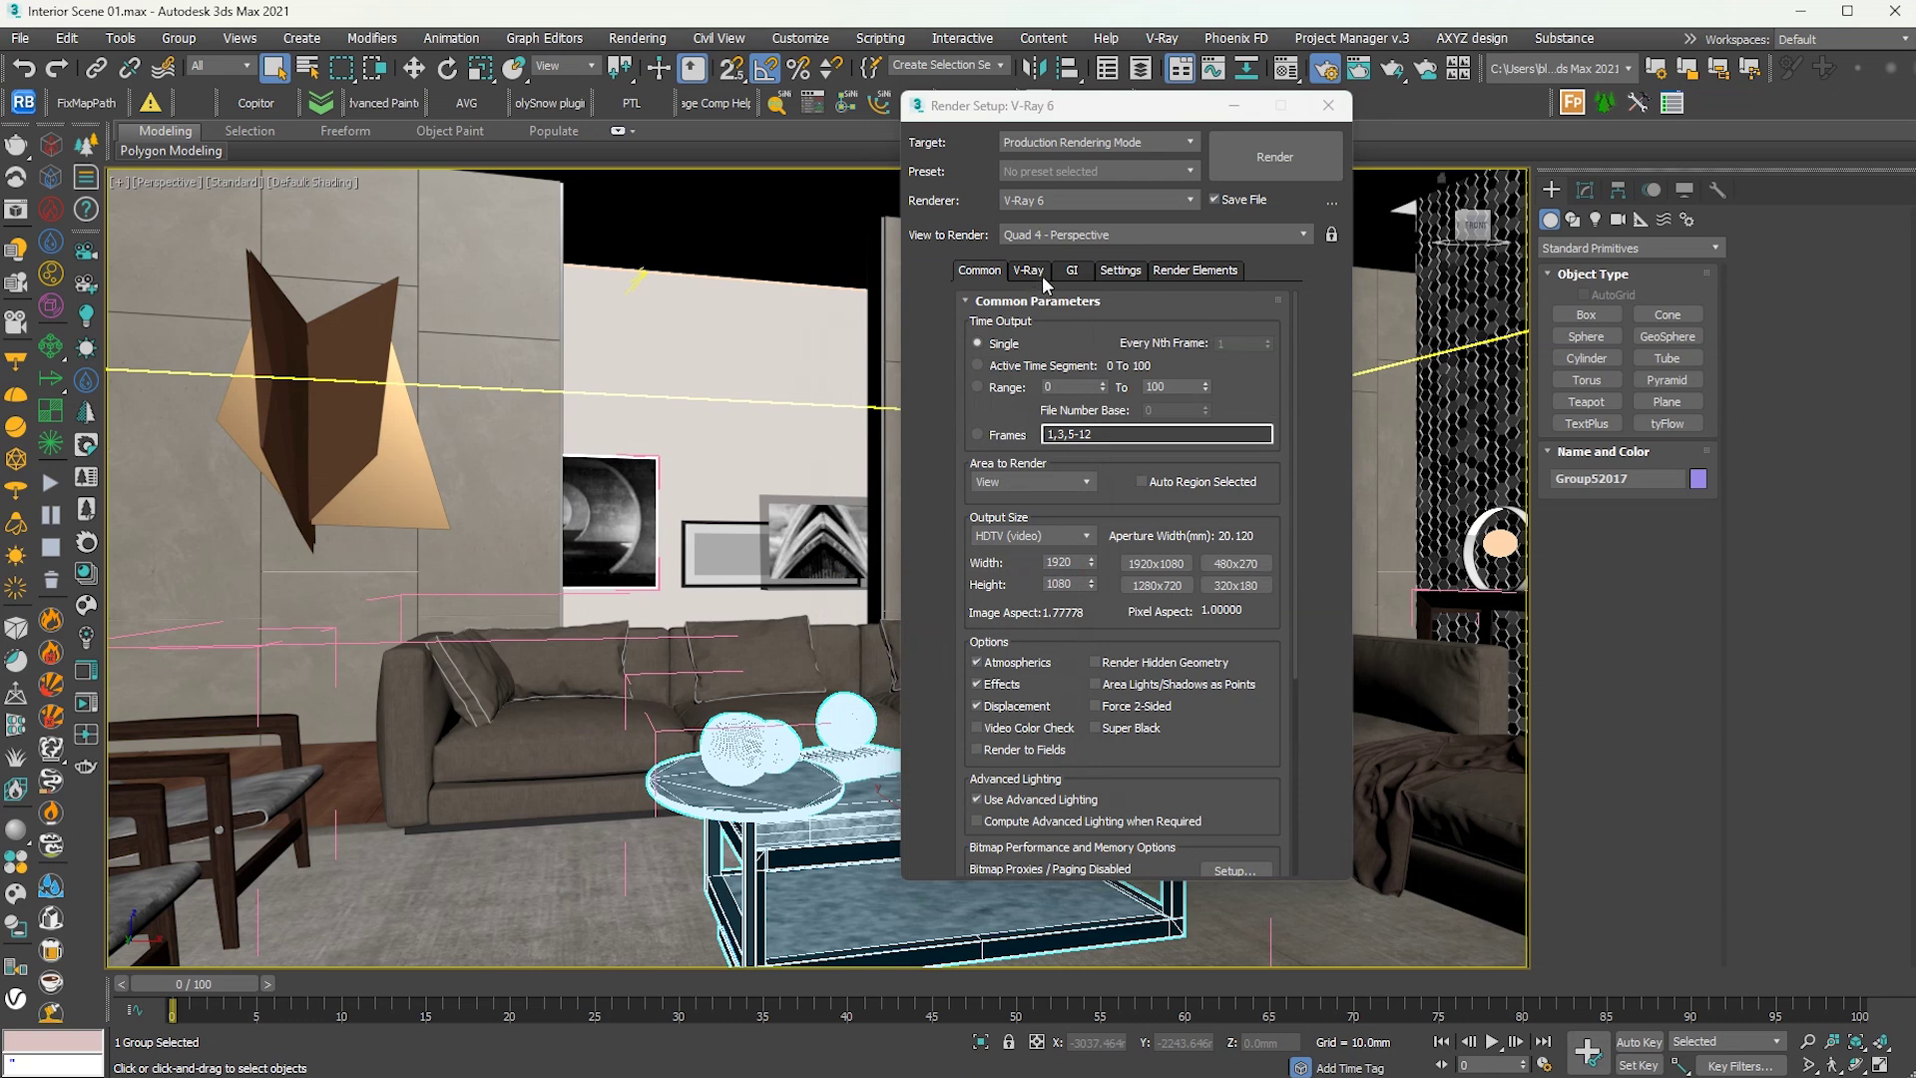
Close Render Setup and look over the V-Ray Converters submenu before closing the menu
left_click(1328, 105)
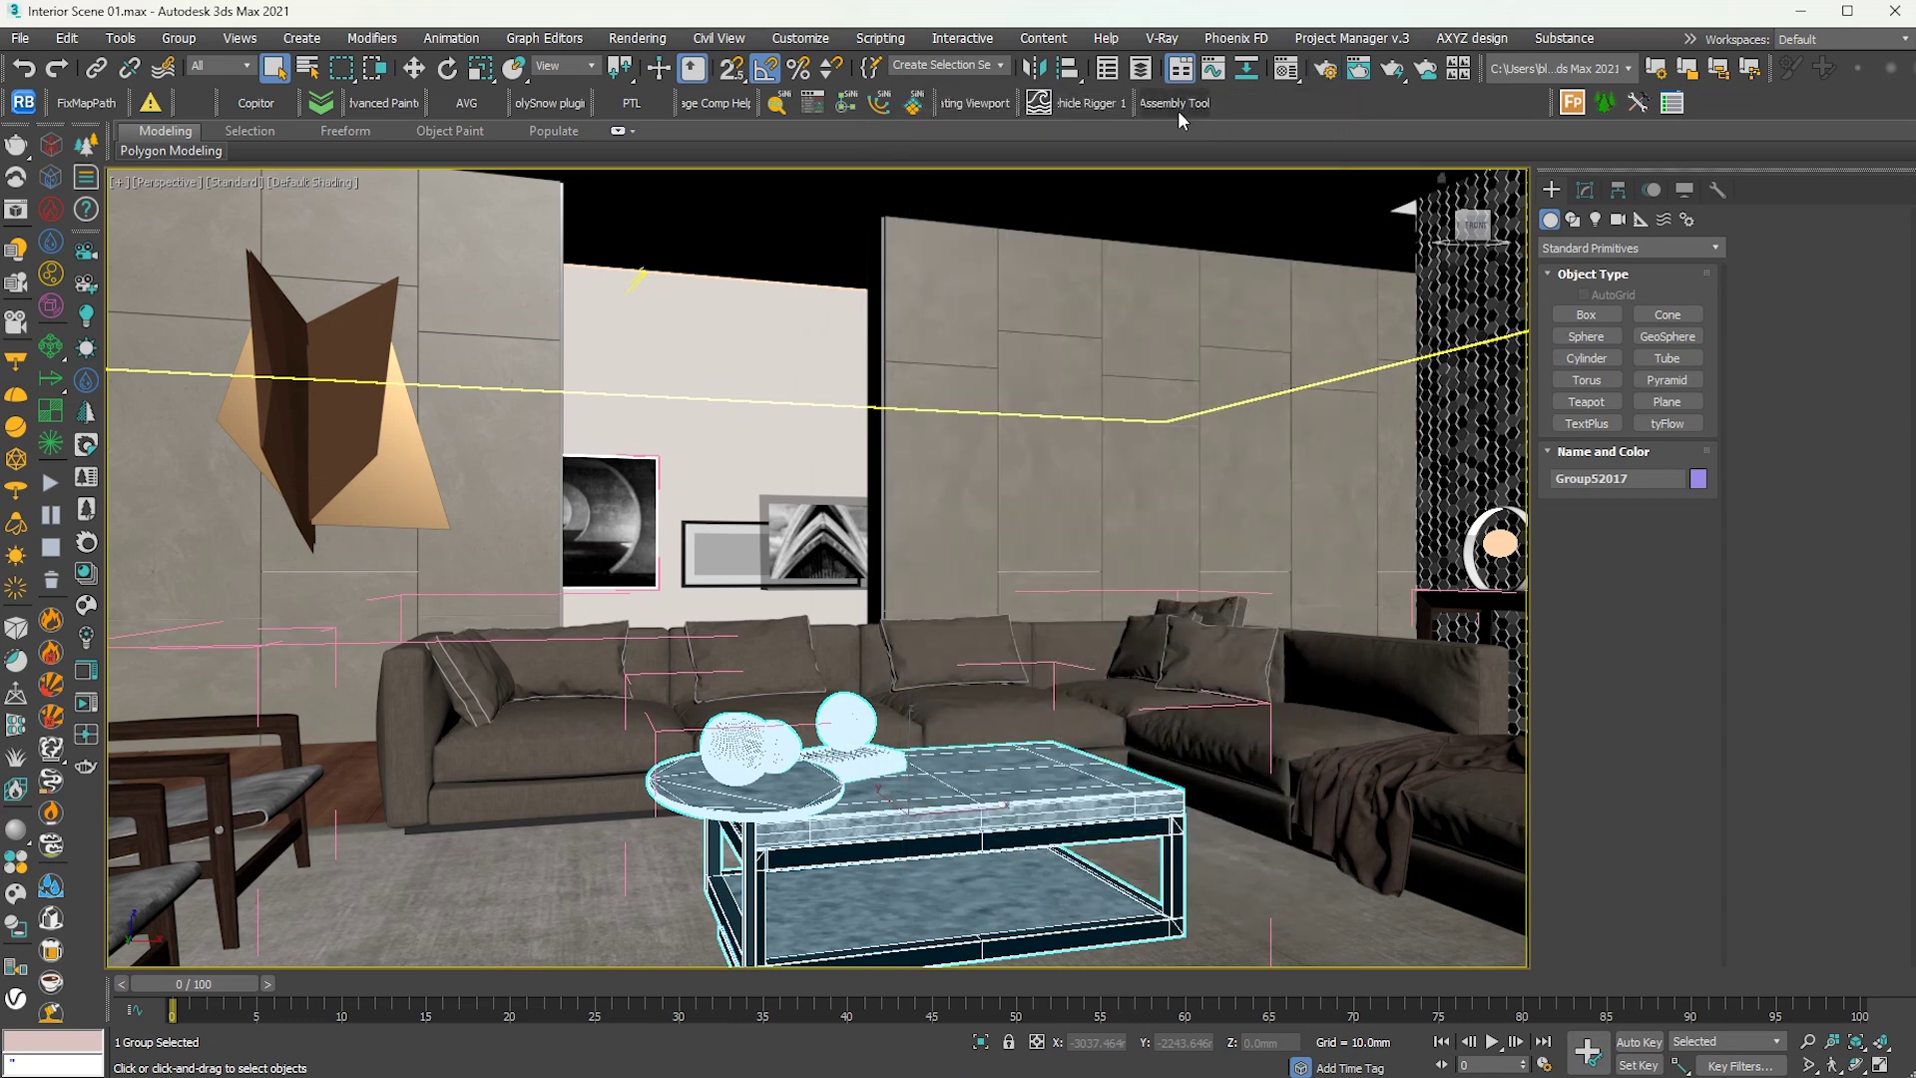
left_click(1164, 39)
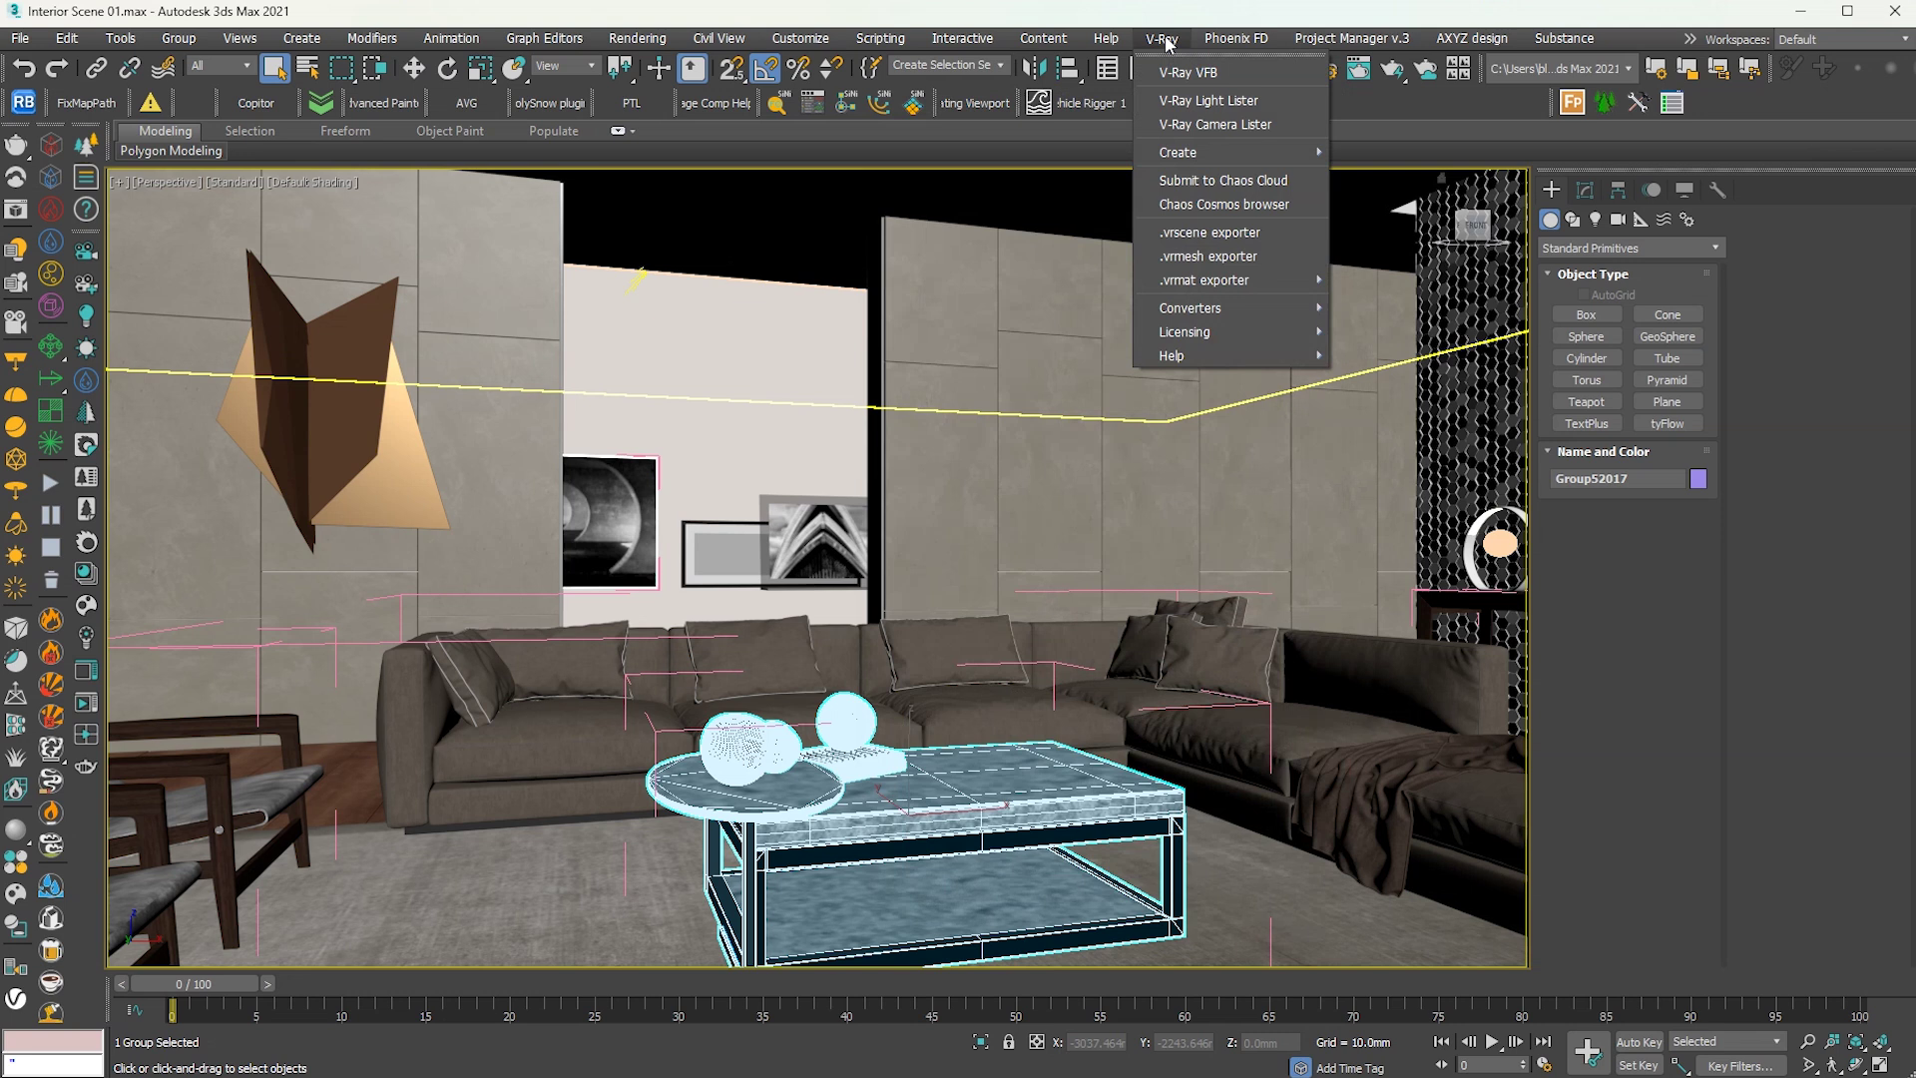
mouse_move(1204, 310)
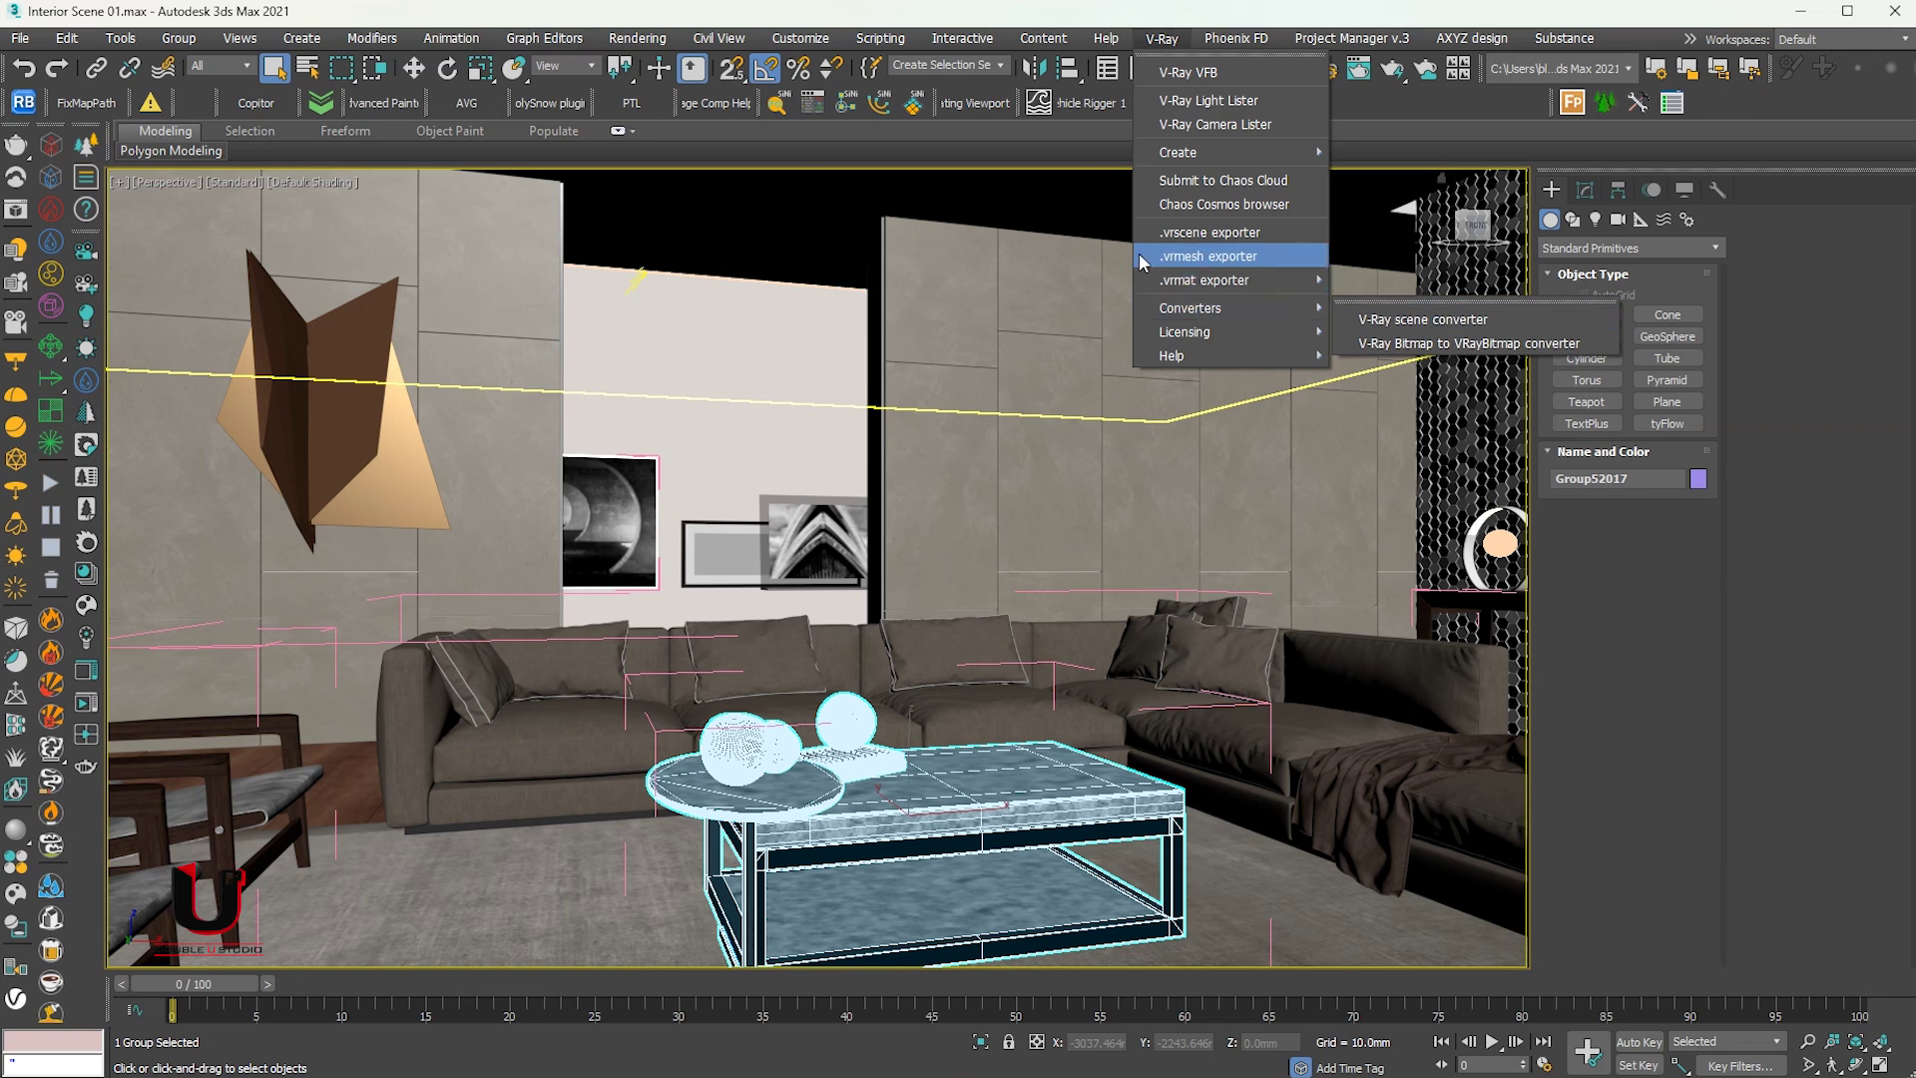
left_click(1031, 29)
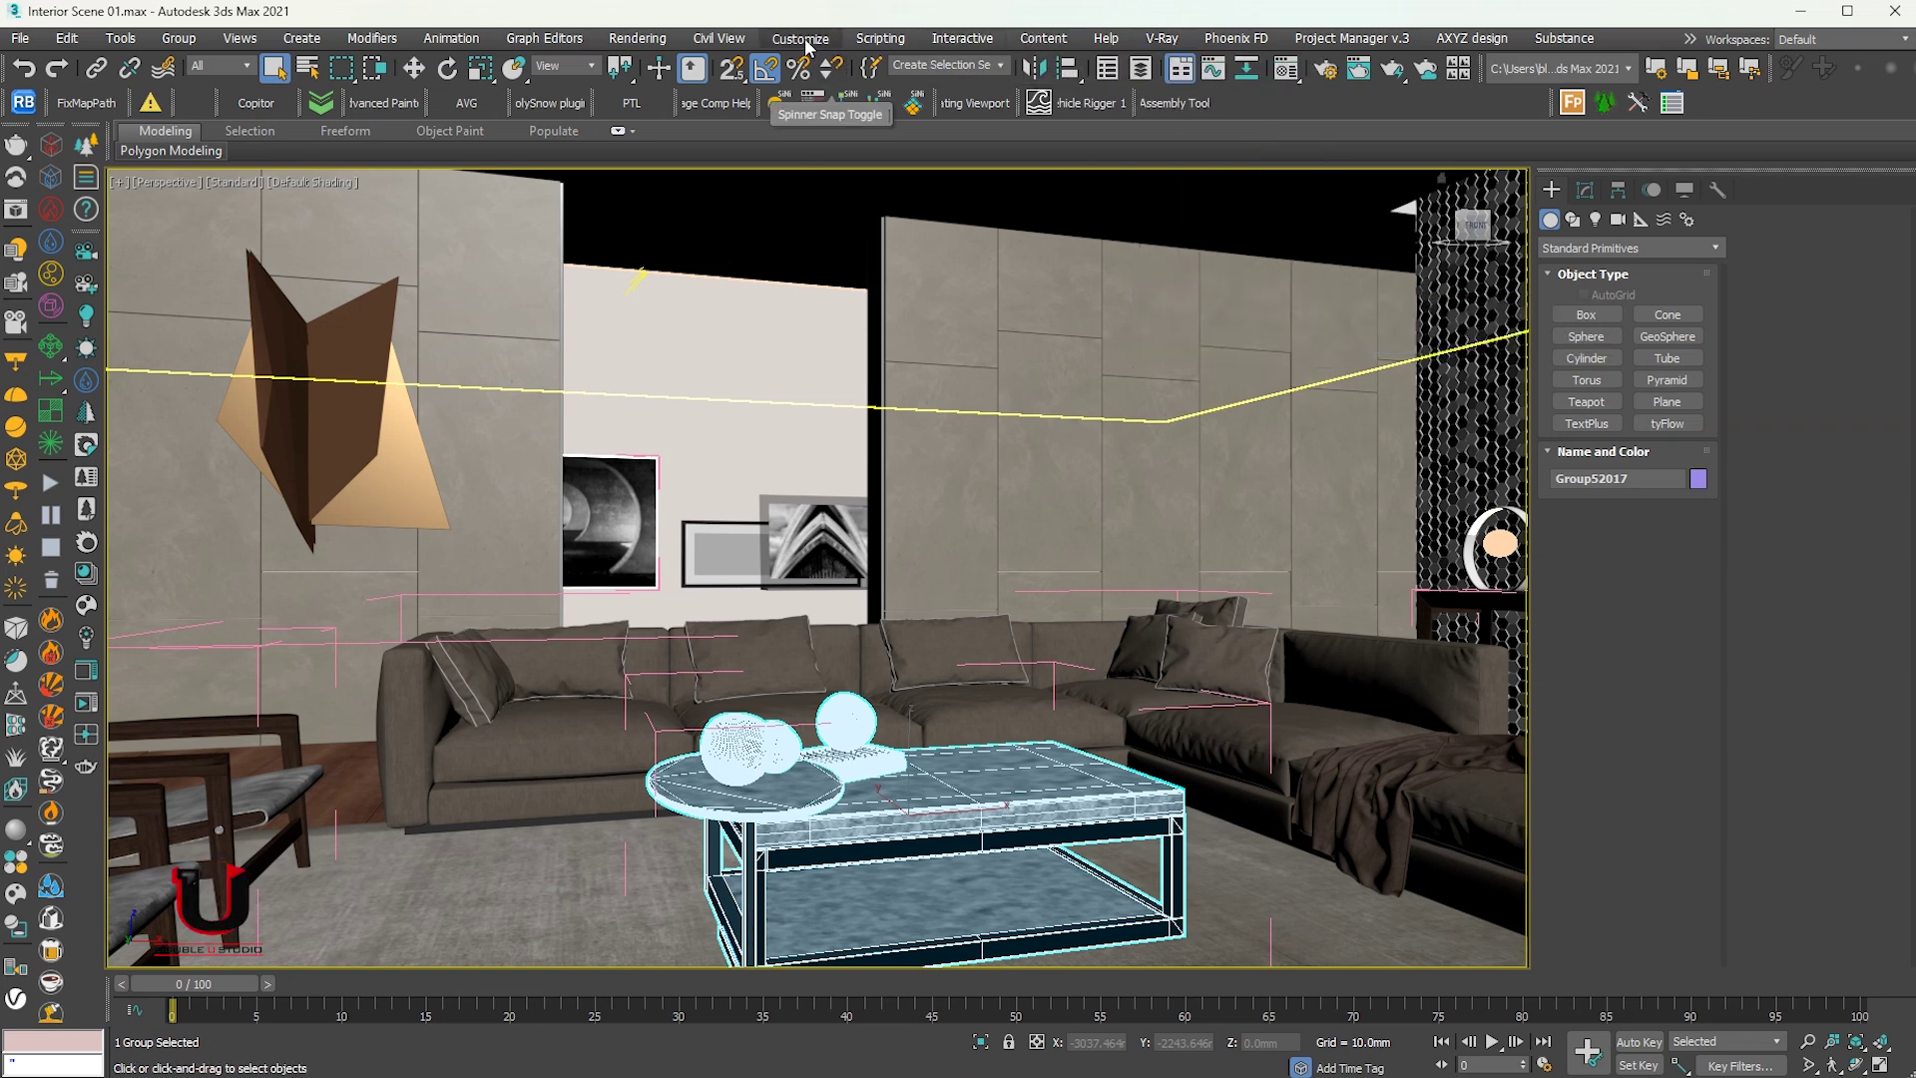
Open Customize User Interface on the Quads tab and list the VRay action category
left_click(802, 40)
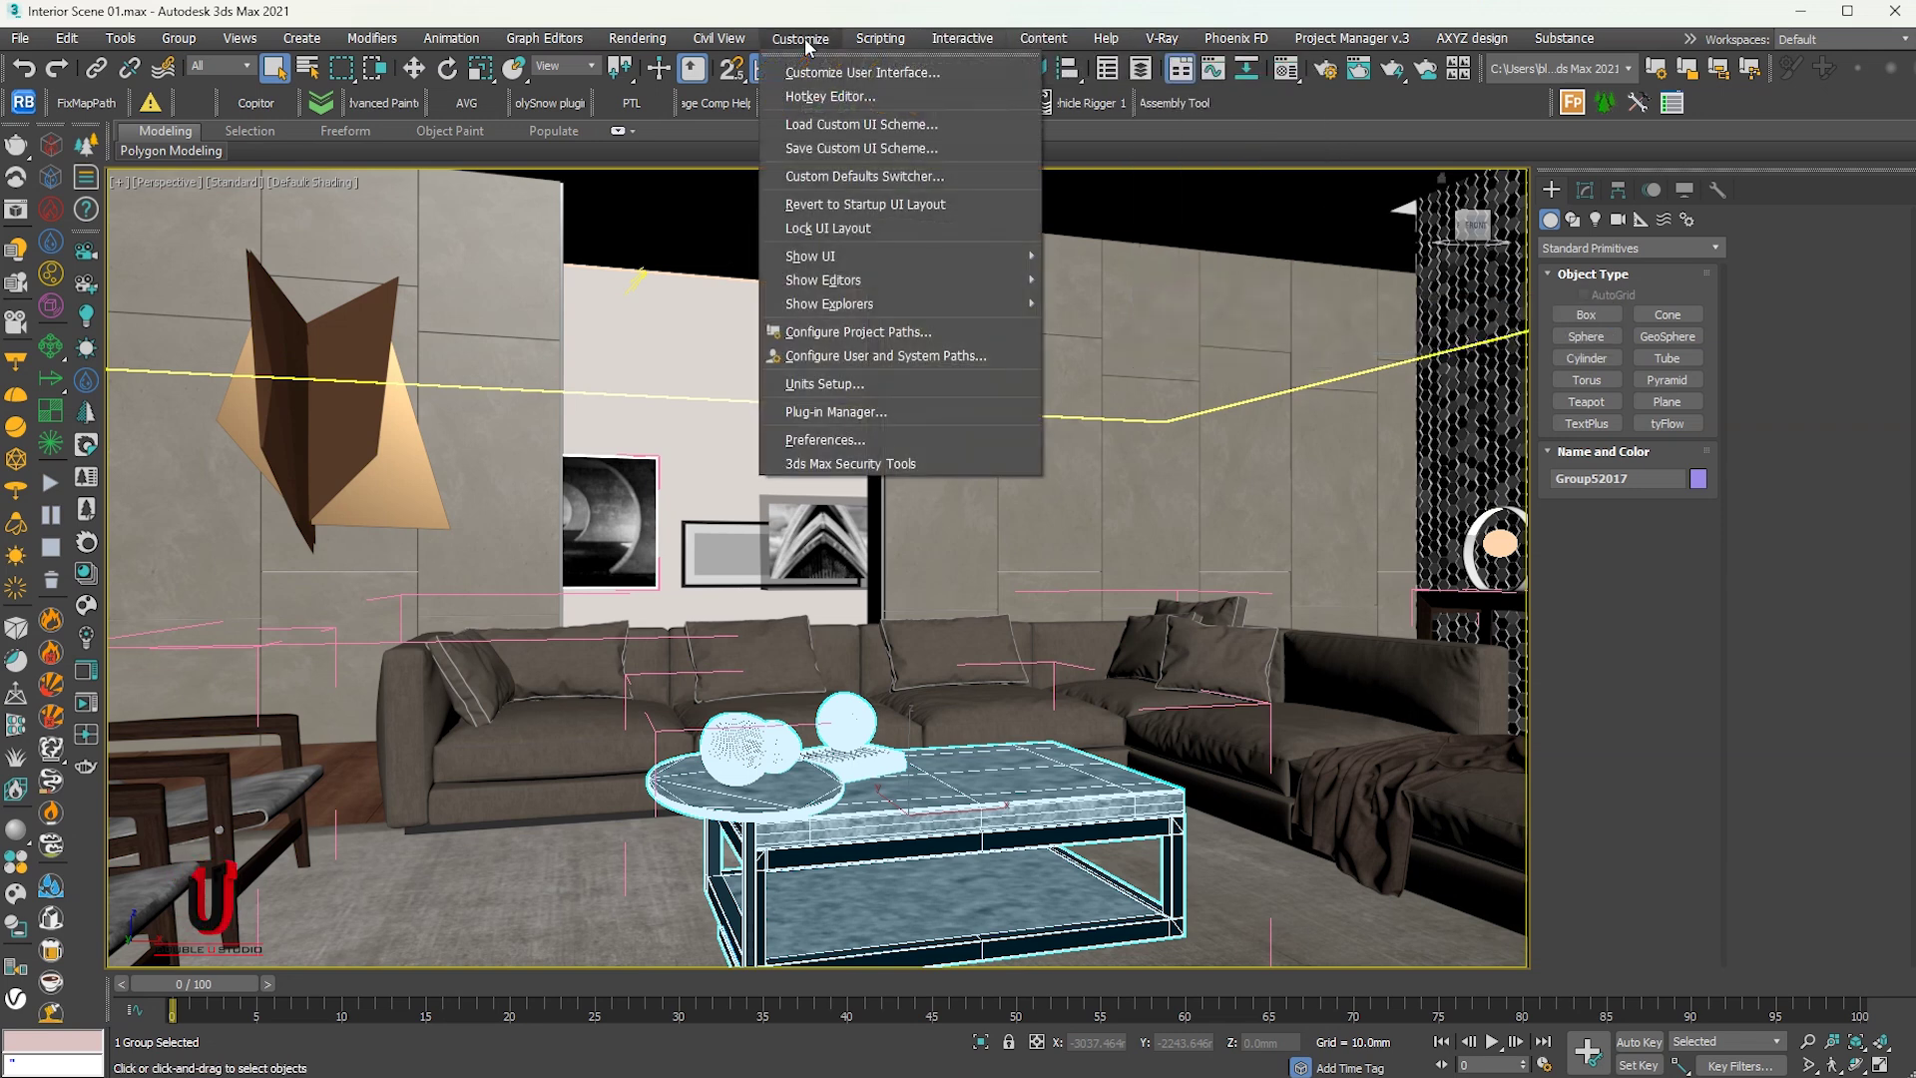
left_click(864, 76)
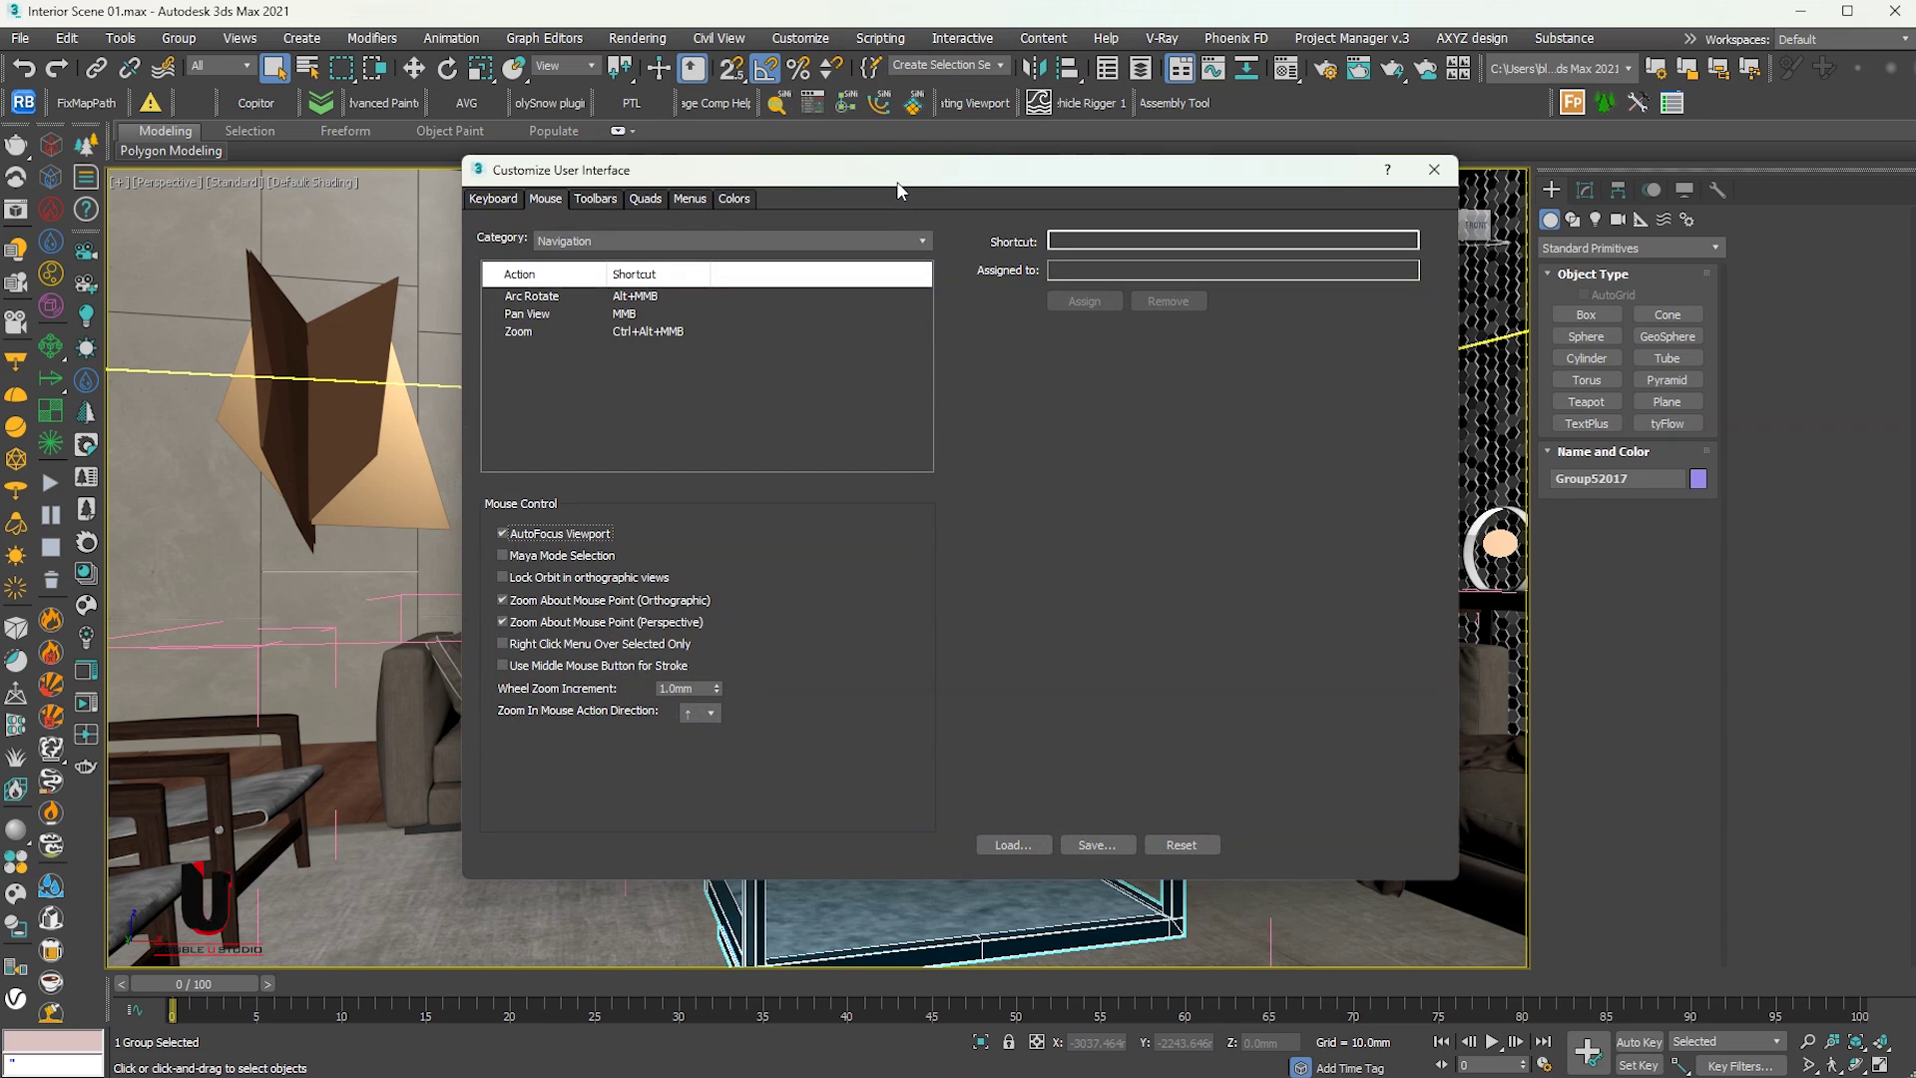
left_click(506, 231)
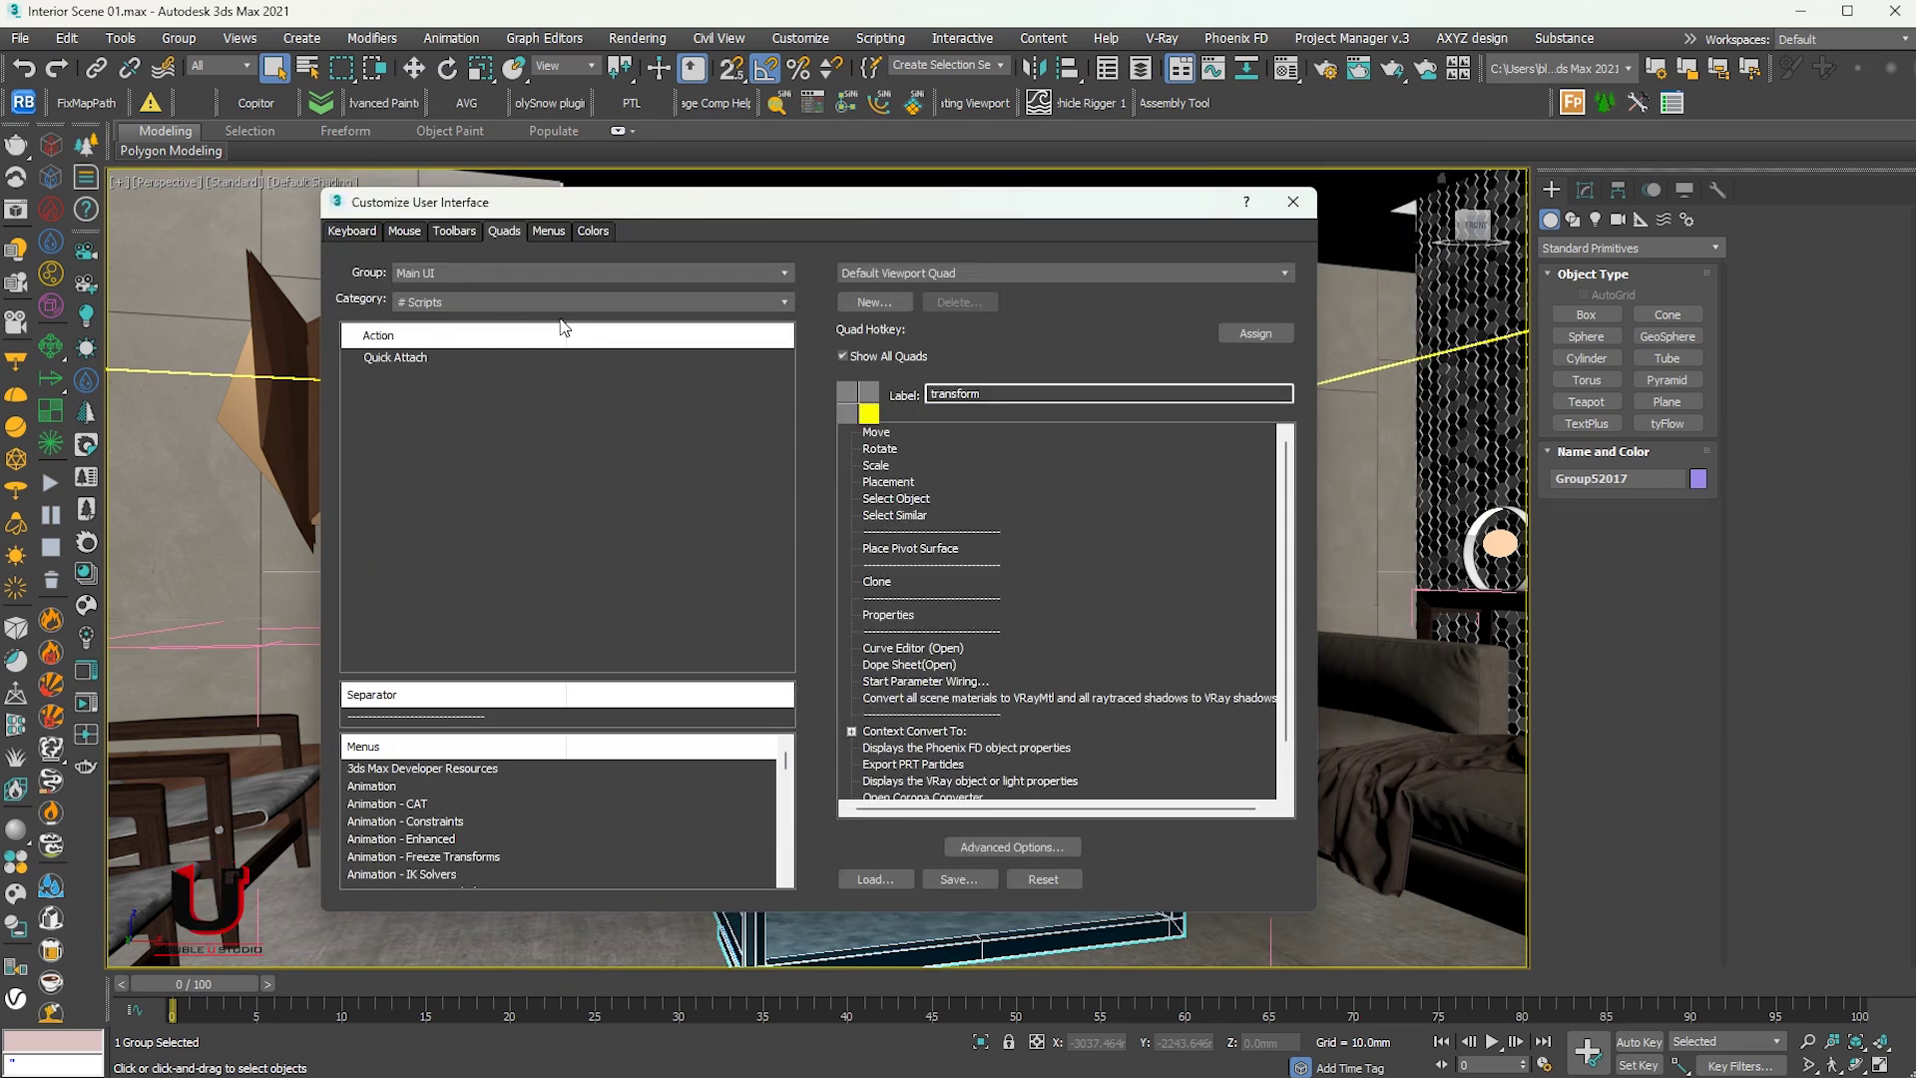
left_click(475, 299)
scroll(545, 491, "down", 5)
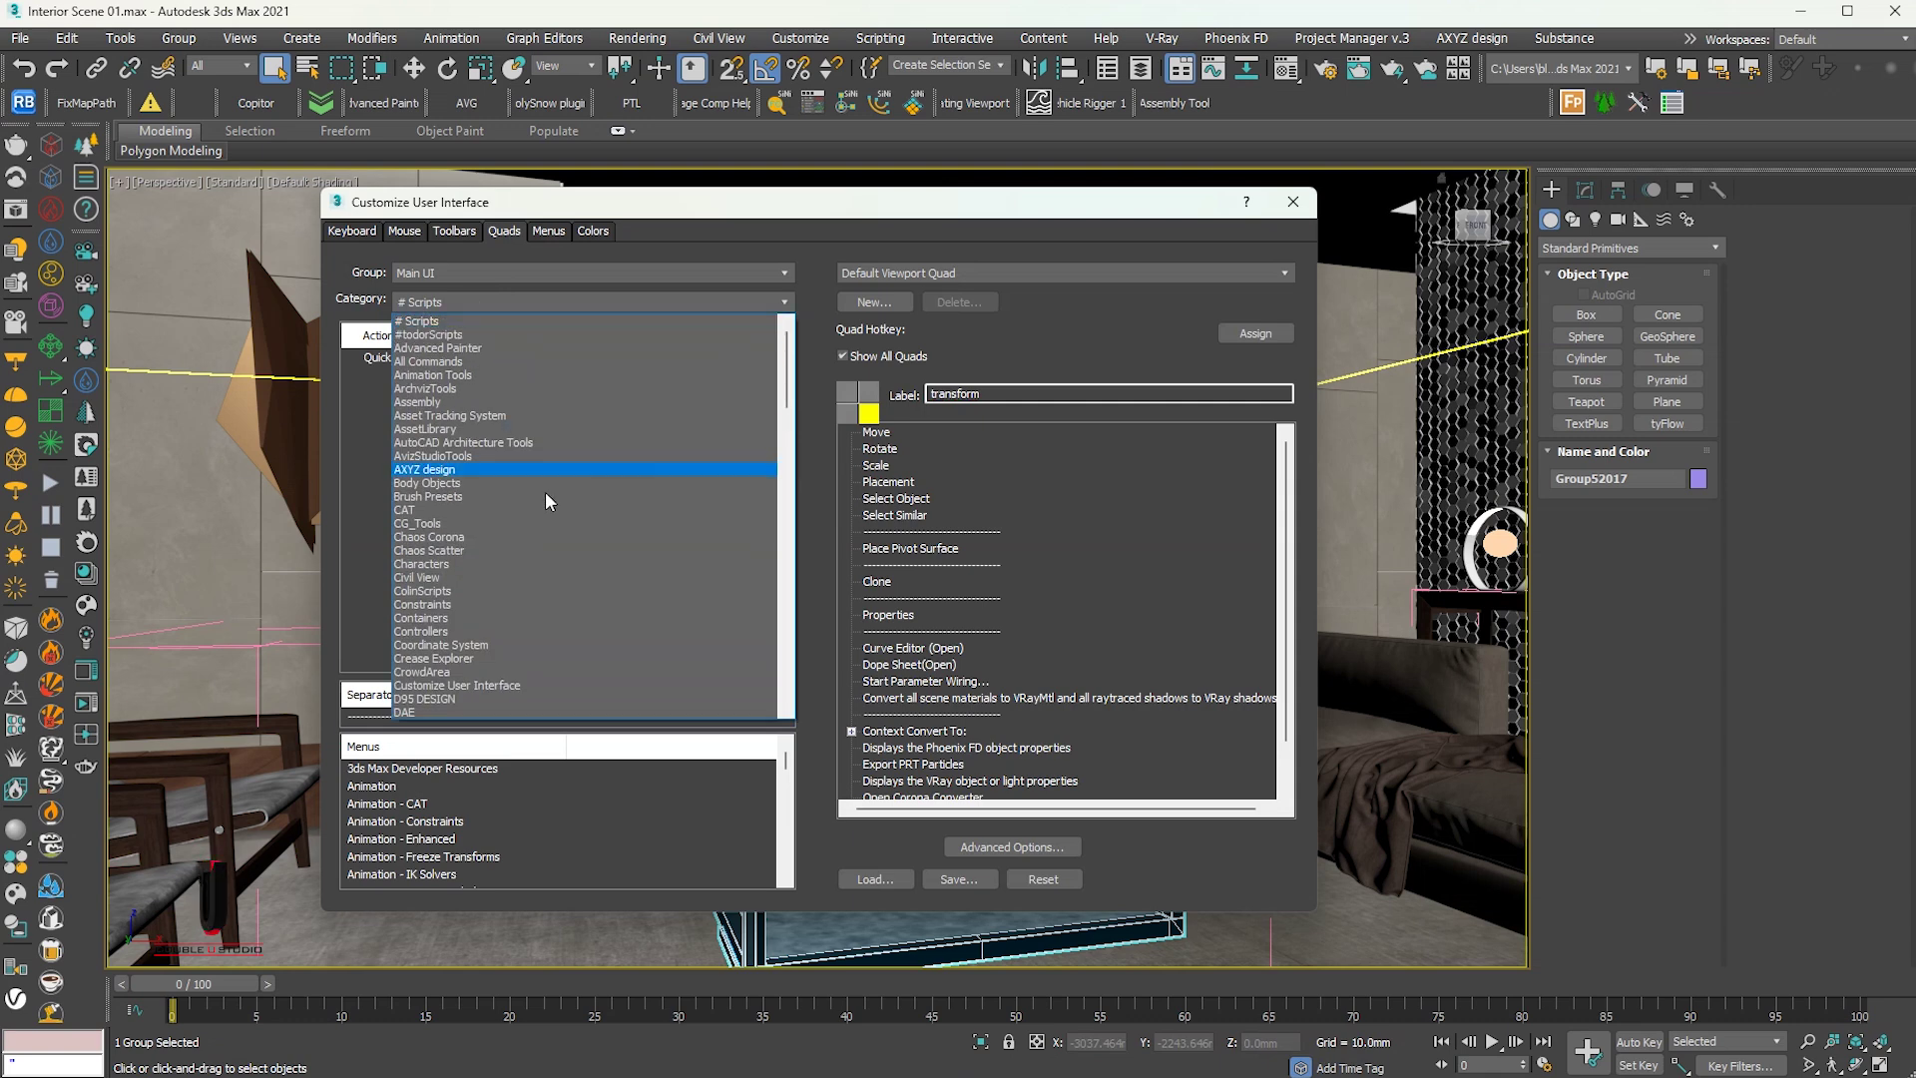
scroll(568, 552, "down", 10)
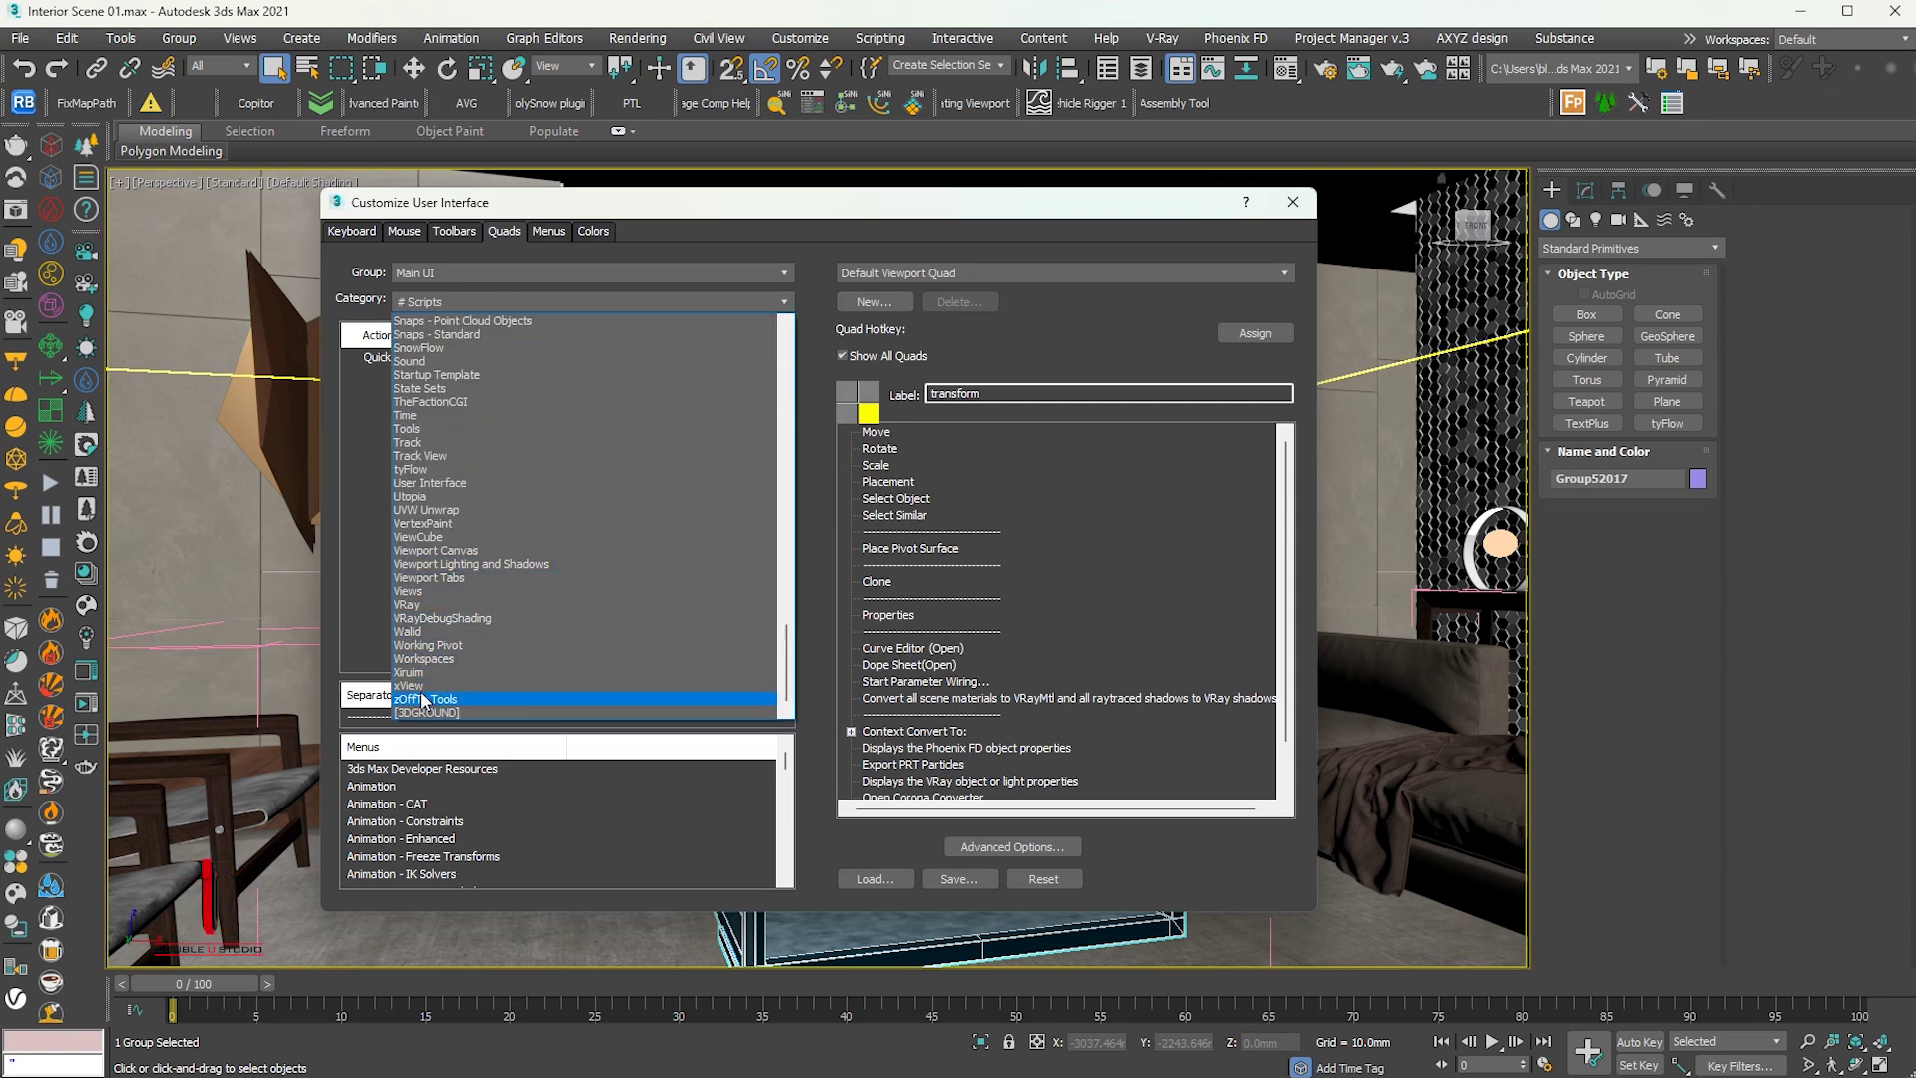
left_click(418, 604)
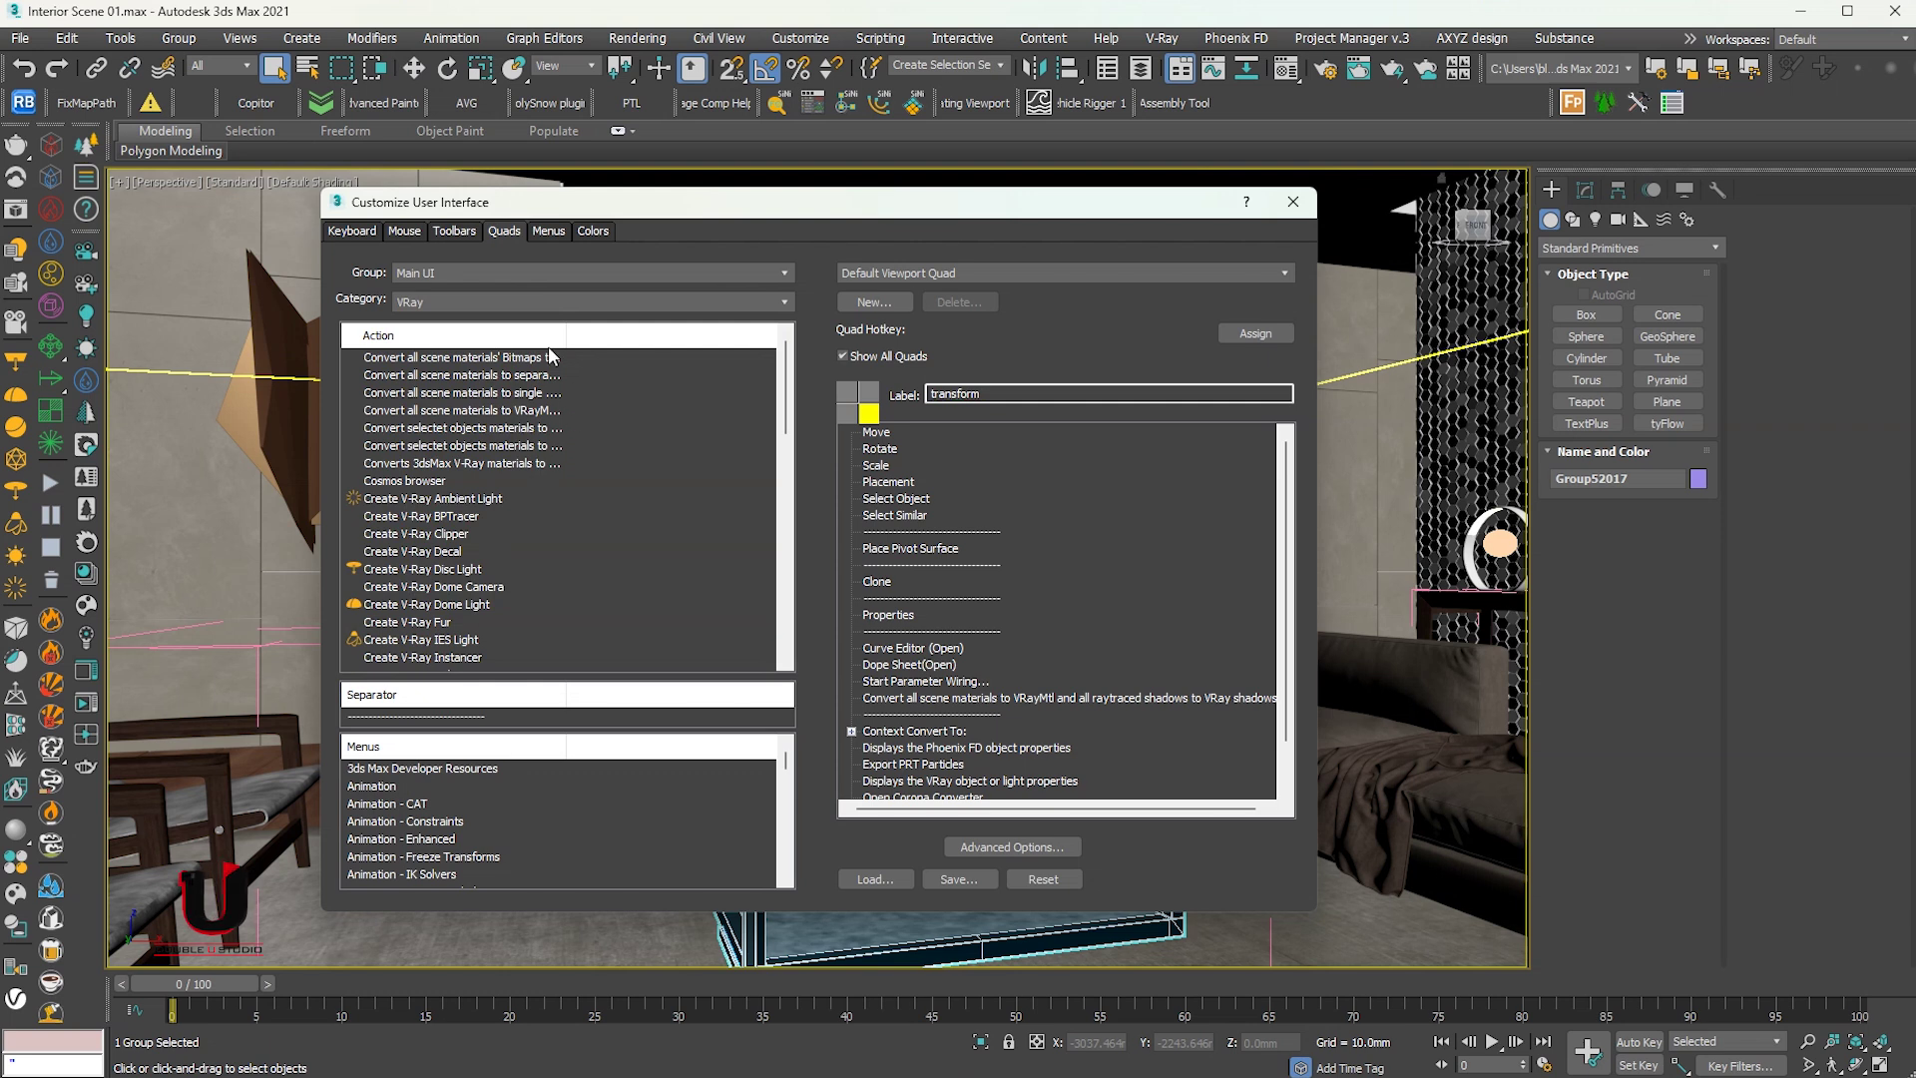
Drag the 'Convert all scene materials to VRayMtl' action into the Default Viewport Quad
left_click_drag(565, 331, 762, 332)
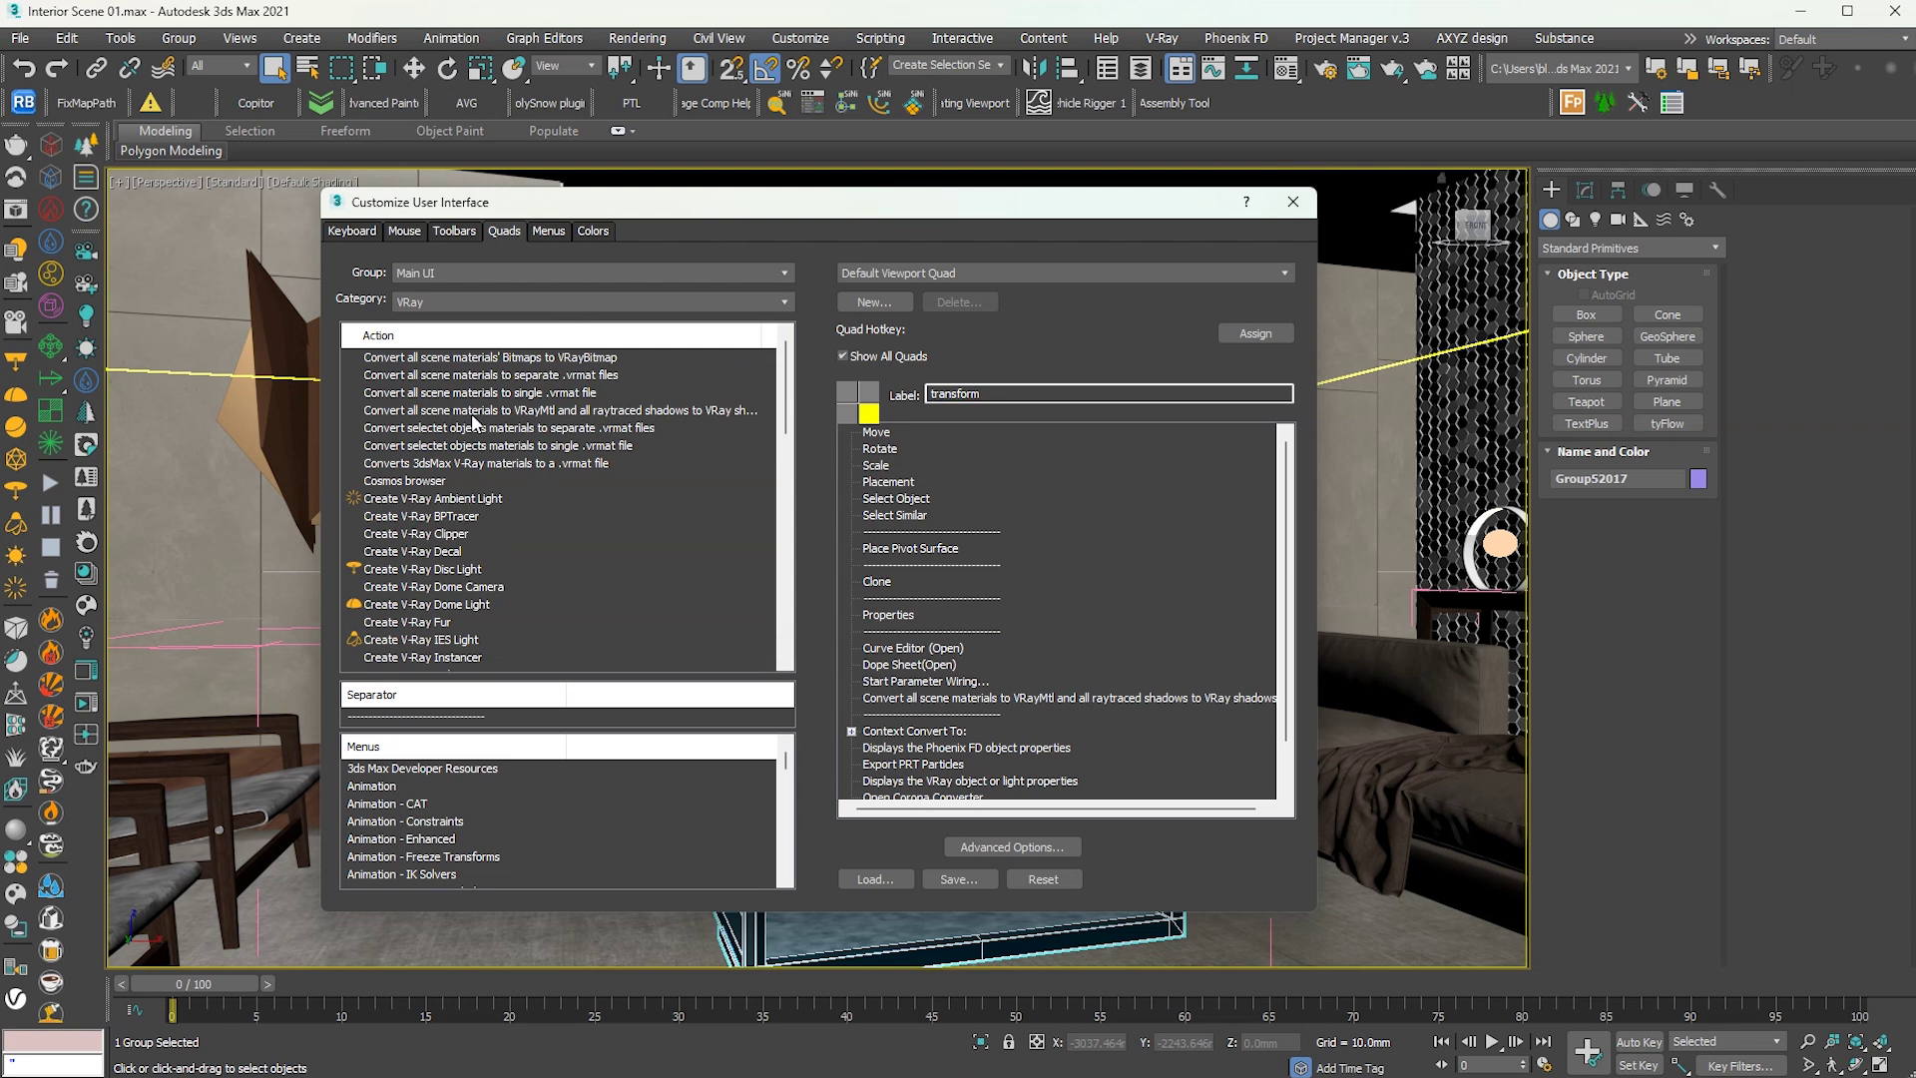
left_click(473, 415)
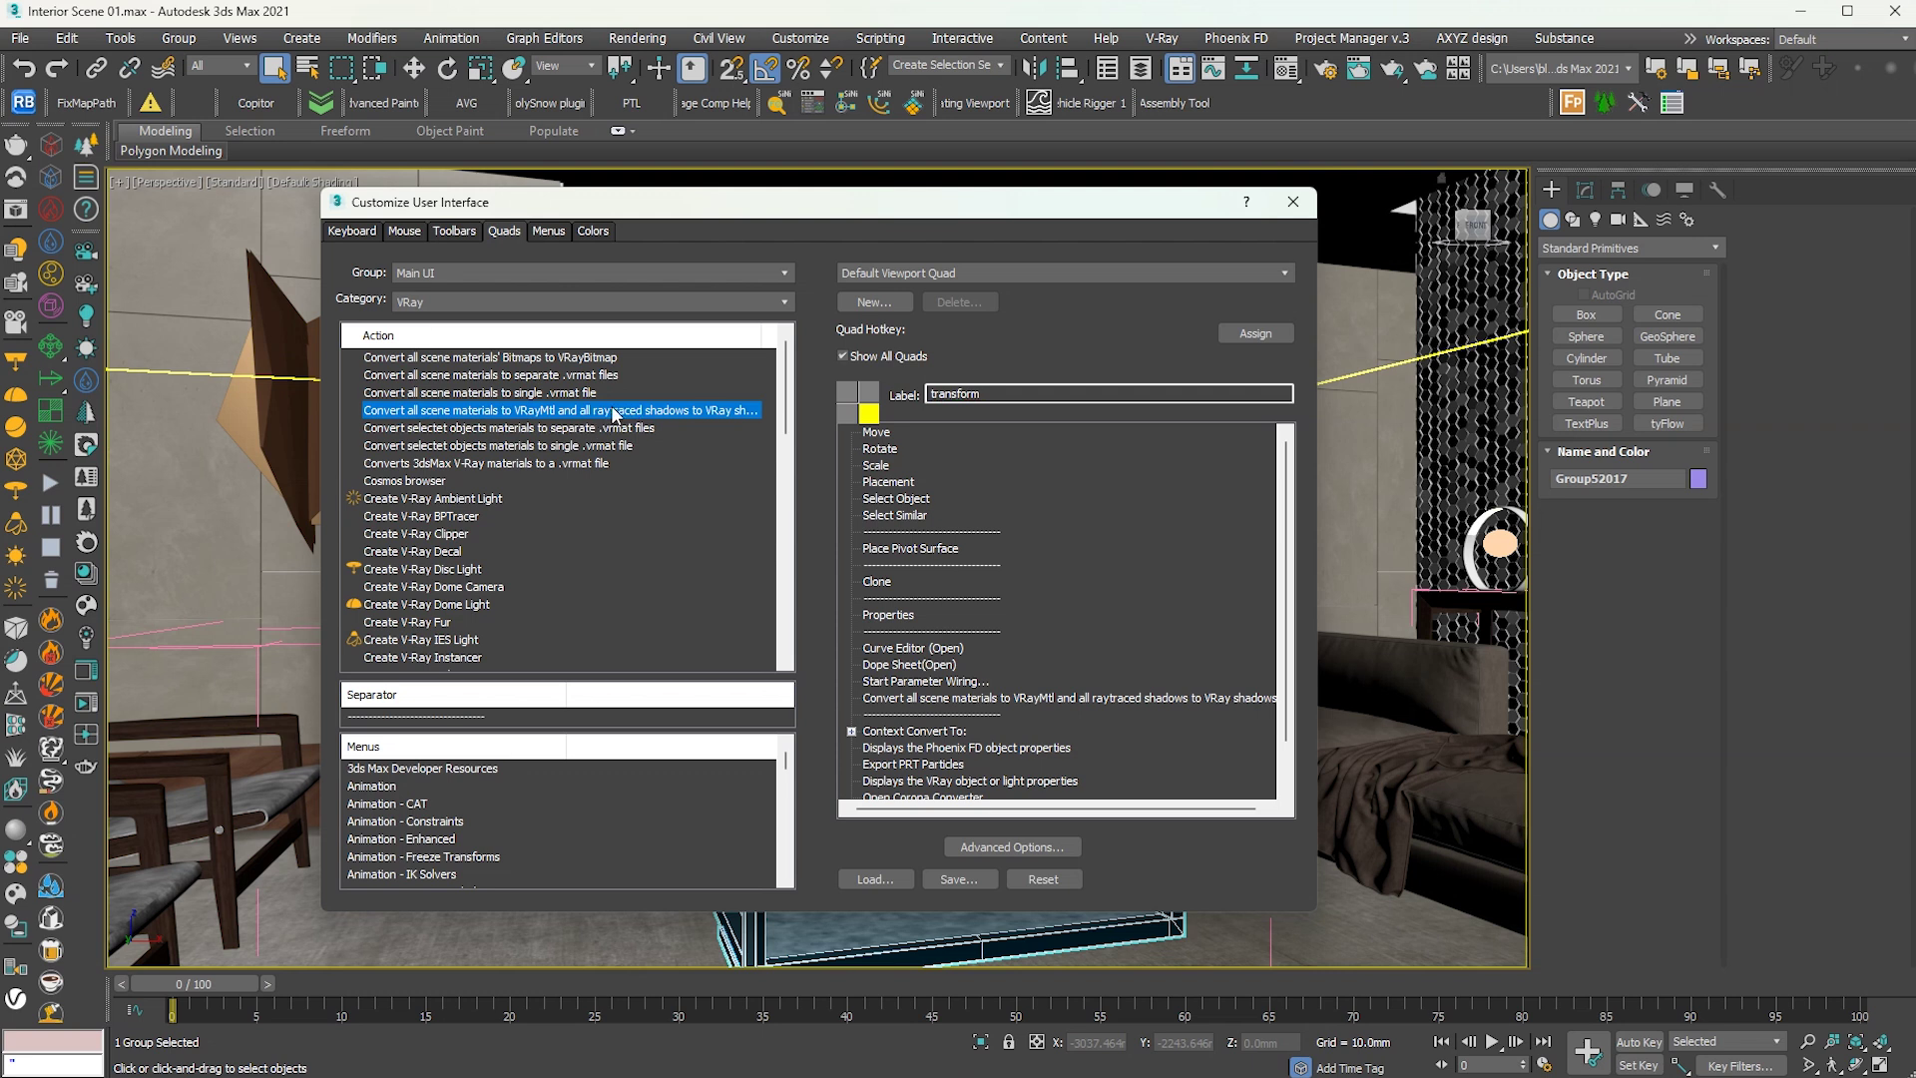
left_click_drag(695, 452, 977, 704)
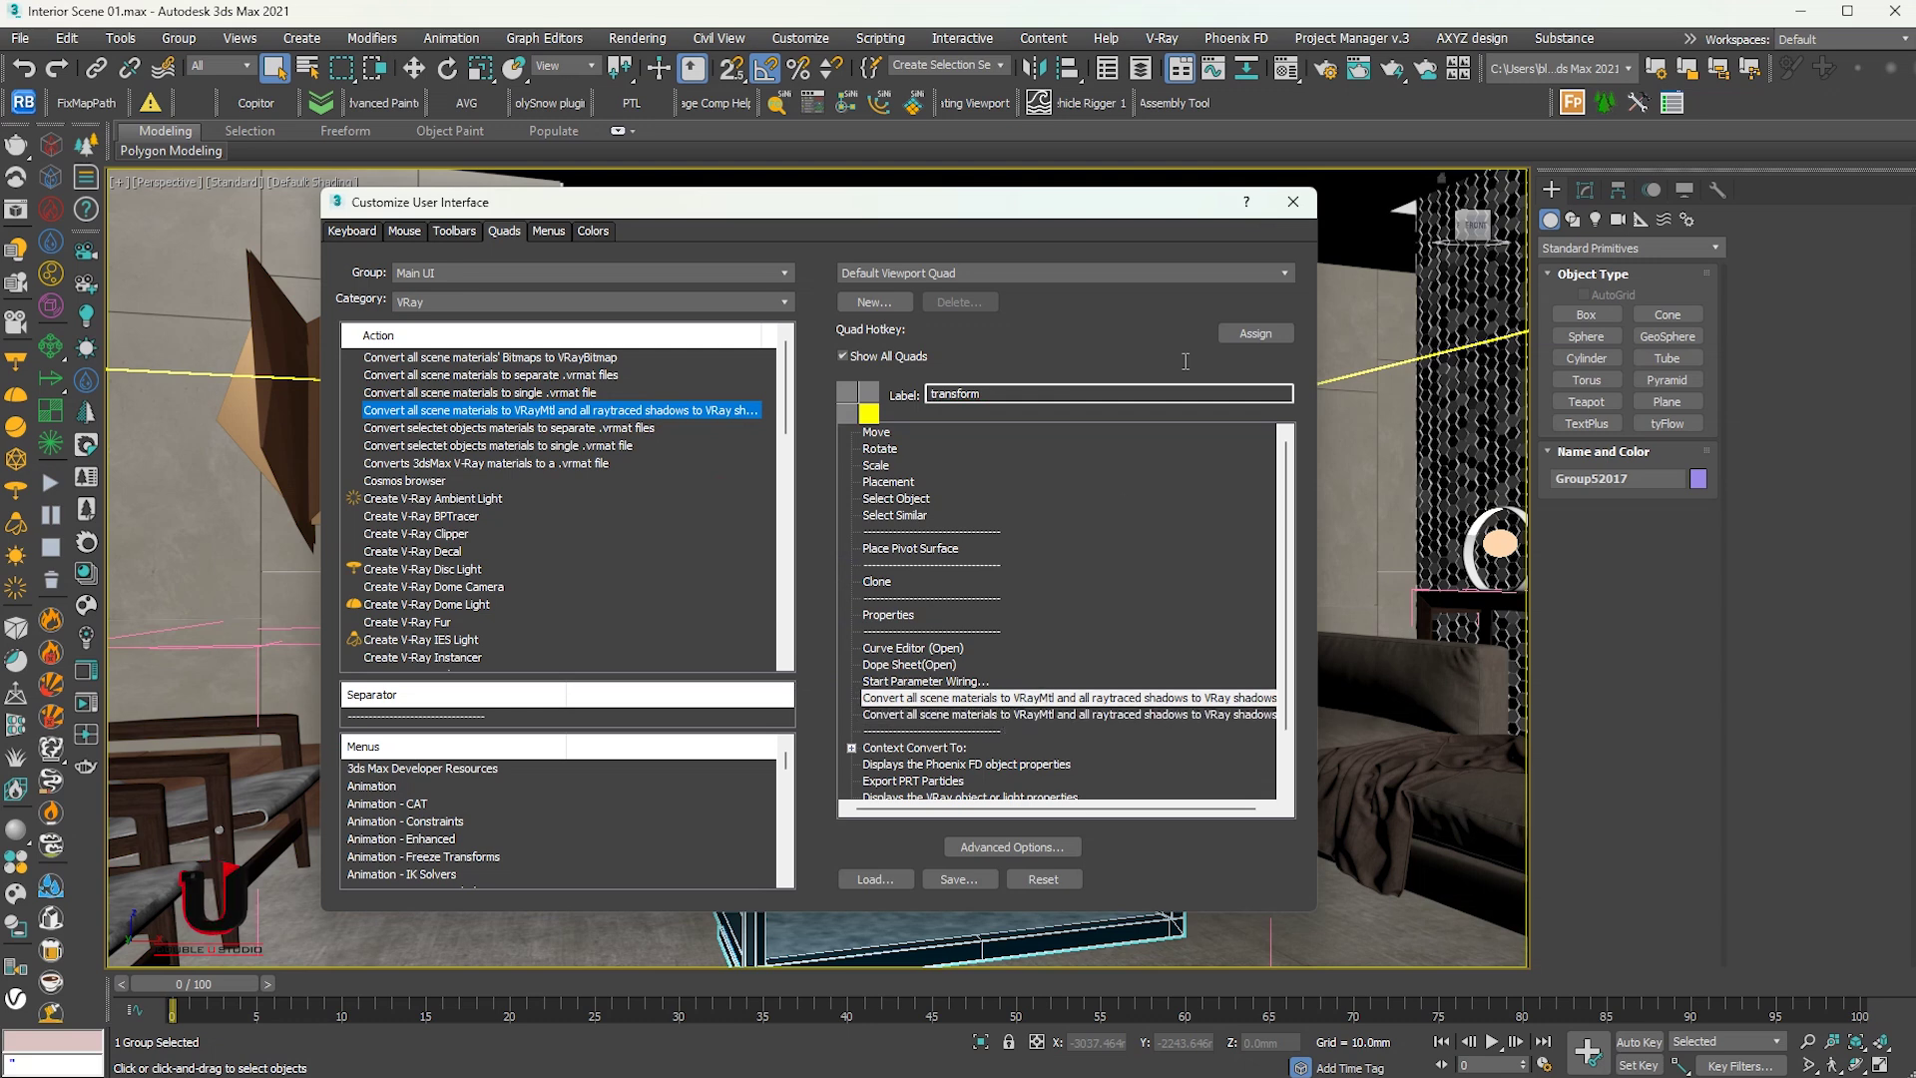
Run the V-Ray scene converter from the viewport quad menu to convert all materials to V-Ray
left_click(1293, 204)
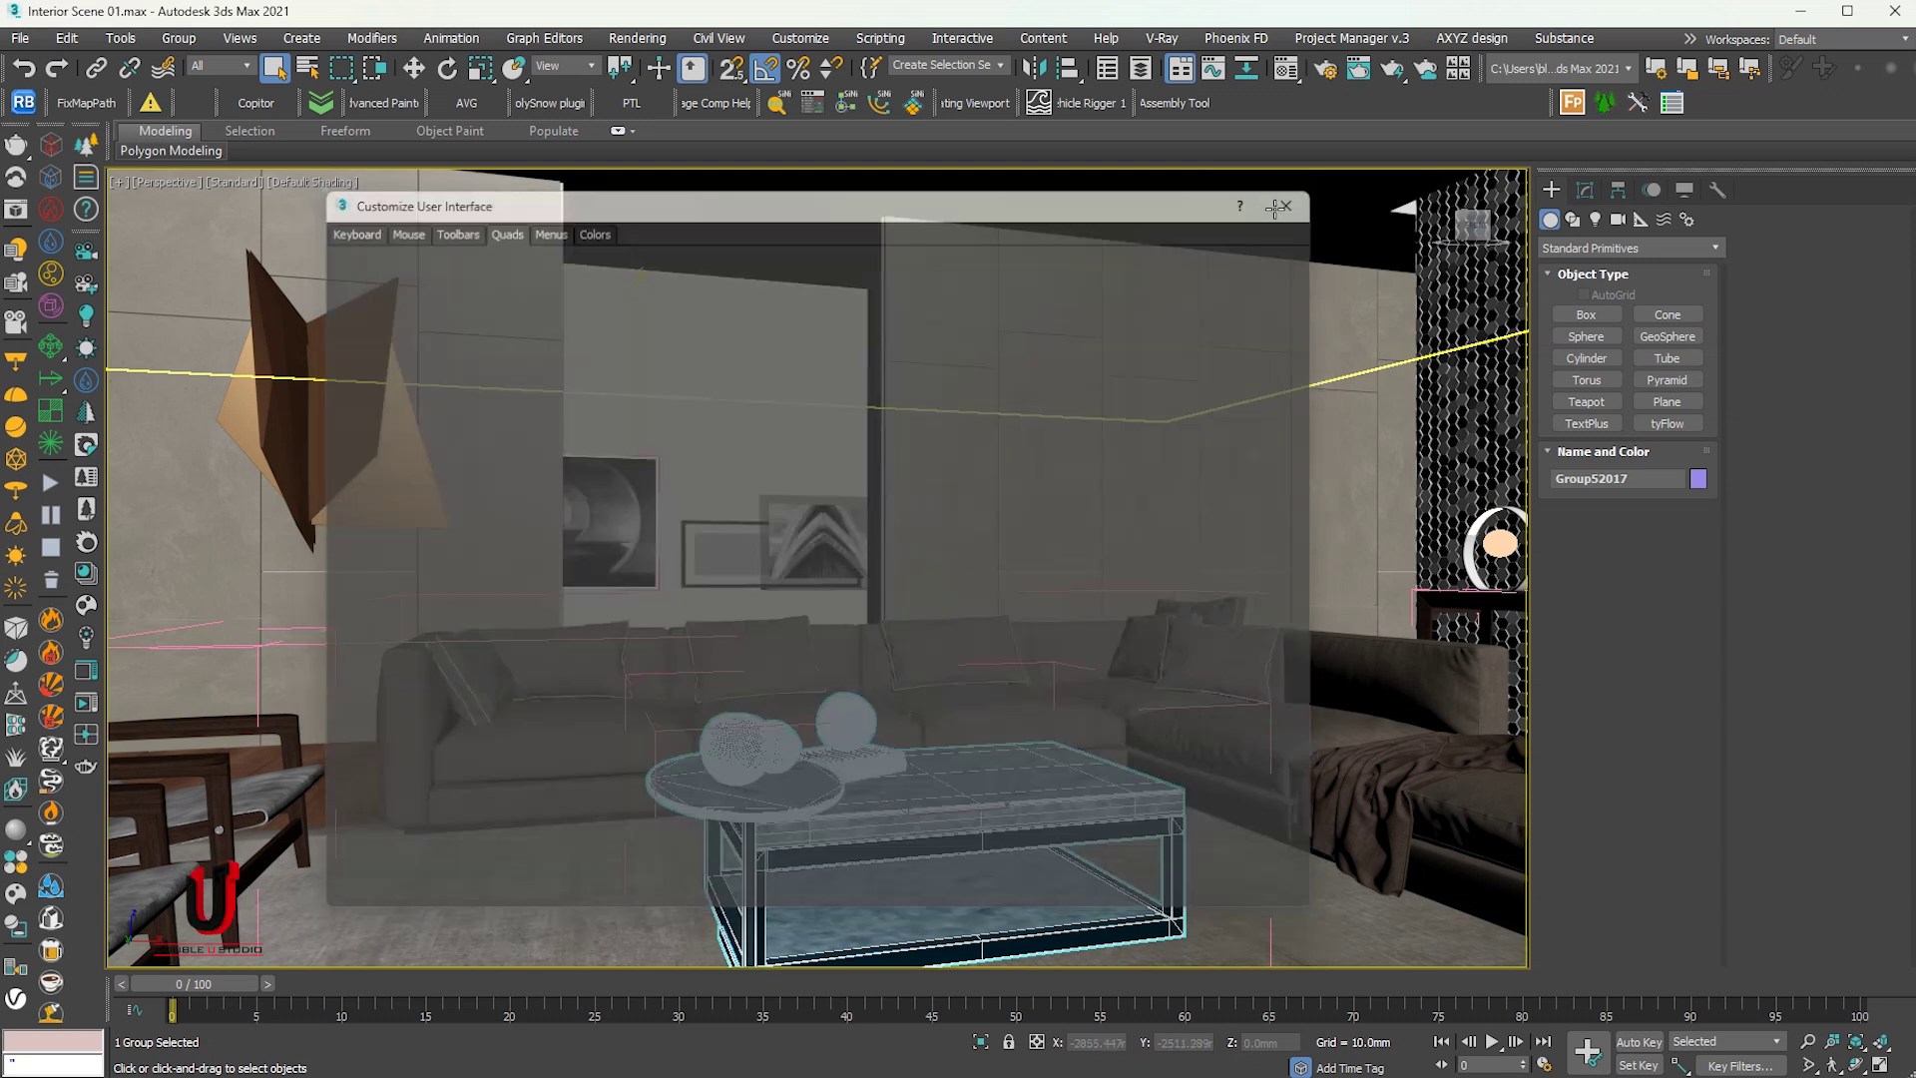
right_click(795, 358)
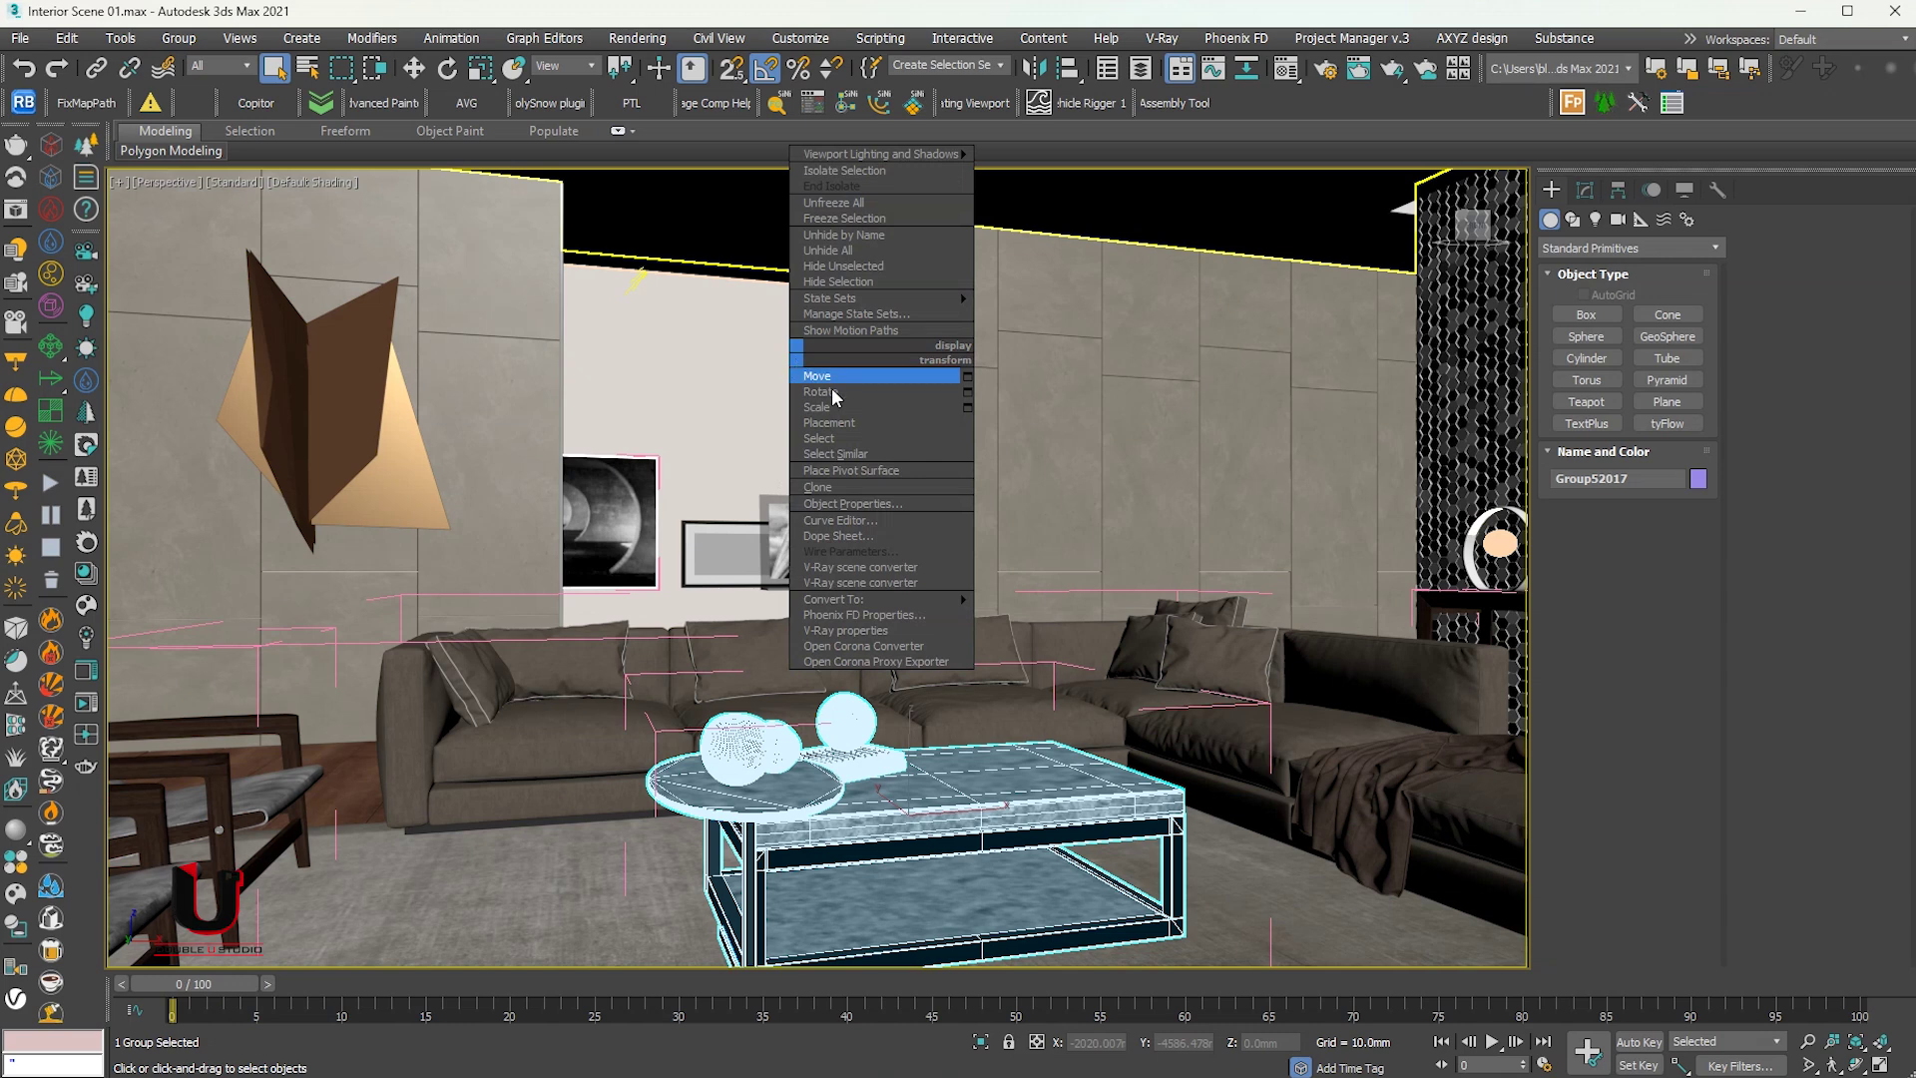
left_click(870, 565)
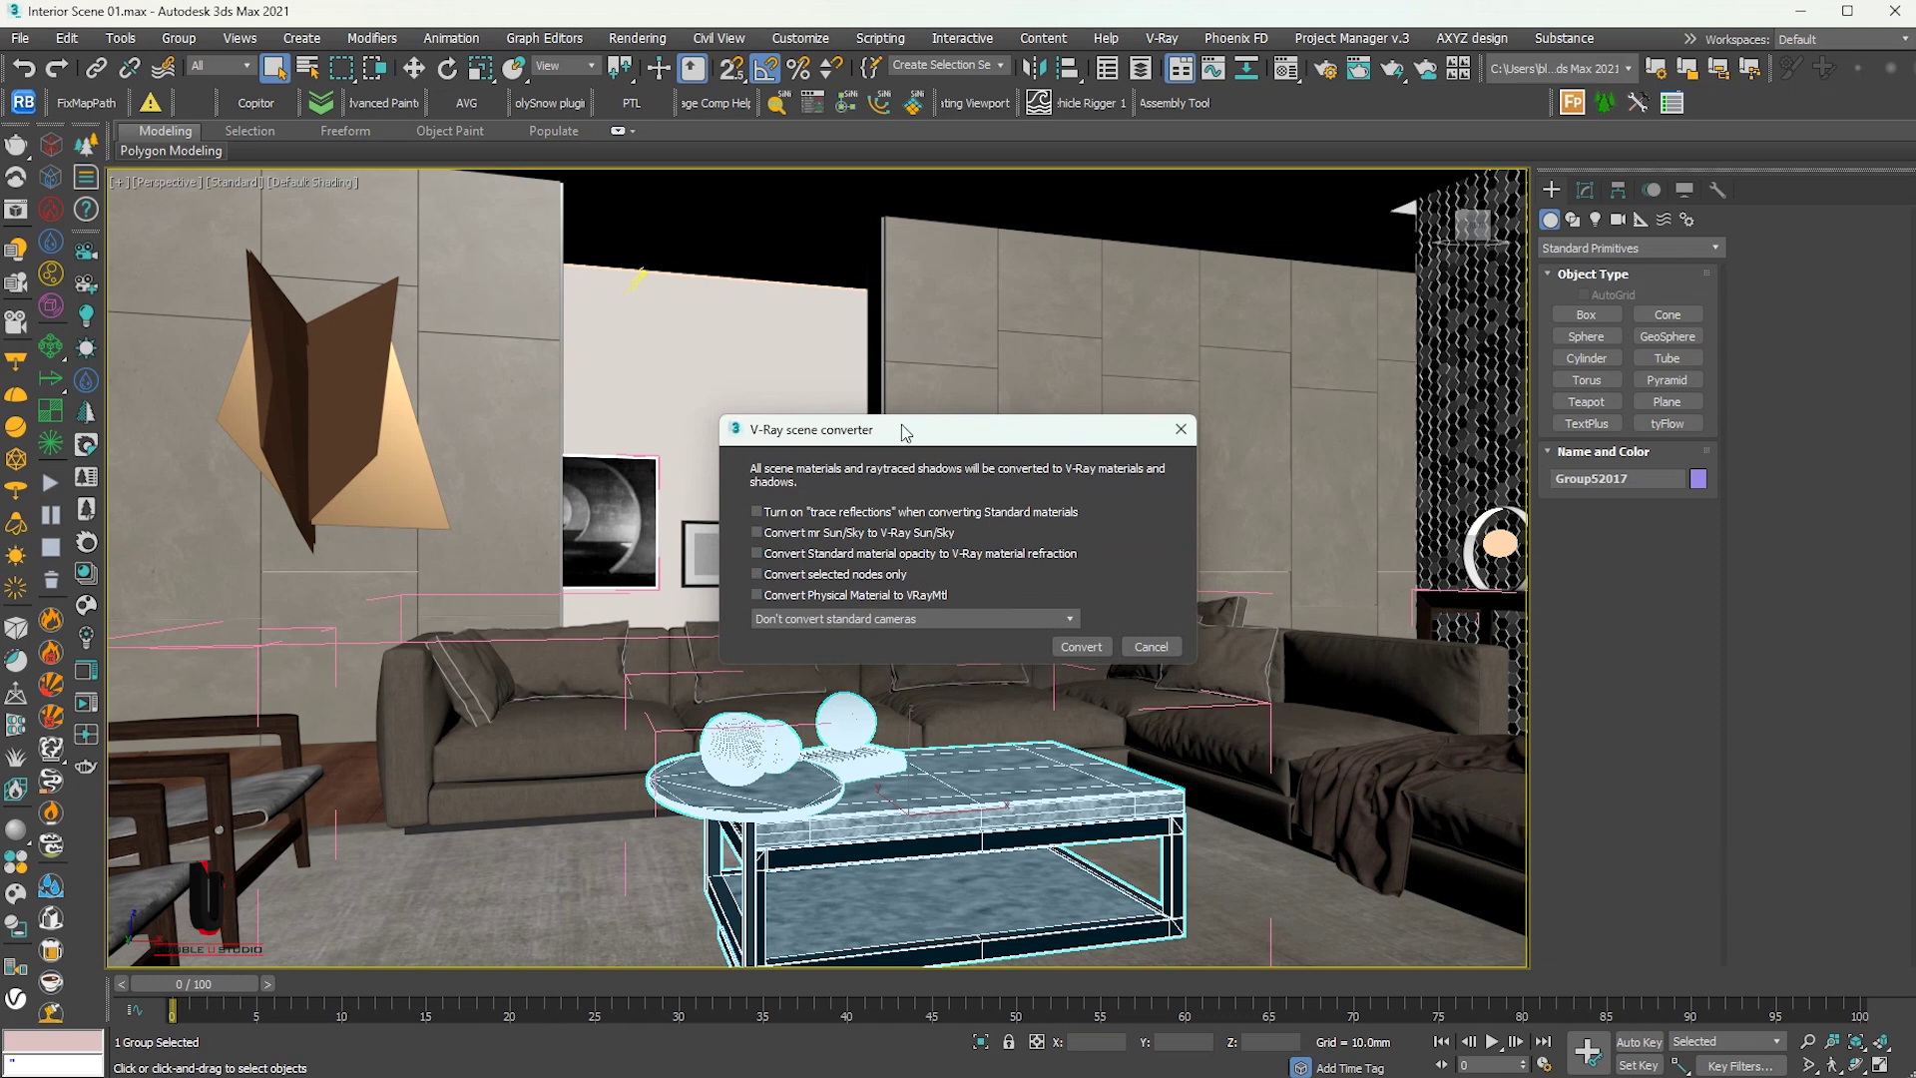
left_click_drag(895, 430, 1038, 310)
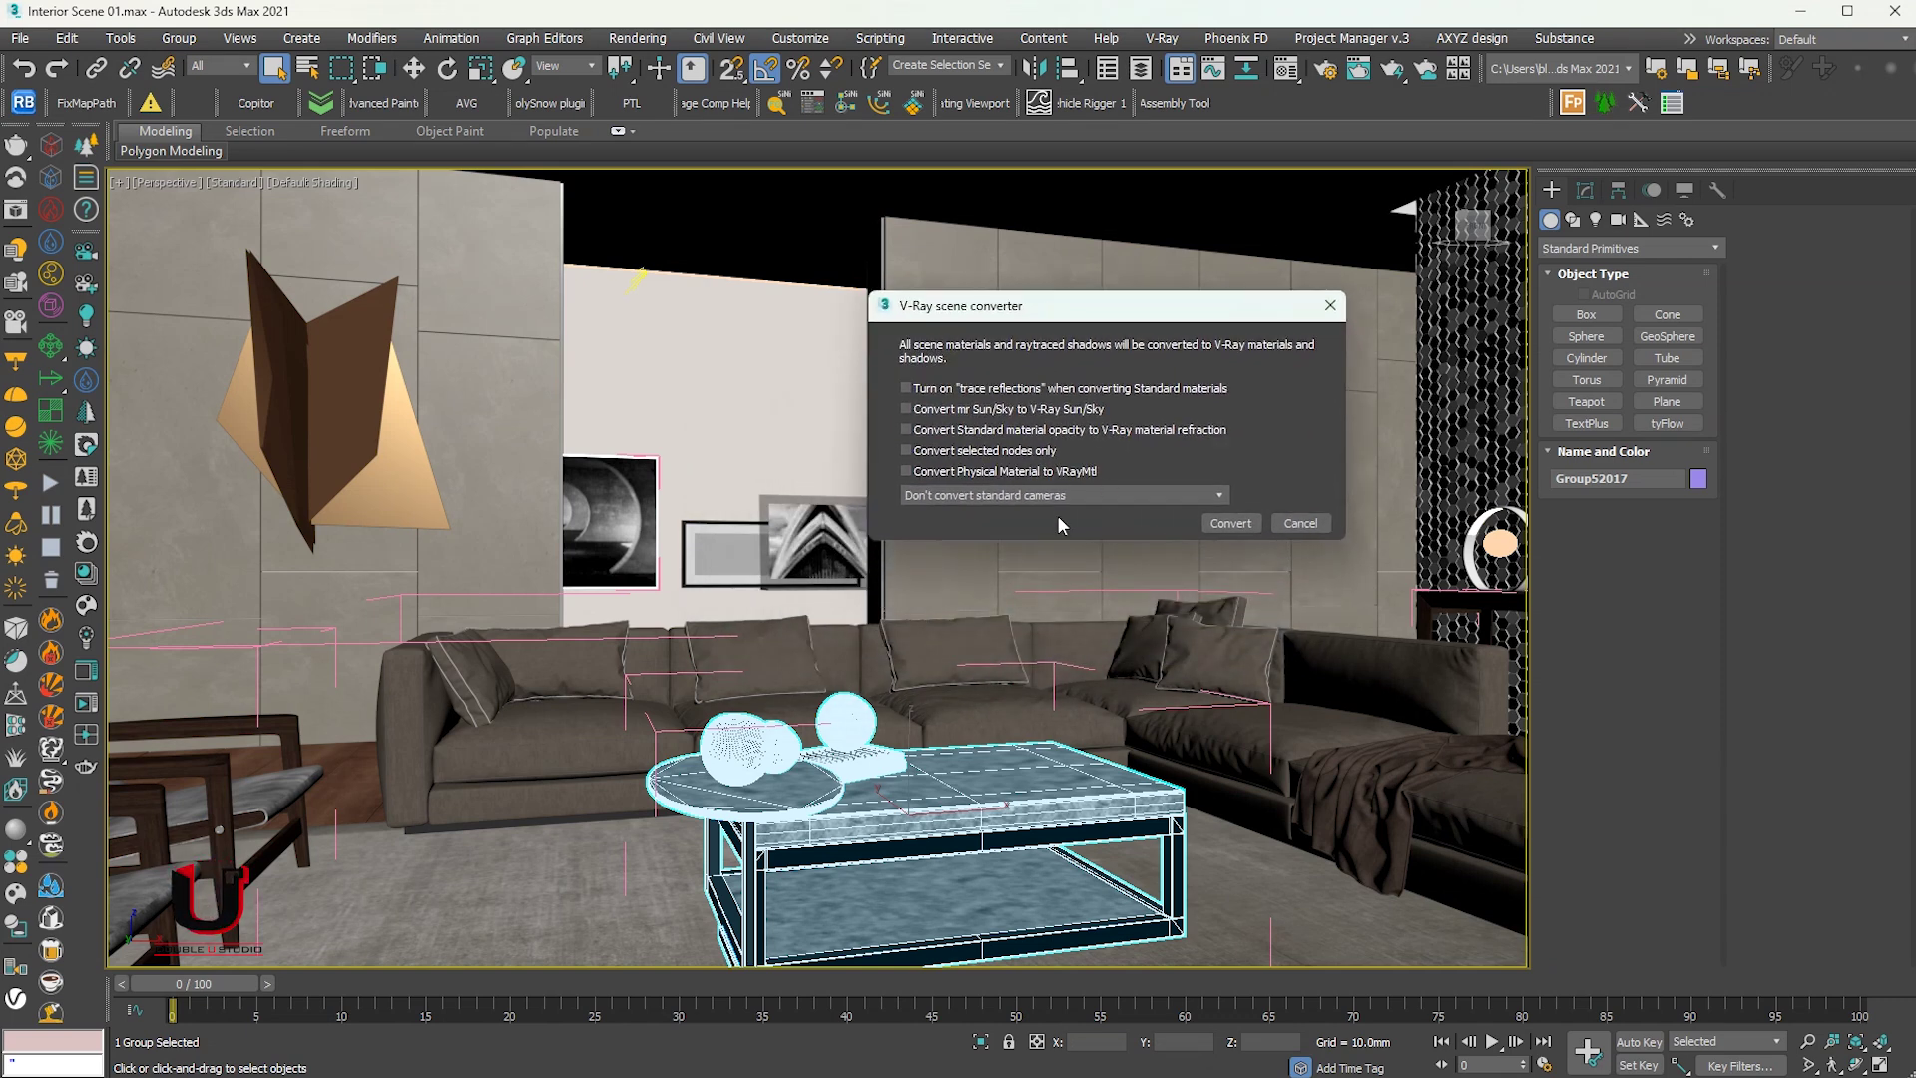
left_click(1229, 524)
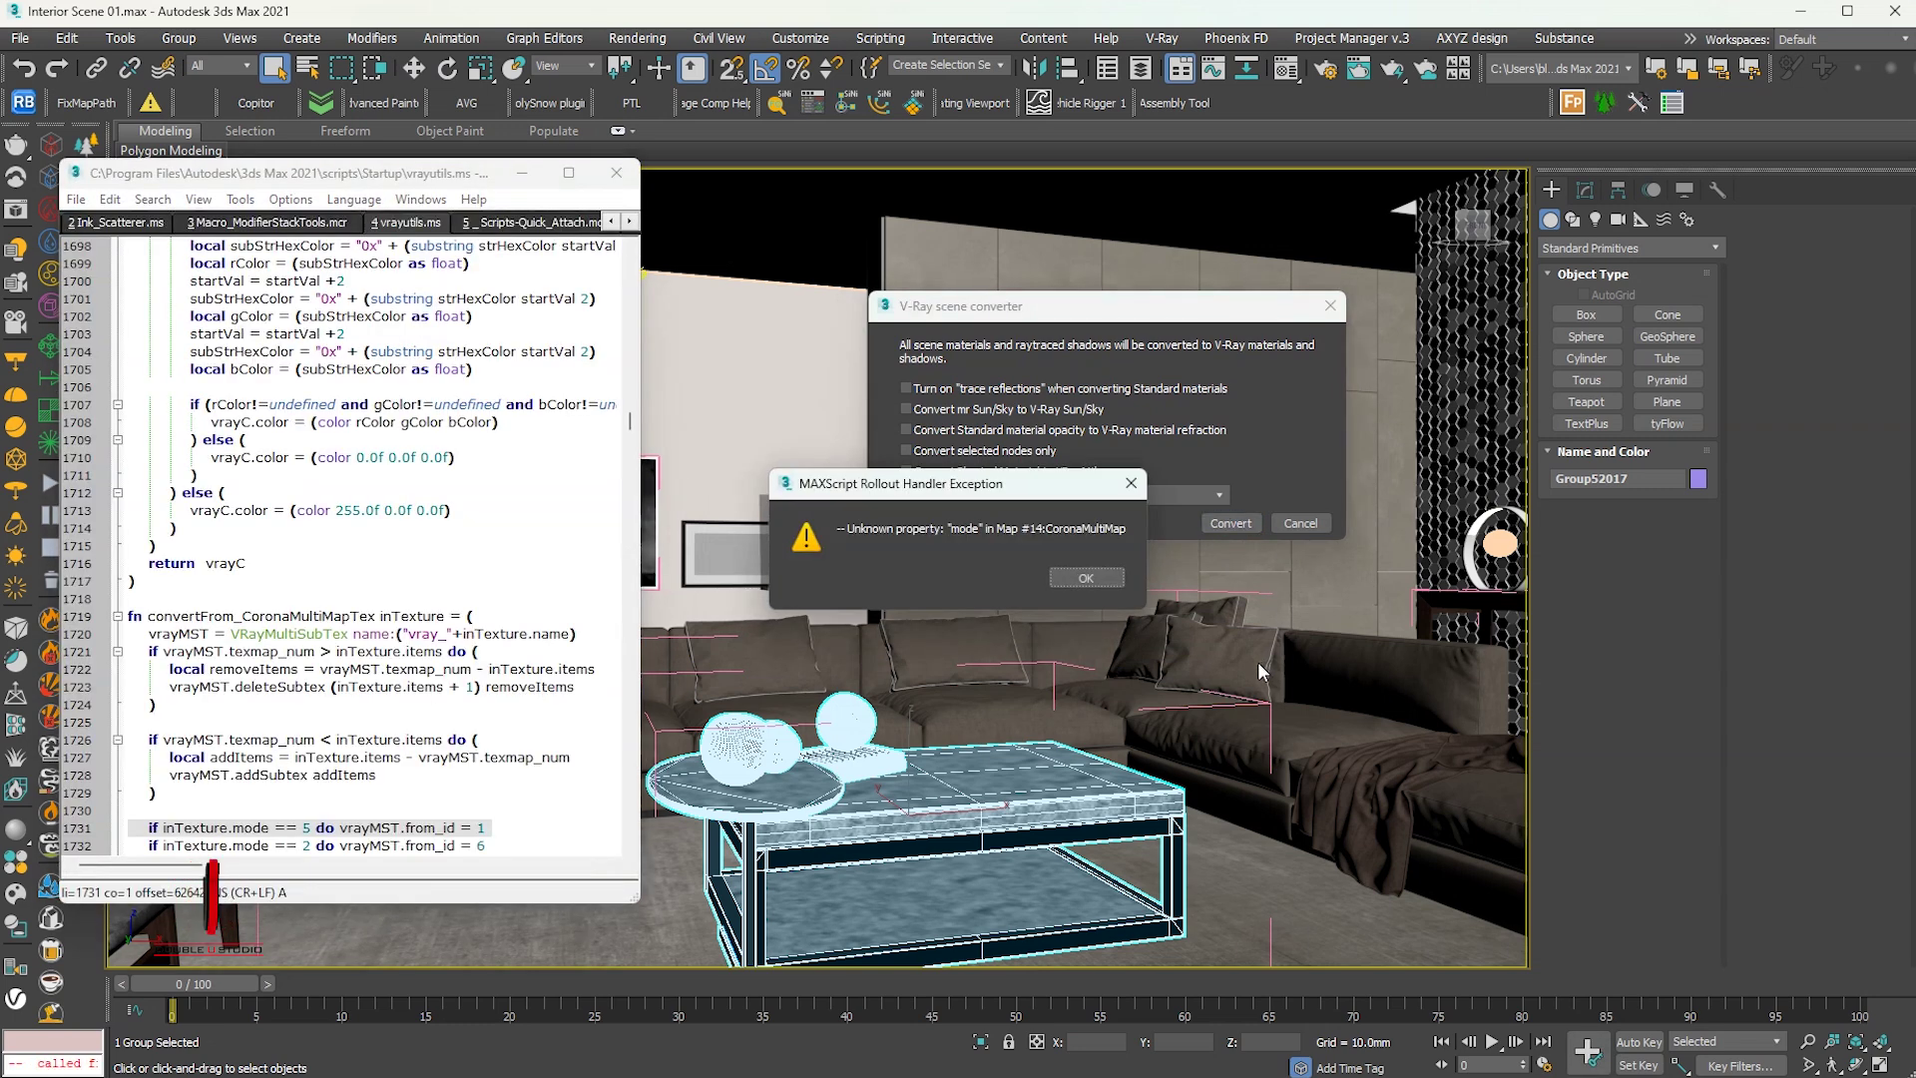
Dismiss the MAXScript error, then close the script editor and the scene converter
left_click(1084, 578)
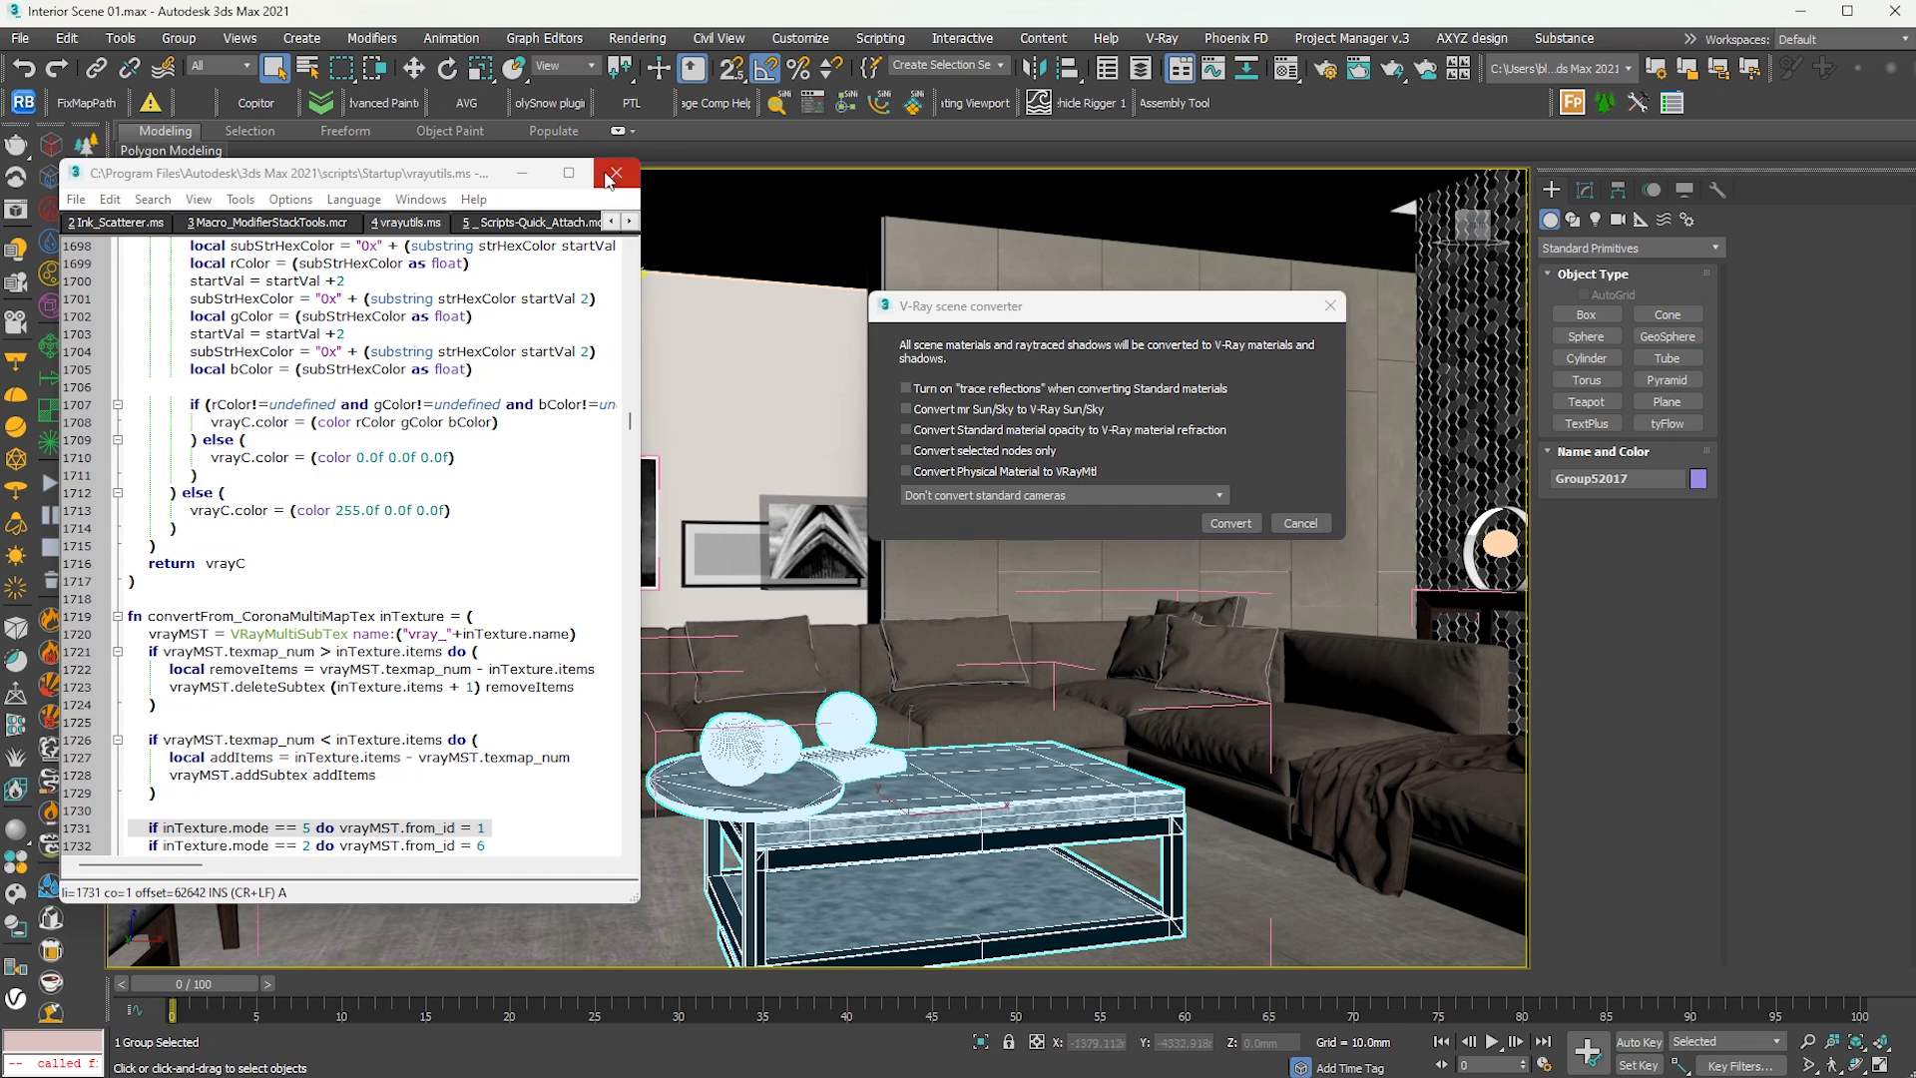
left_click(1224, 523)
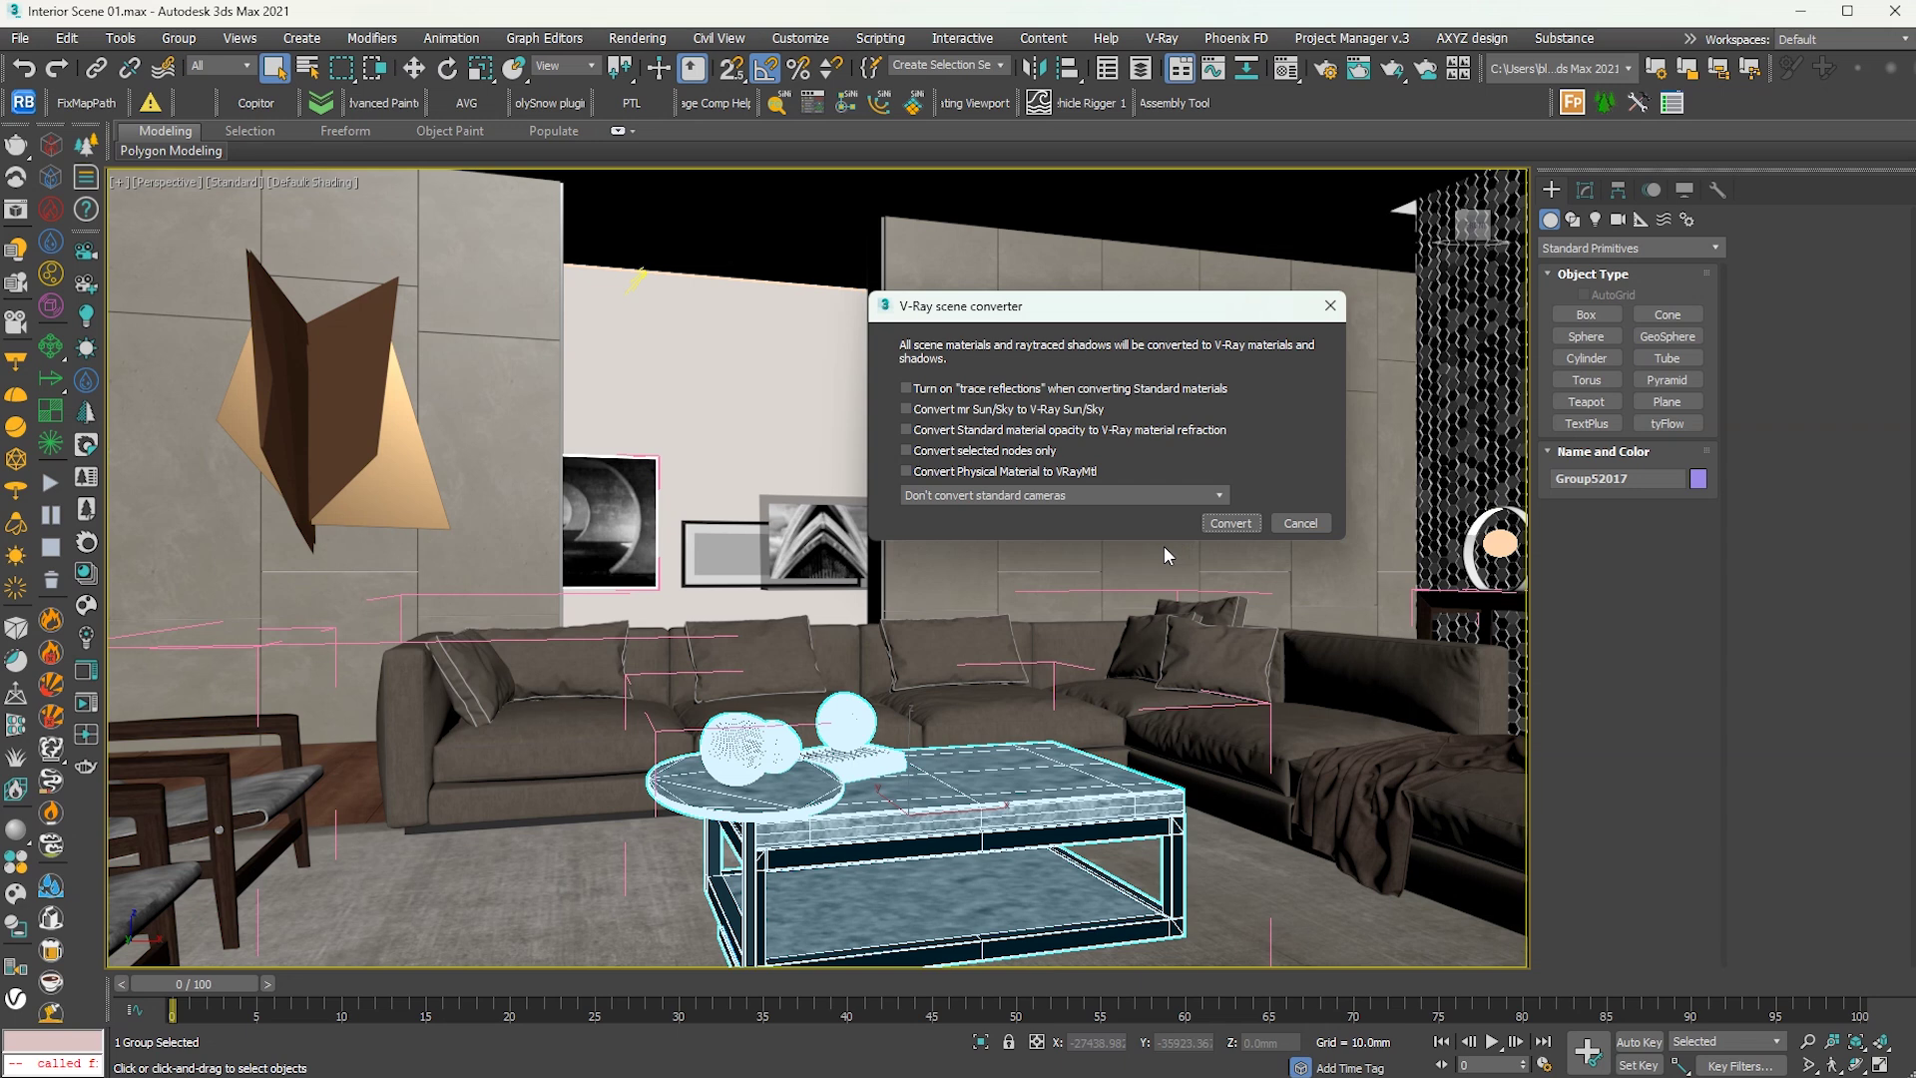
left_click(1328, 309)
Select the wall panels, orbit the Perspective view slightly, and render it in the V-Ray Frame Buffer
left_click(1041, 521)
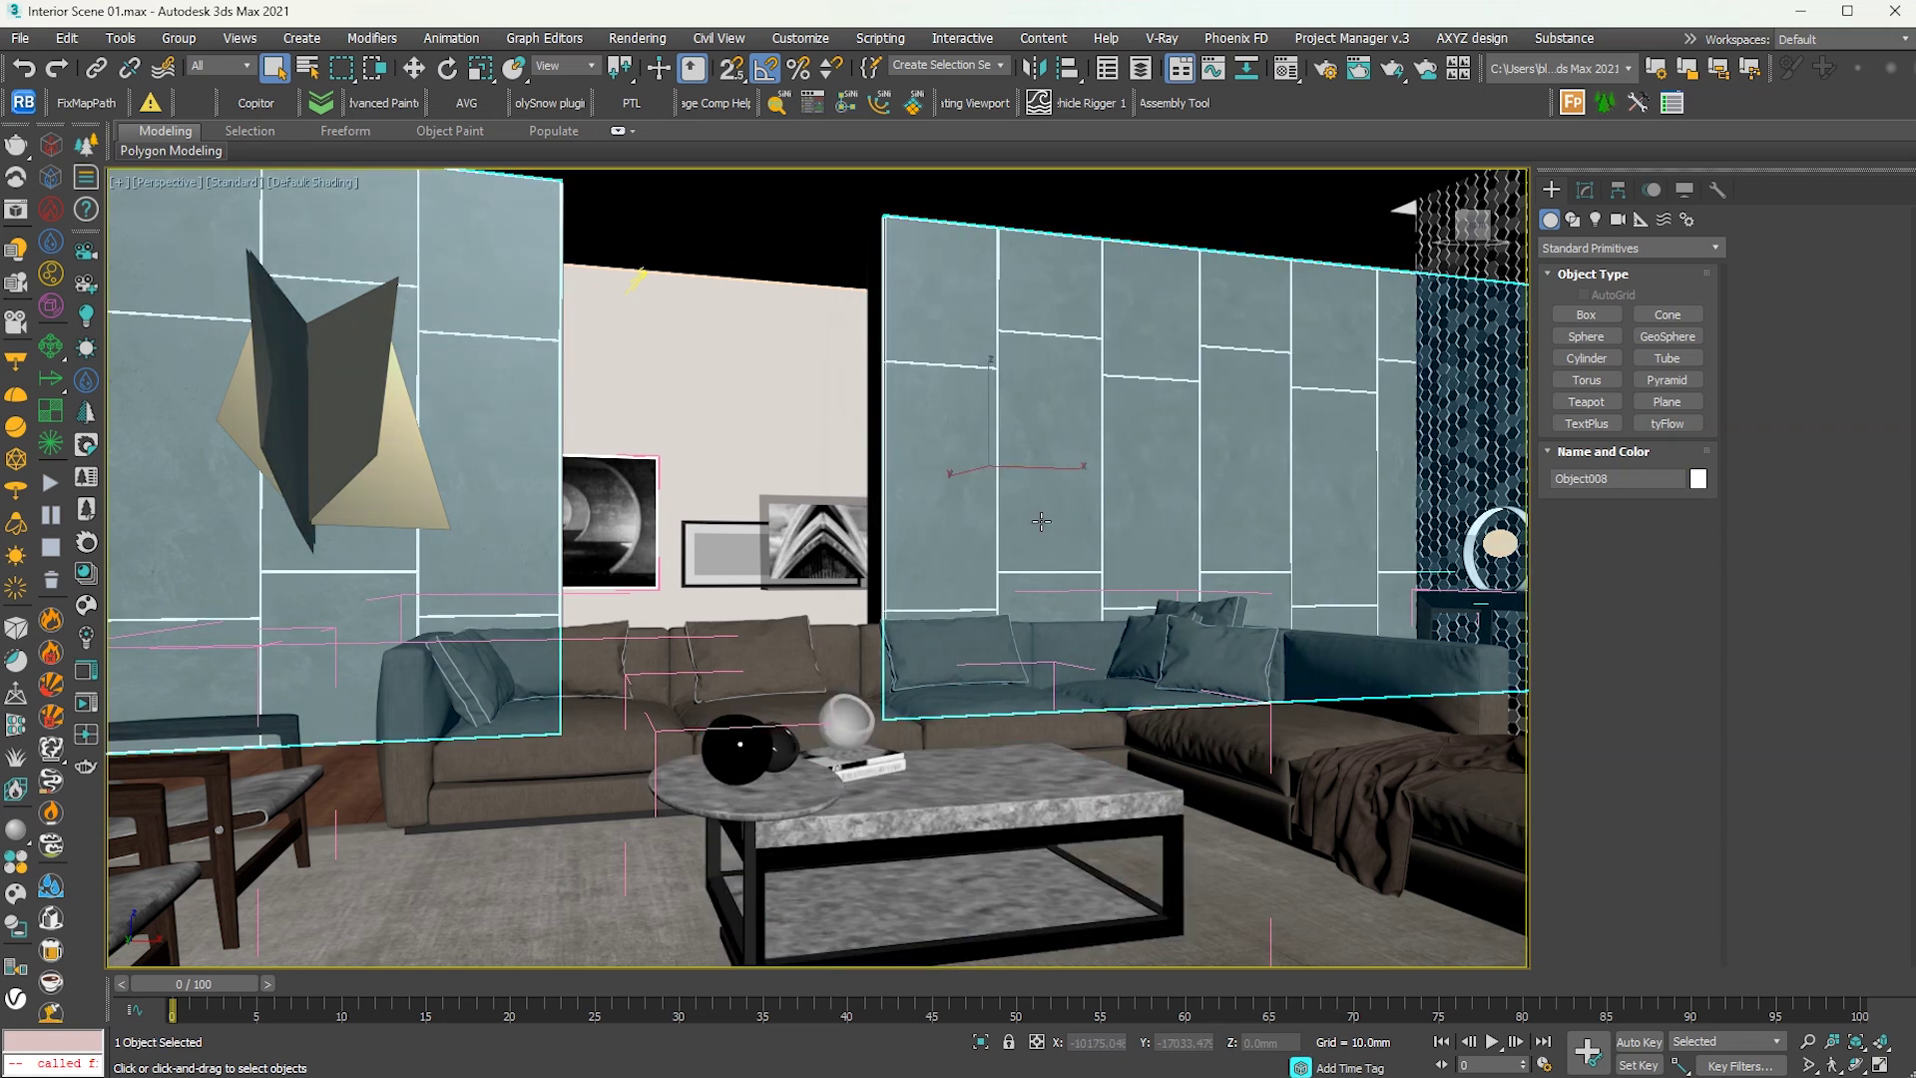
middle_click_drag(958, 543, 954, 549, "alt")
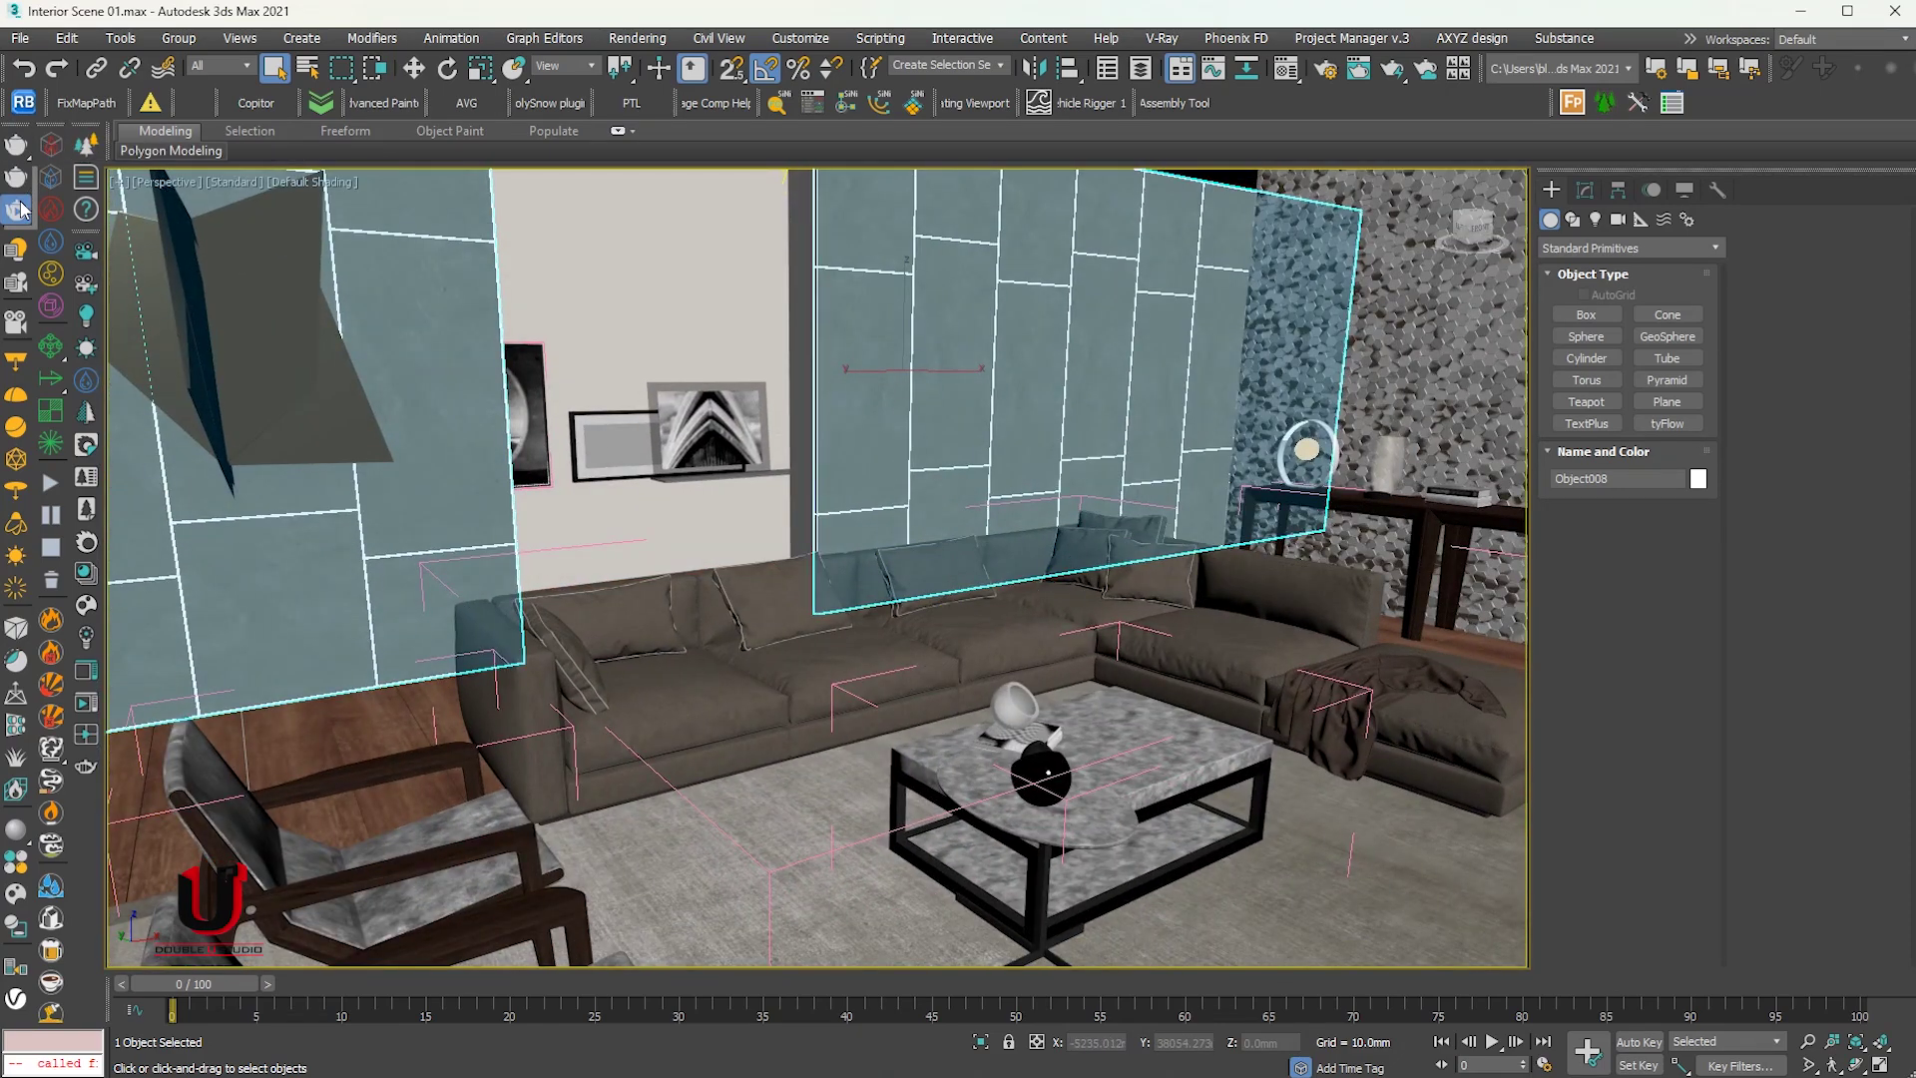
left_click(23, 199)
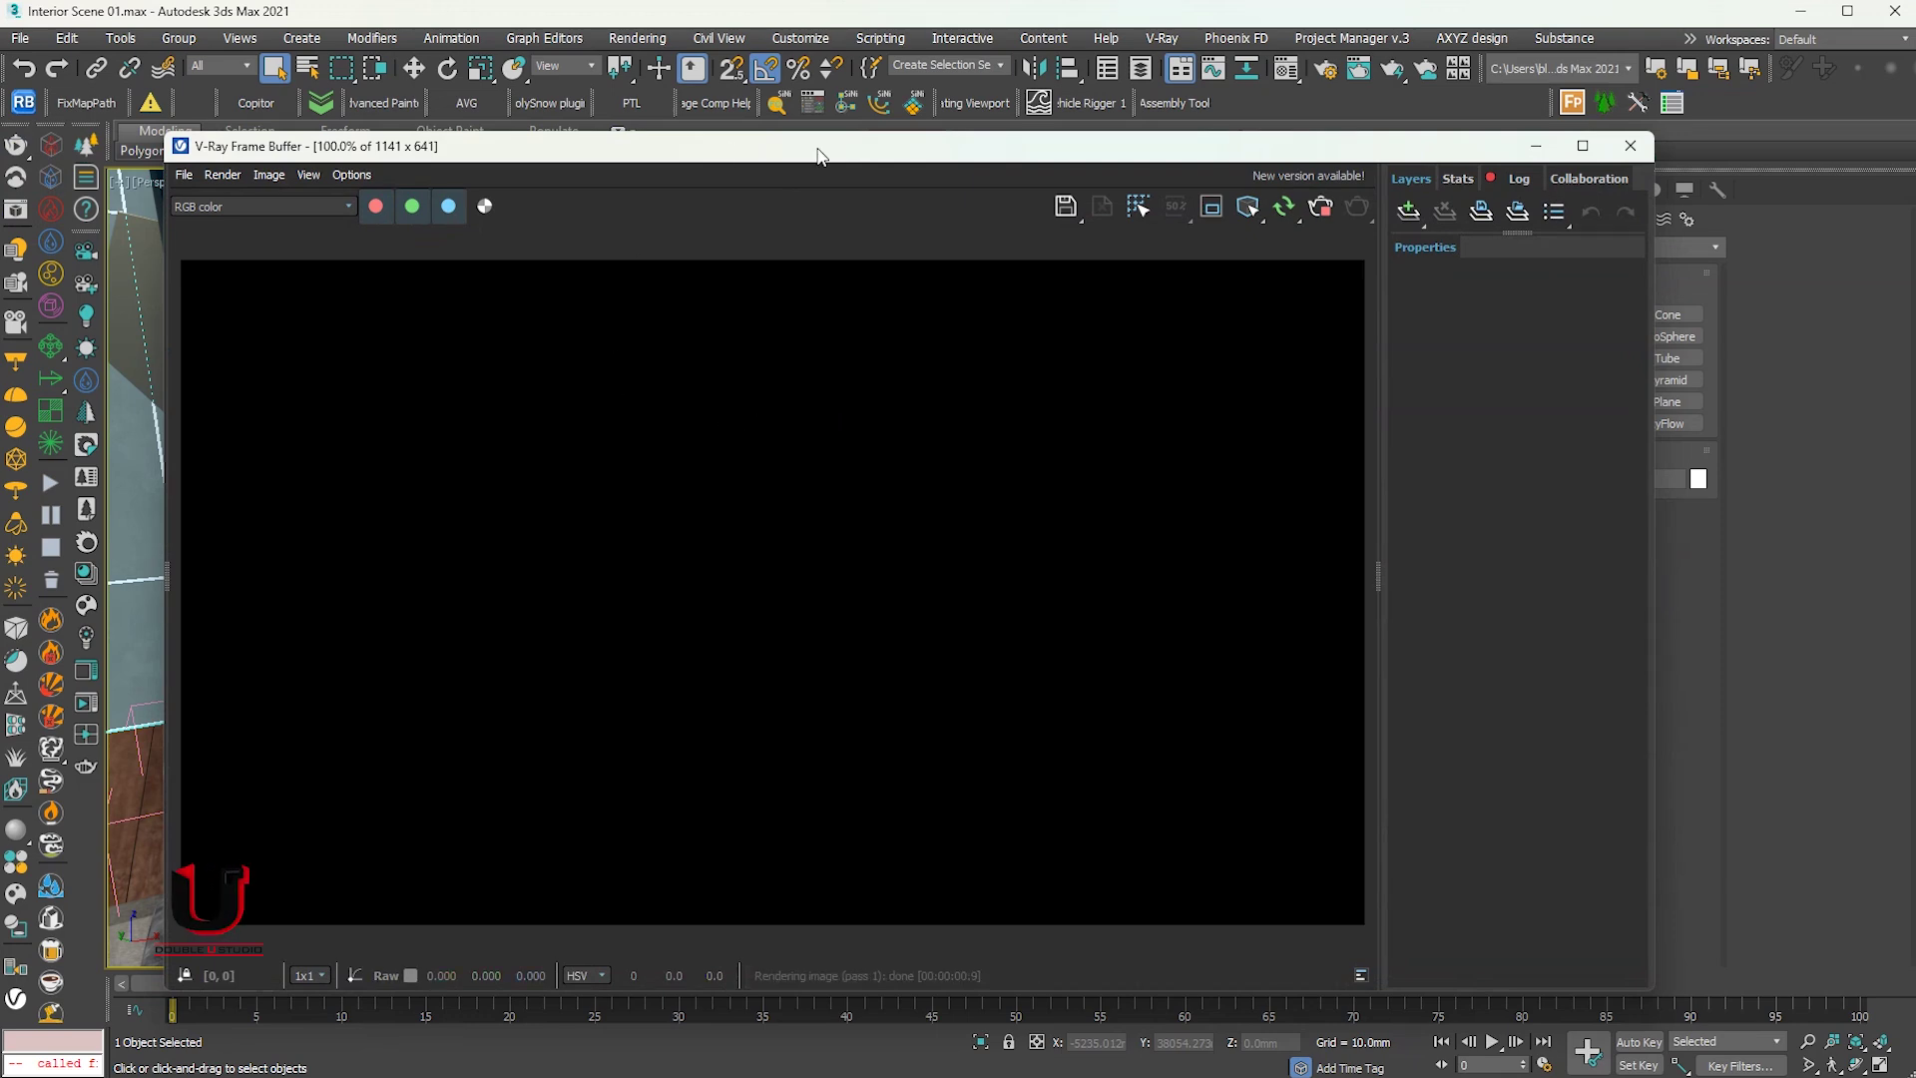
Draw a VRayLight plane light in the room and move it up higher
left_click_drag(819, 157, 627, 222)
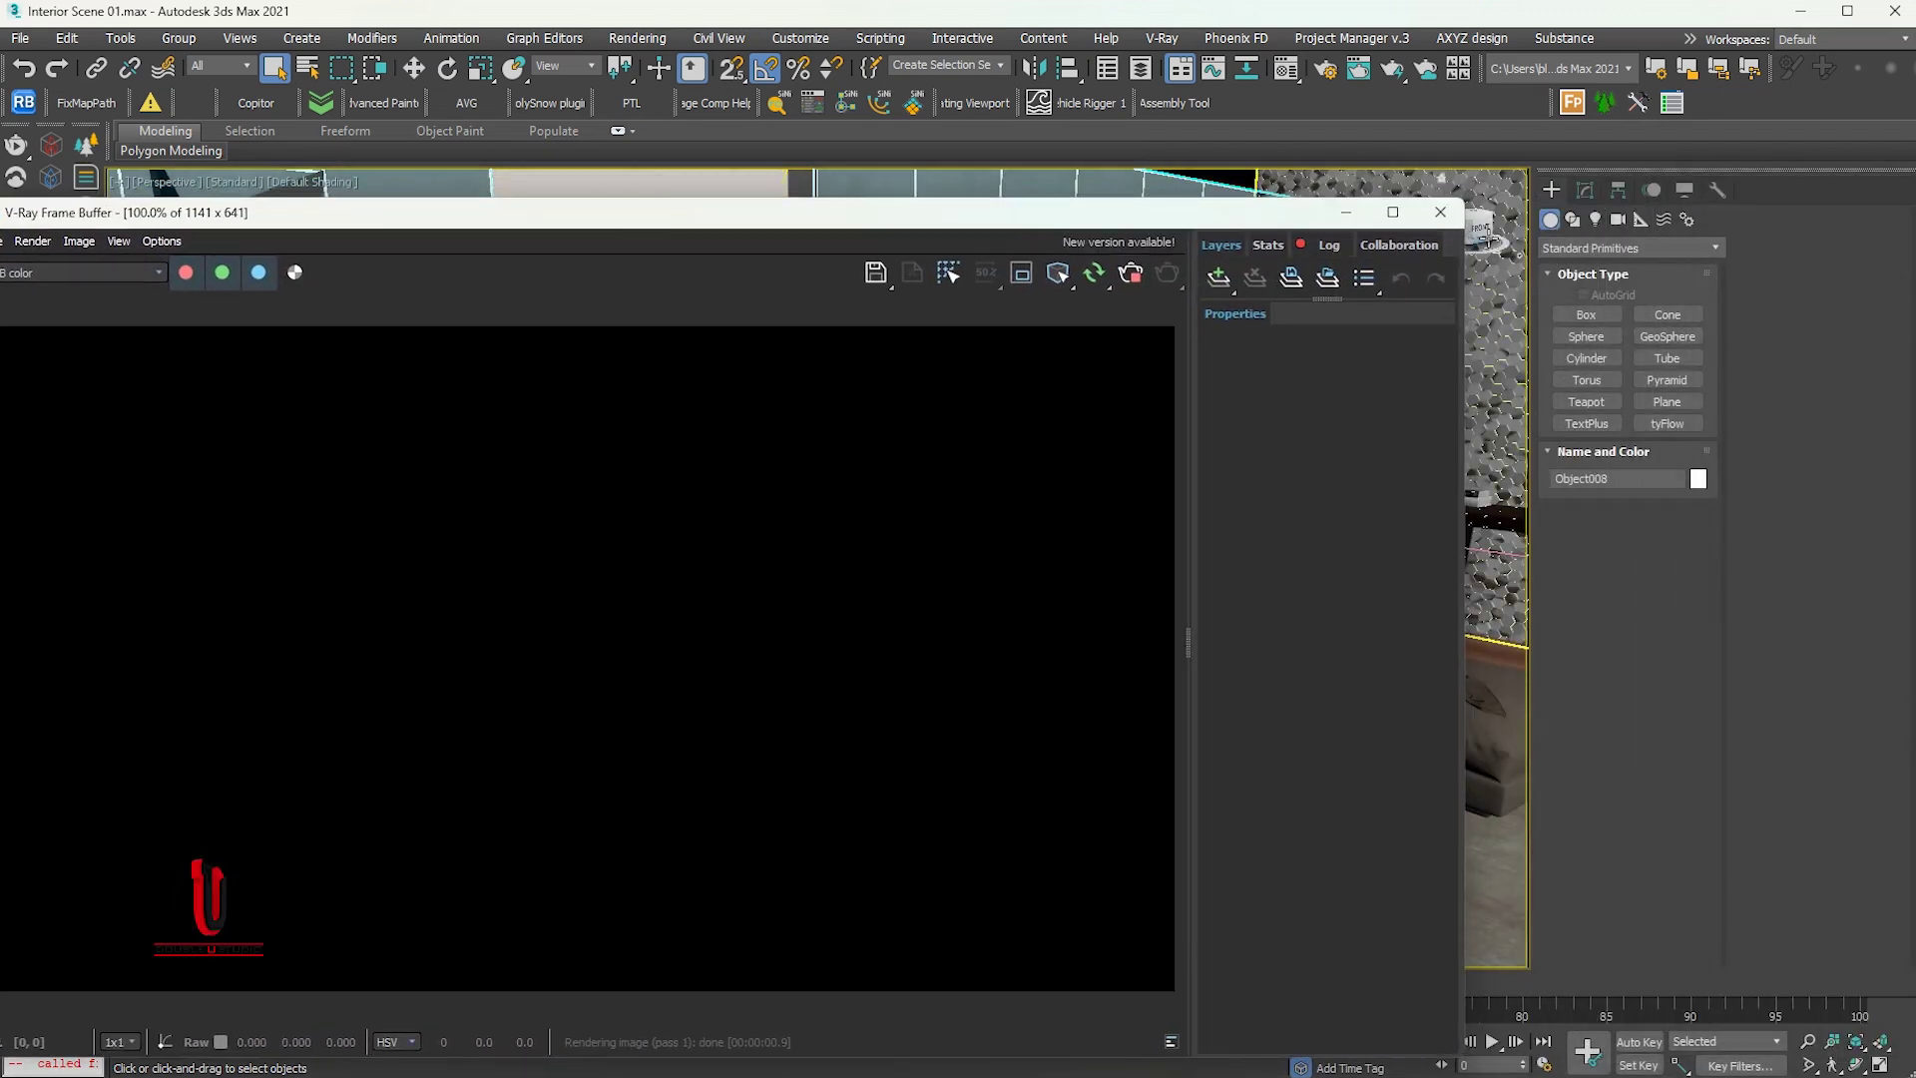
left_click(1595, 219)
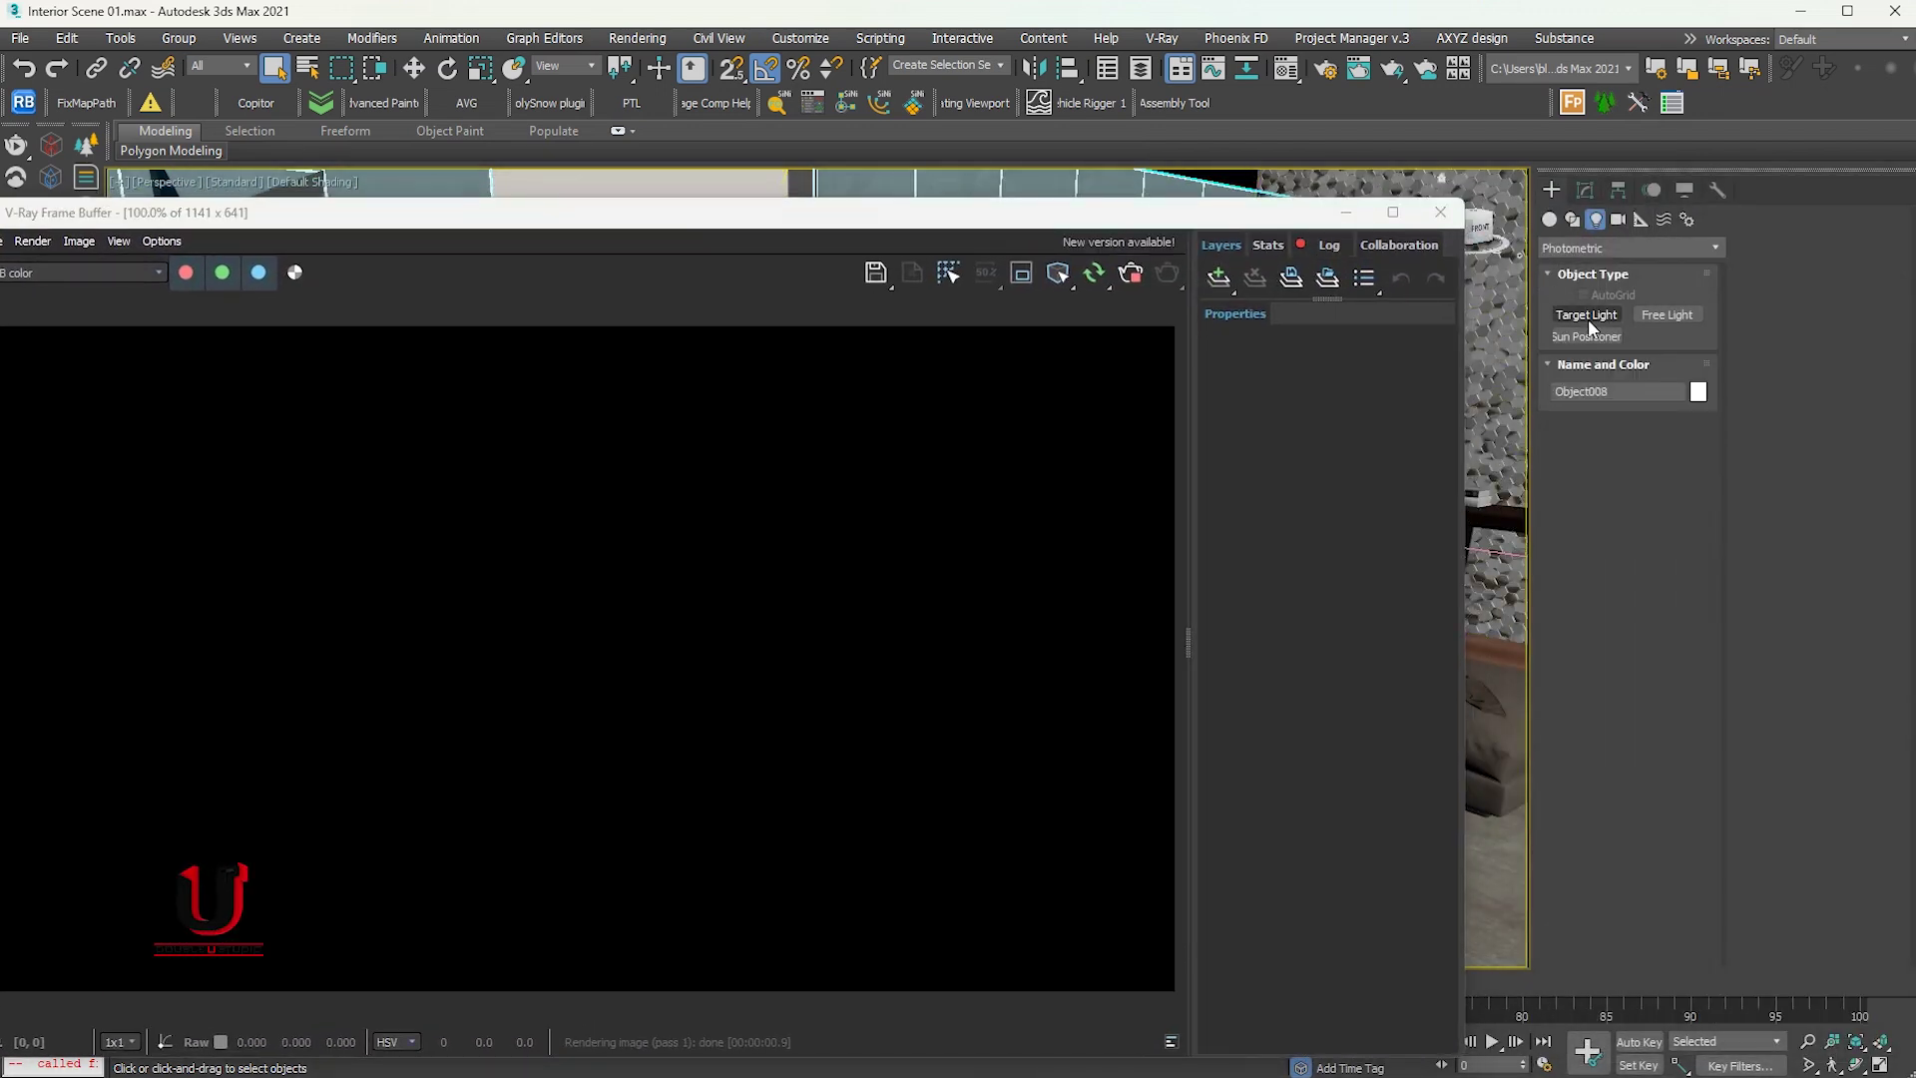
left_click(1615, 249)
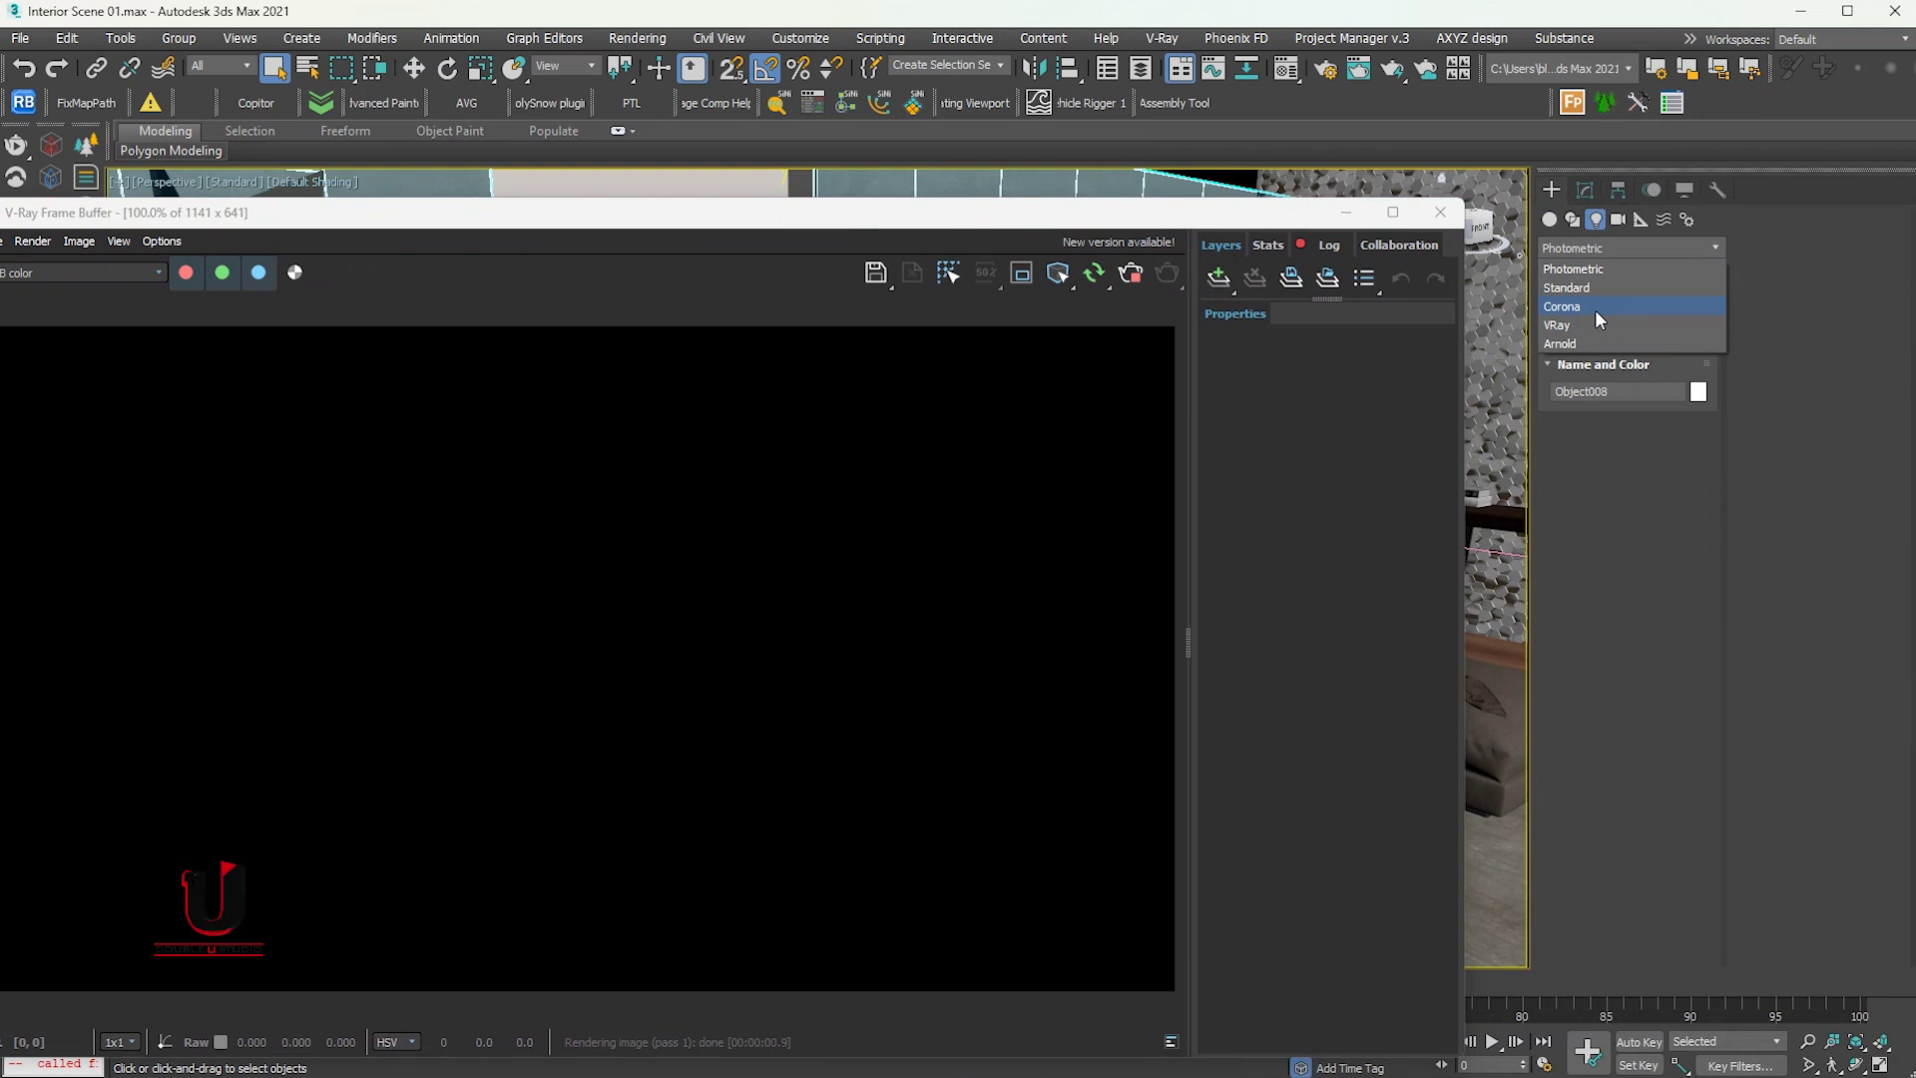
left_click(1575, 326)
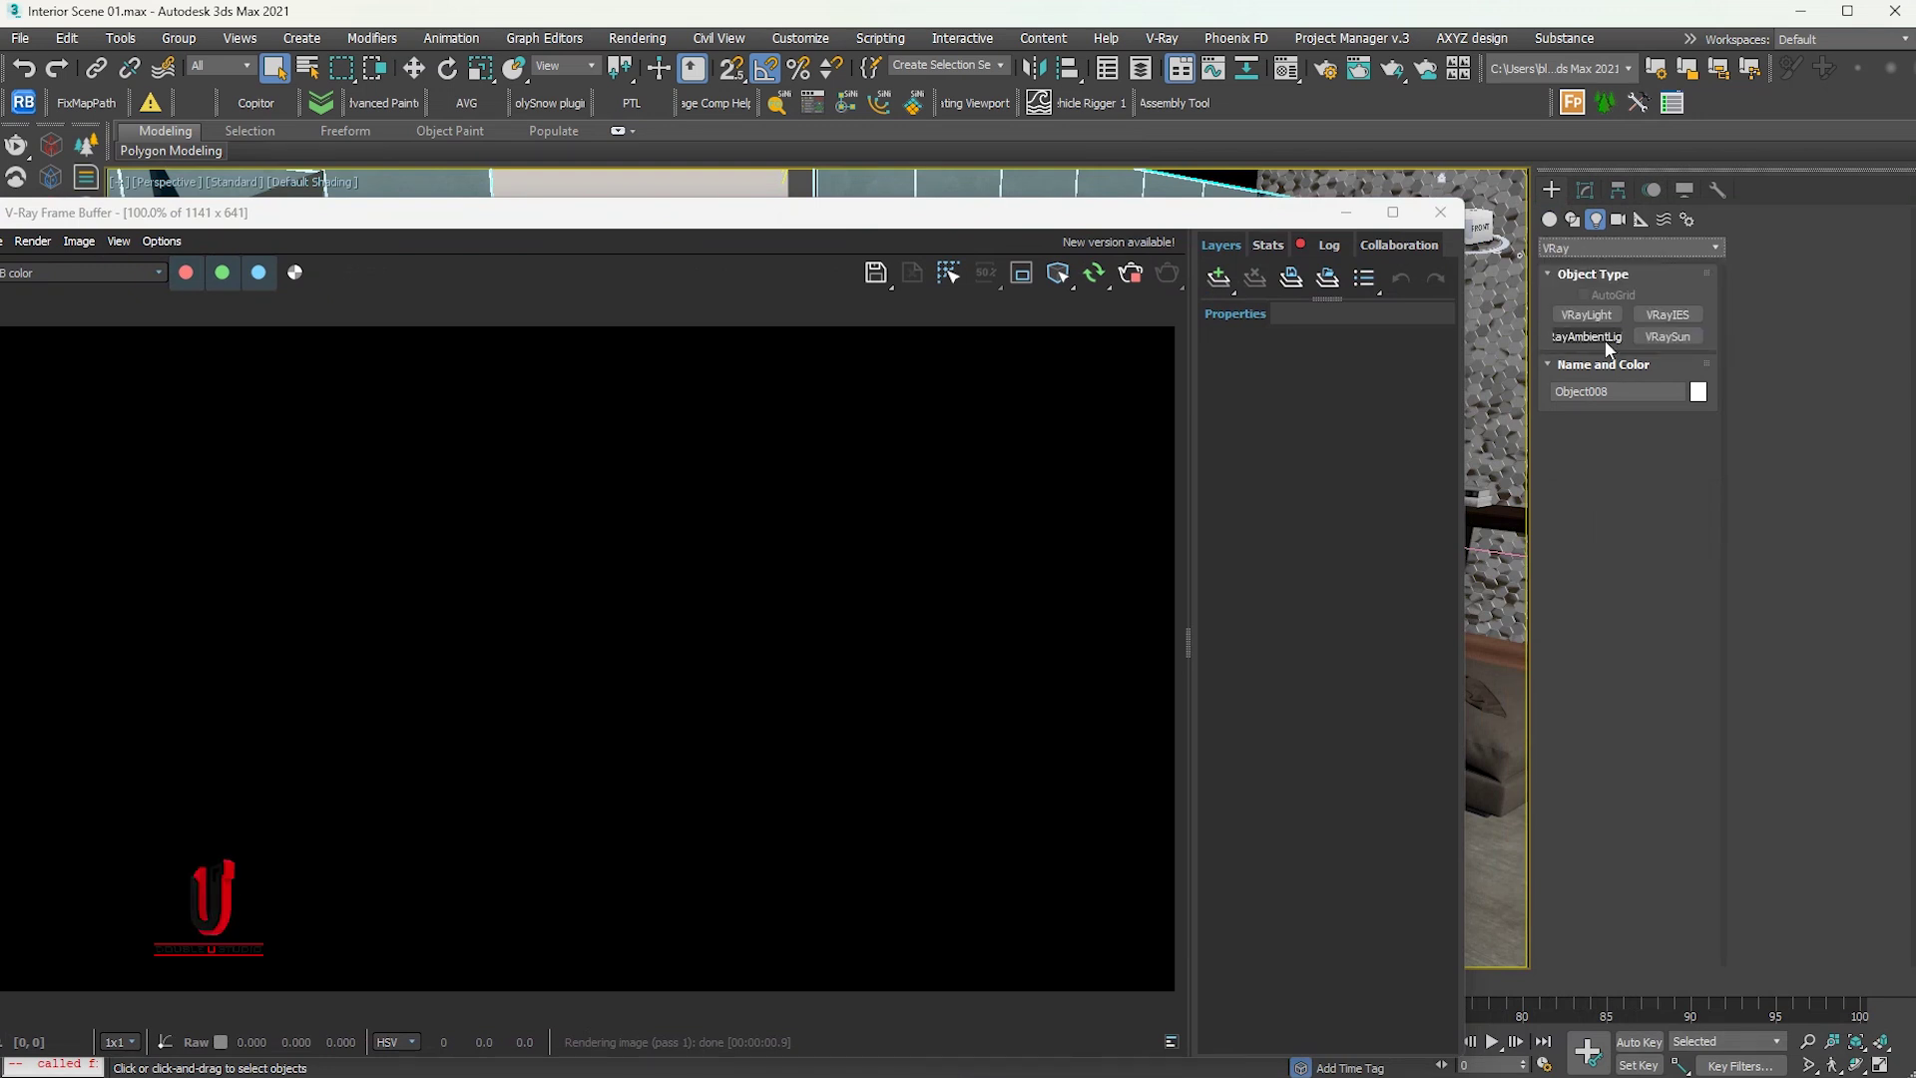
left_click(1587, 317)
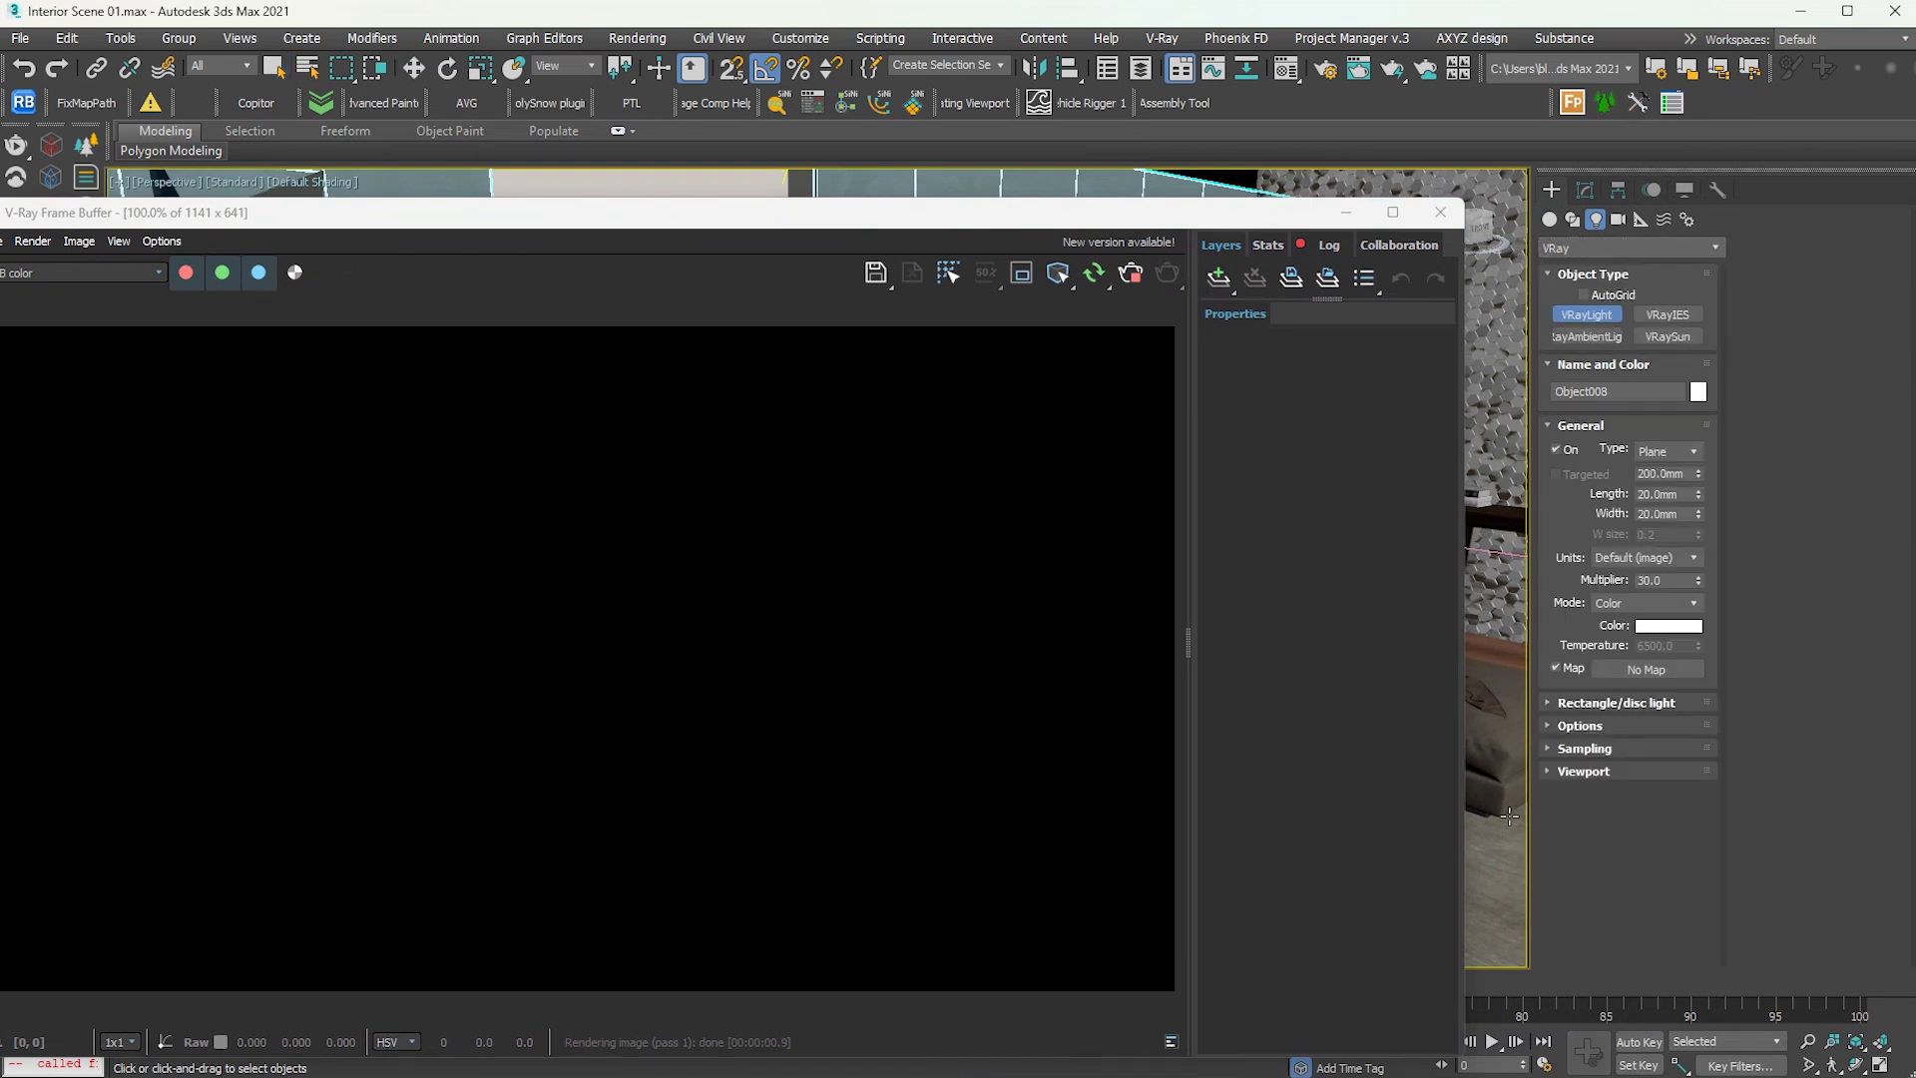
left_click_drag(1508, 850, 1491, 888)
right_click(1490, 883)
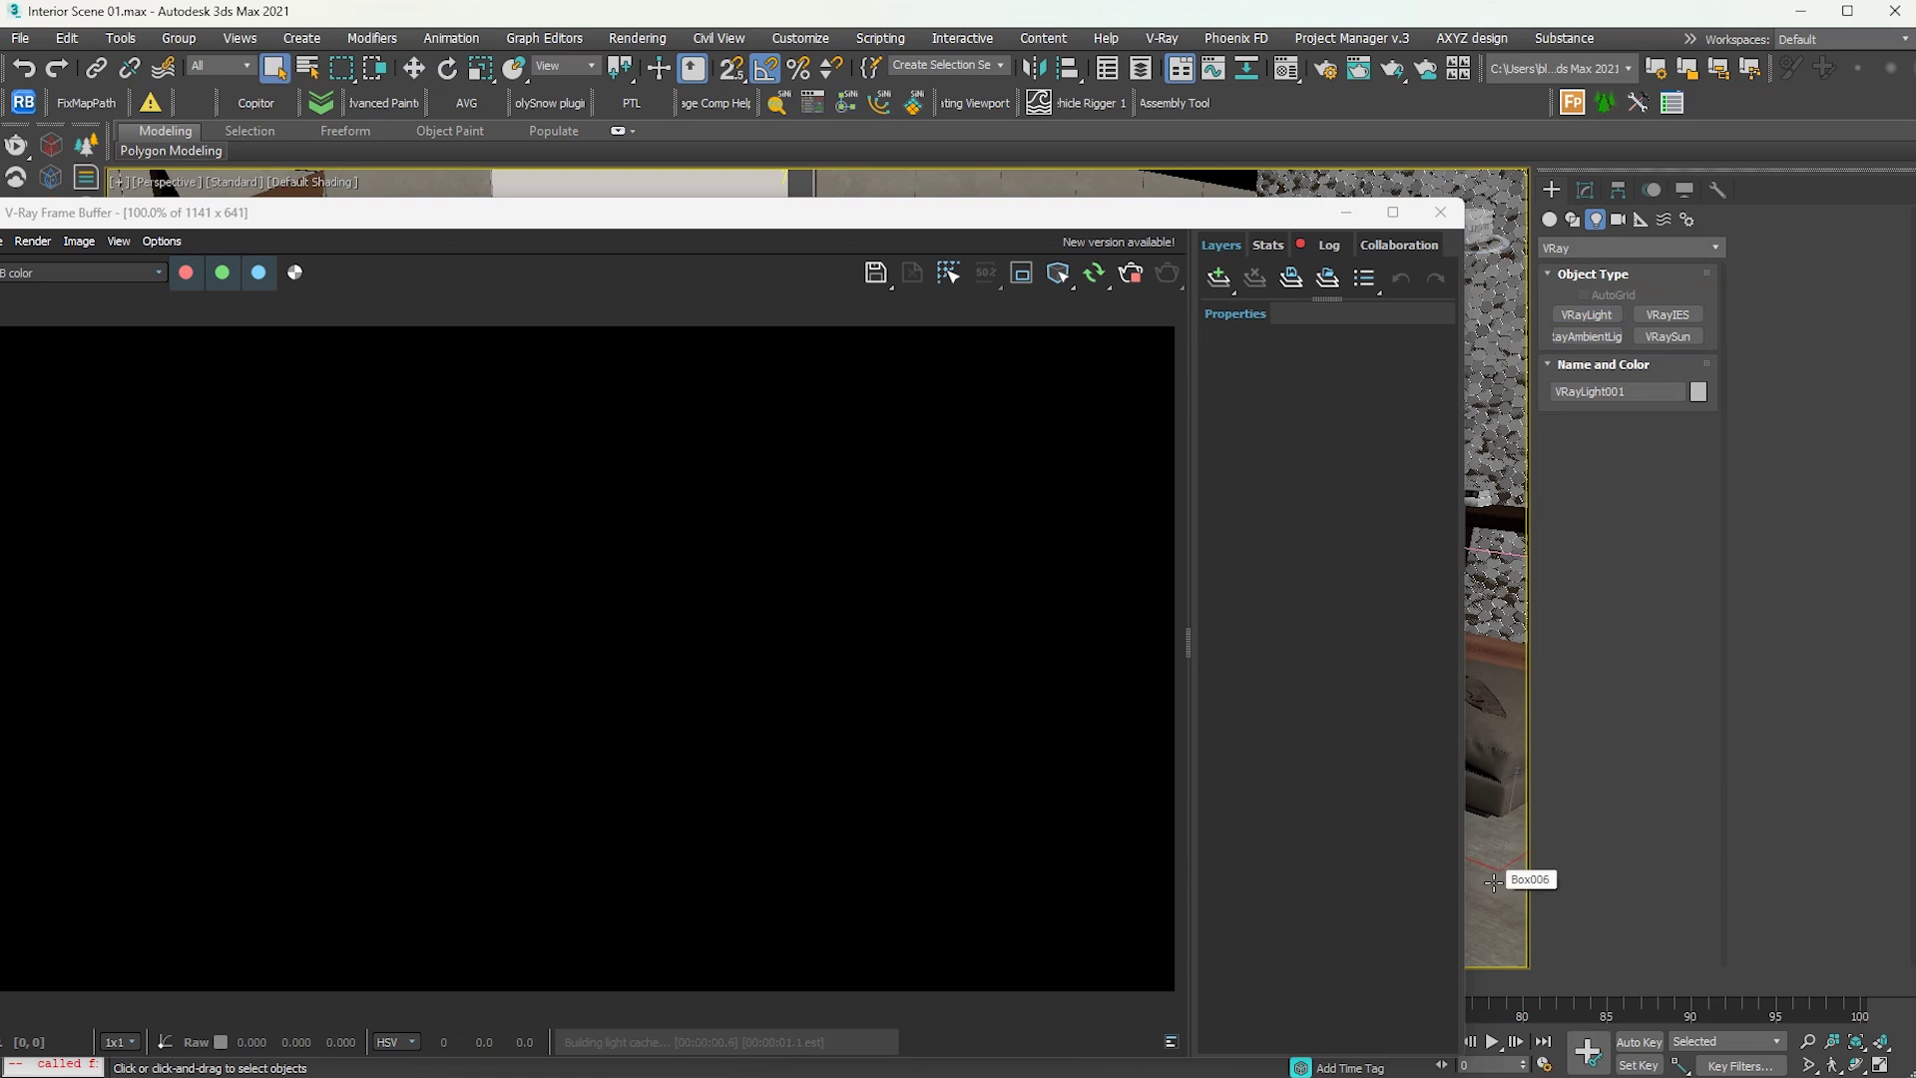
key("w")
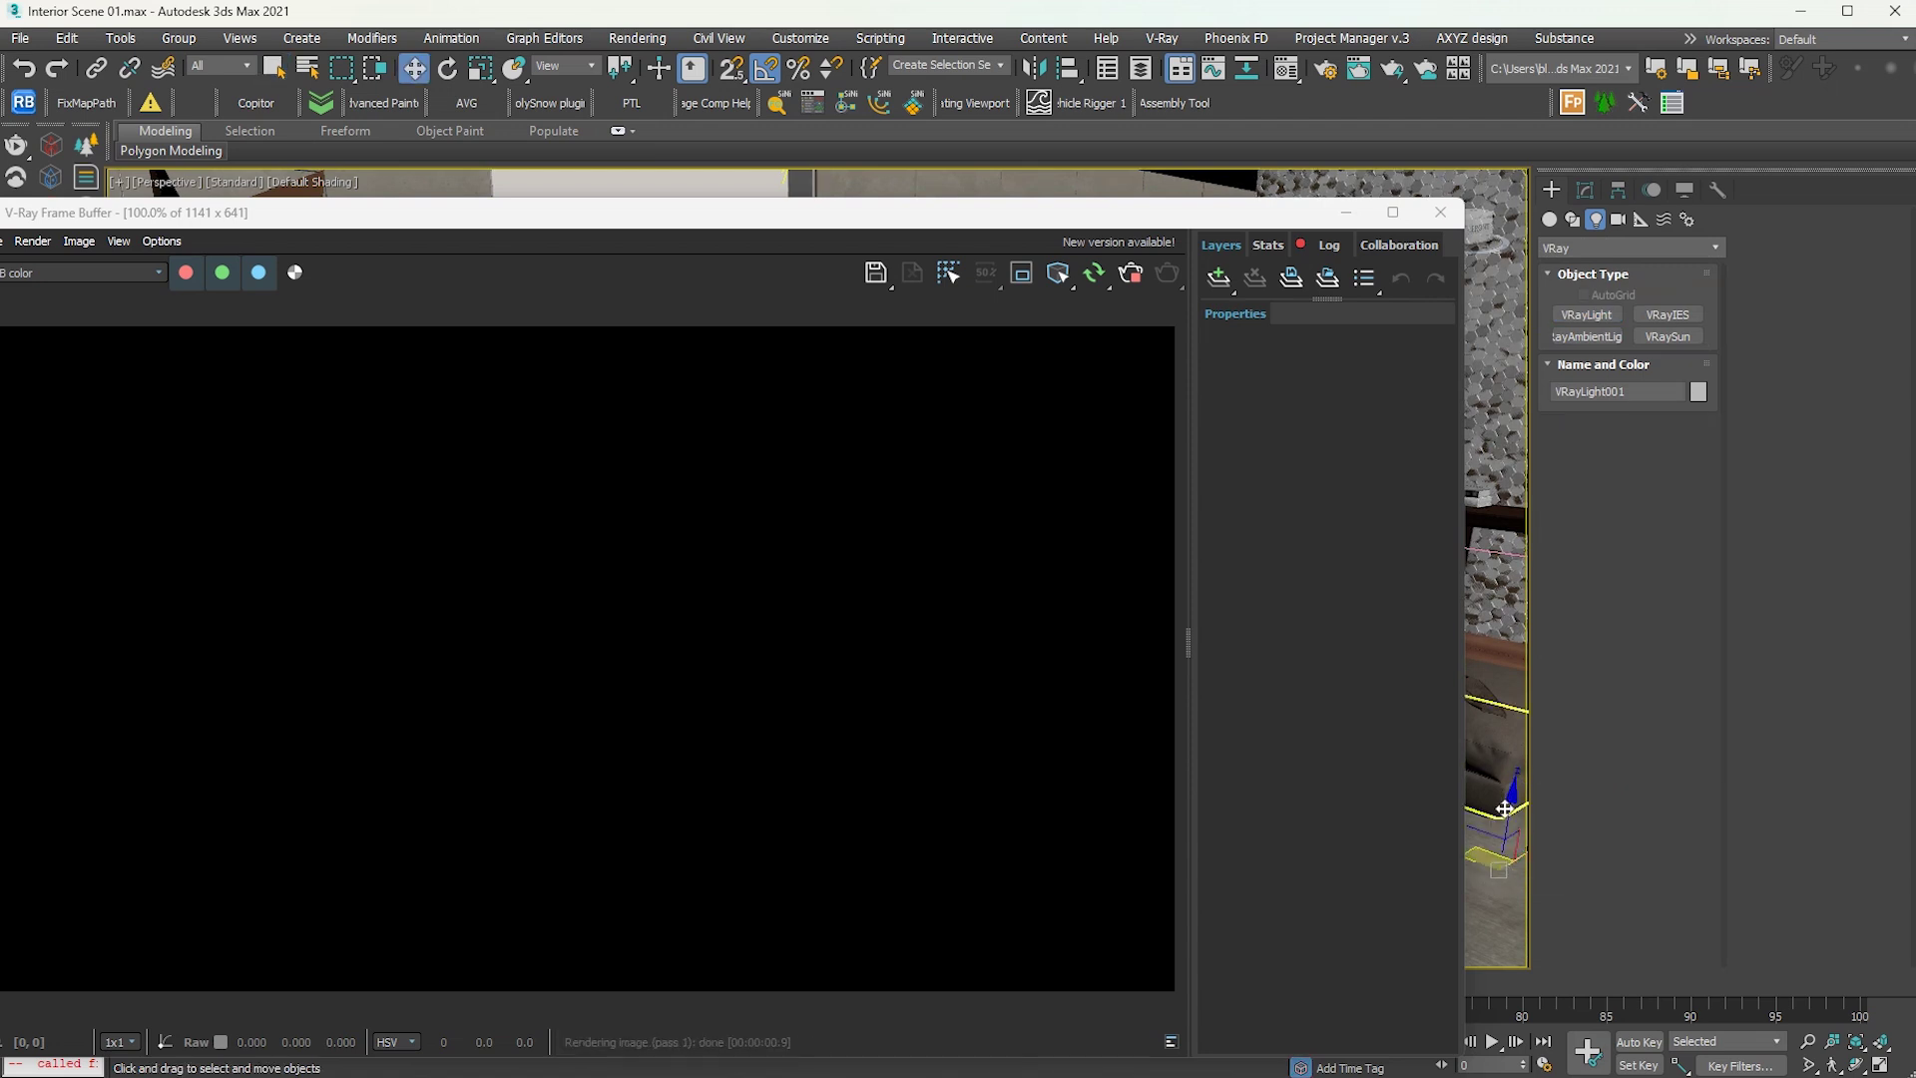
left_click_drag(1513, 815, 1480, 418)
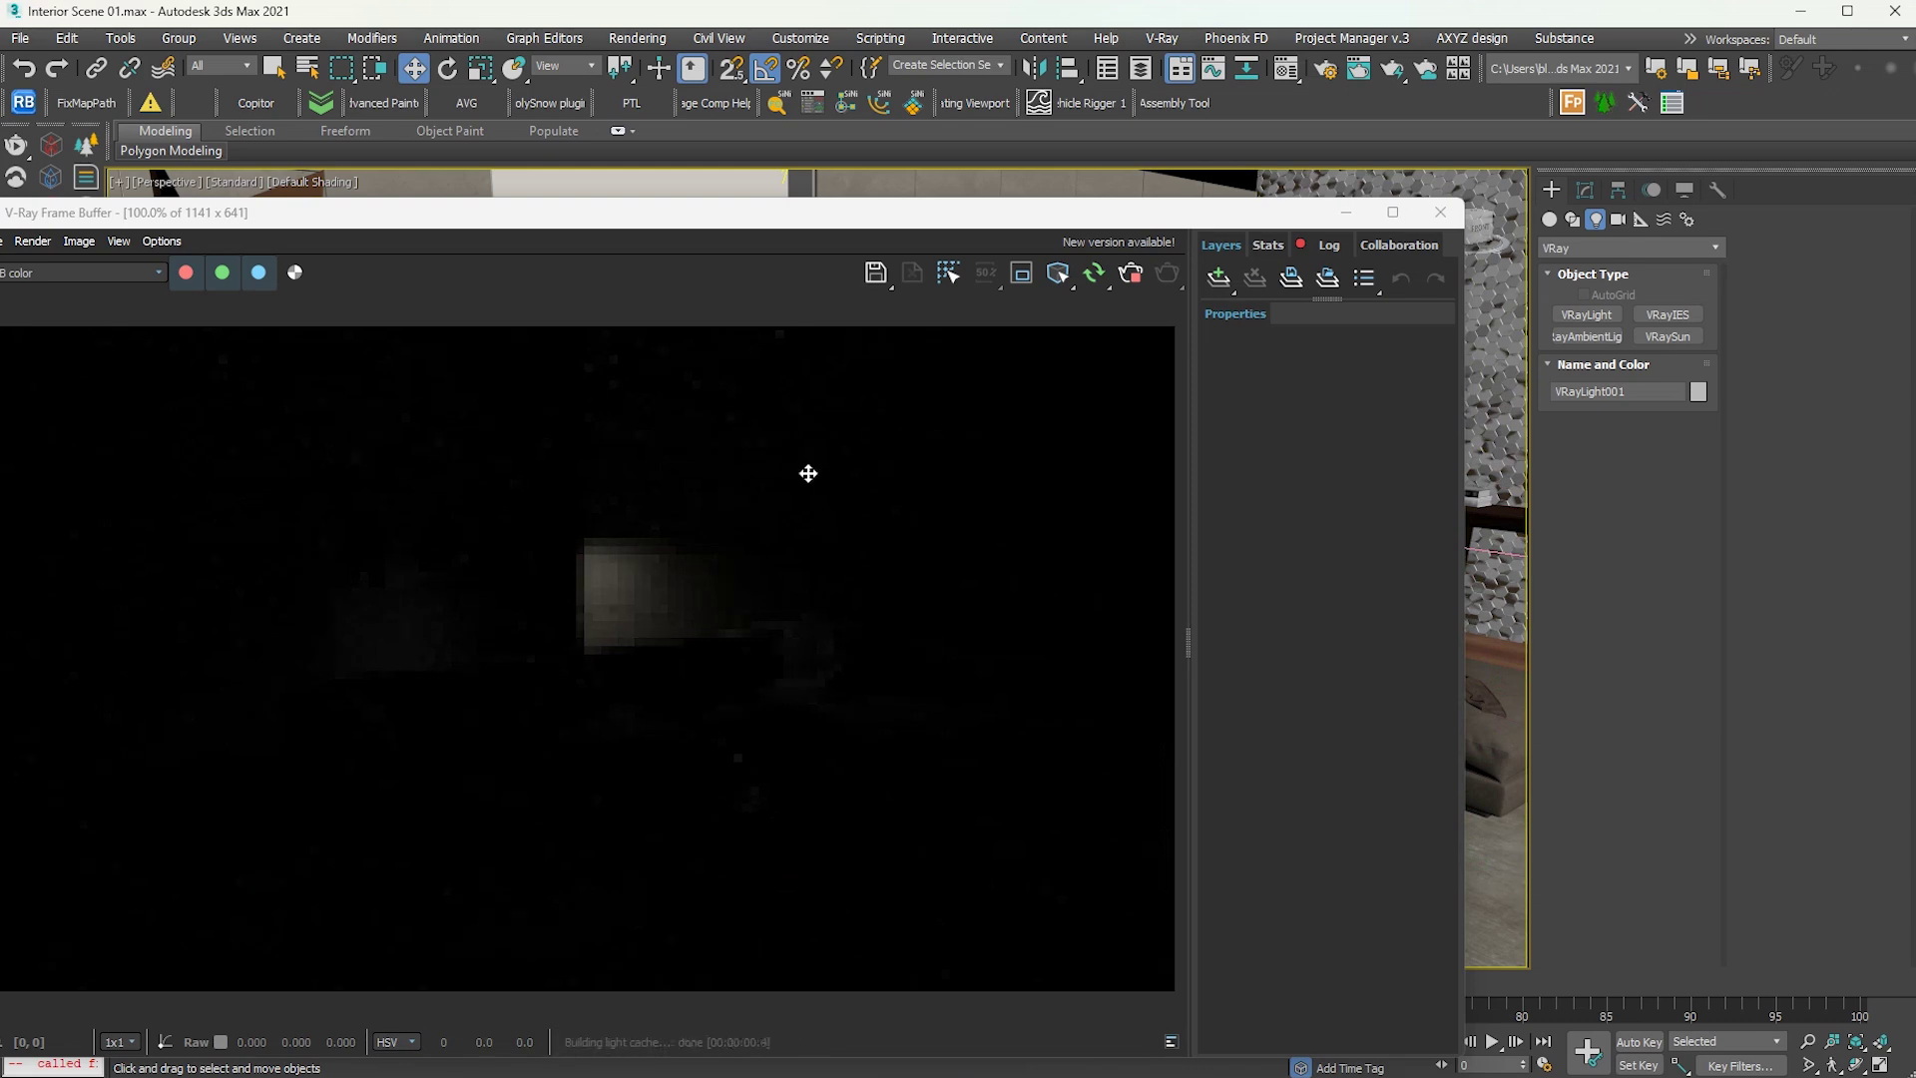
Change VRayLight001's type to Sphere in the Modify panel and select its Multiplier value
left_click(1585, 189)
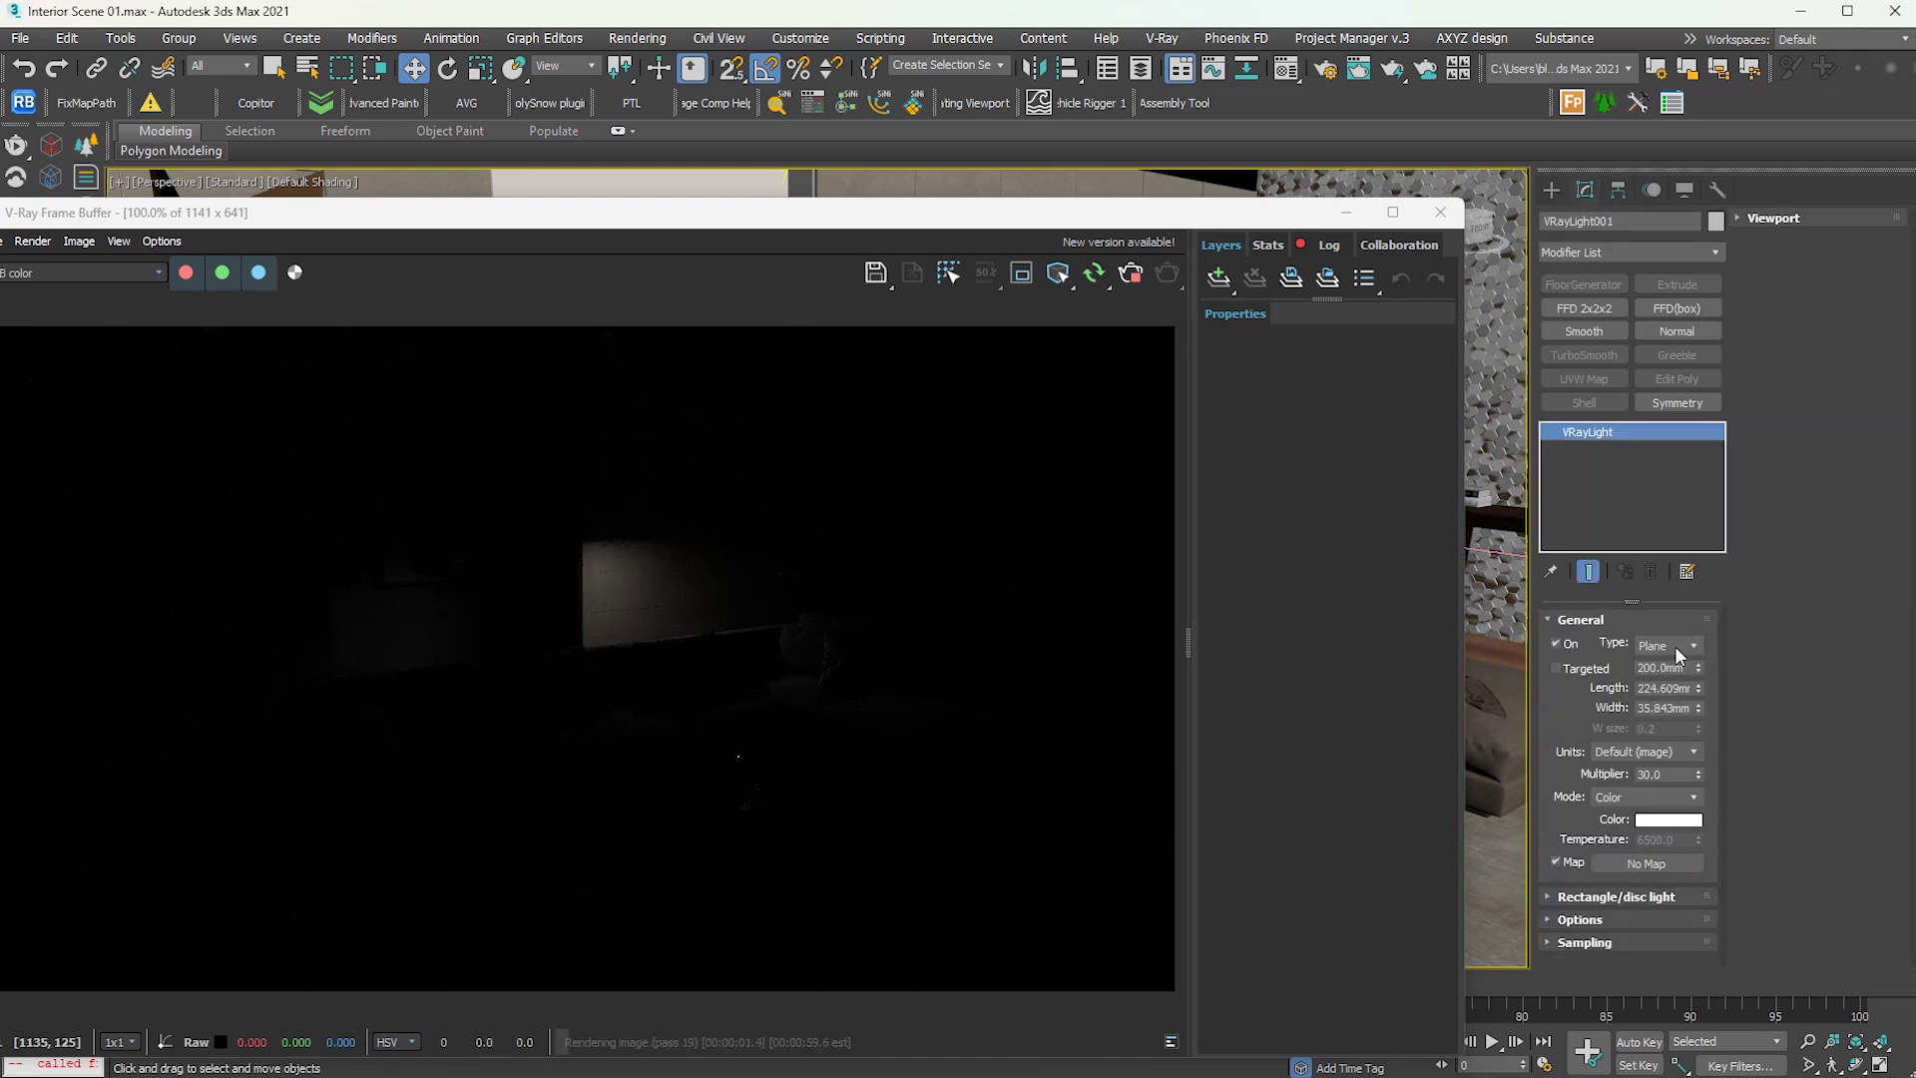
left_click(1691, 645)
left_click(1676, 693)
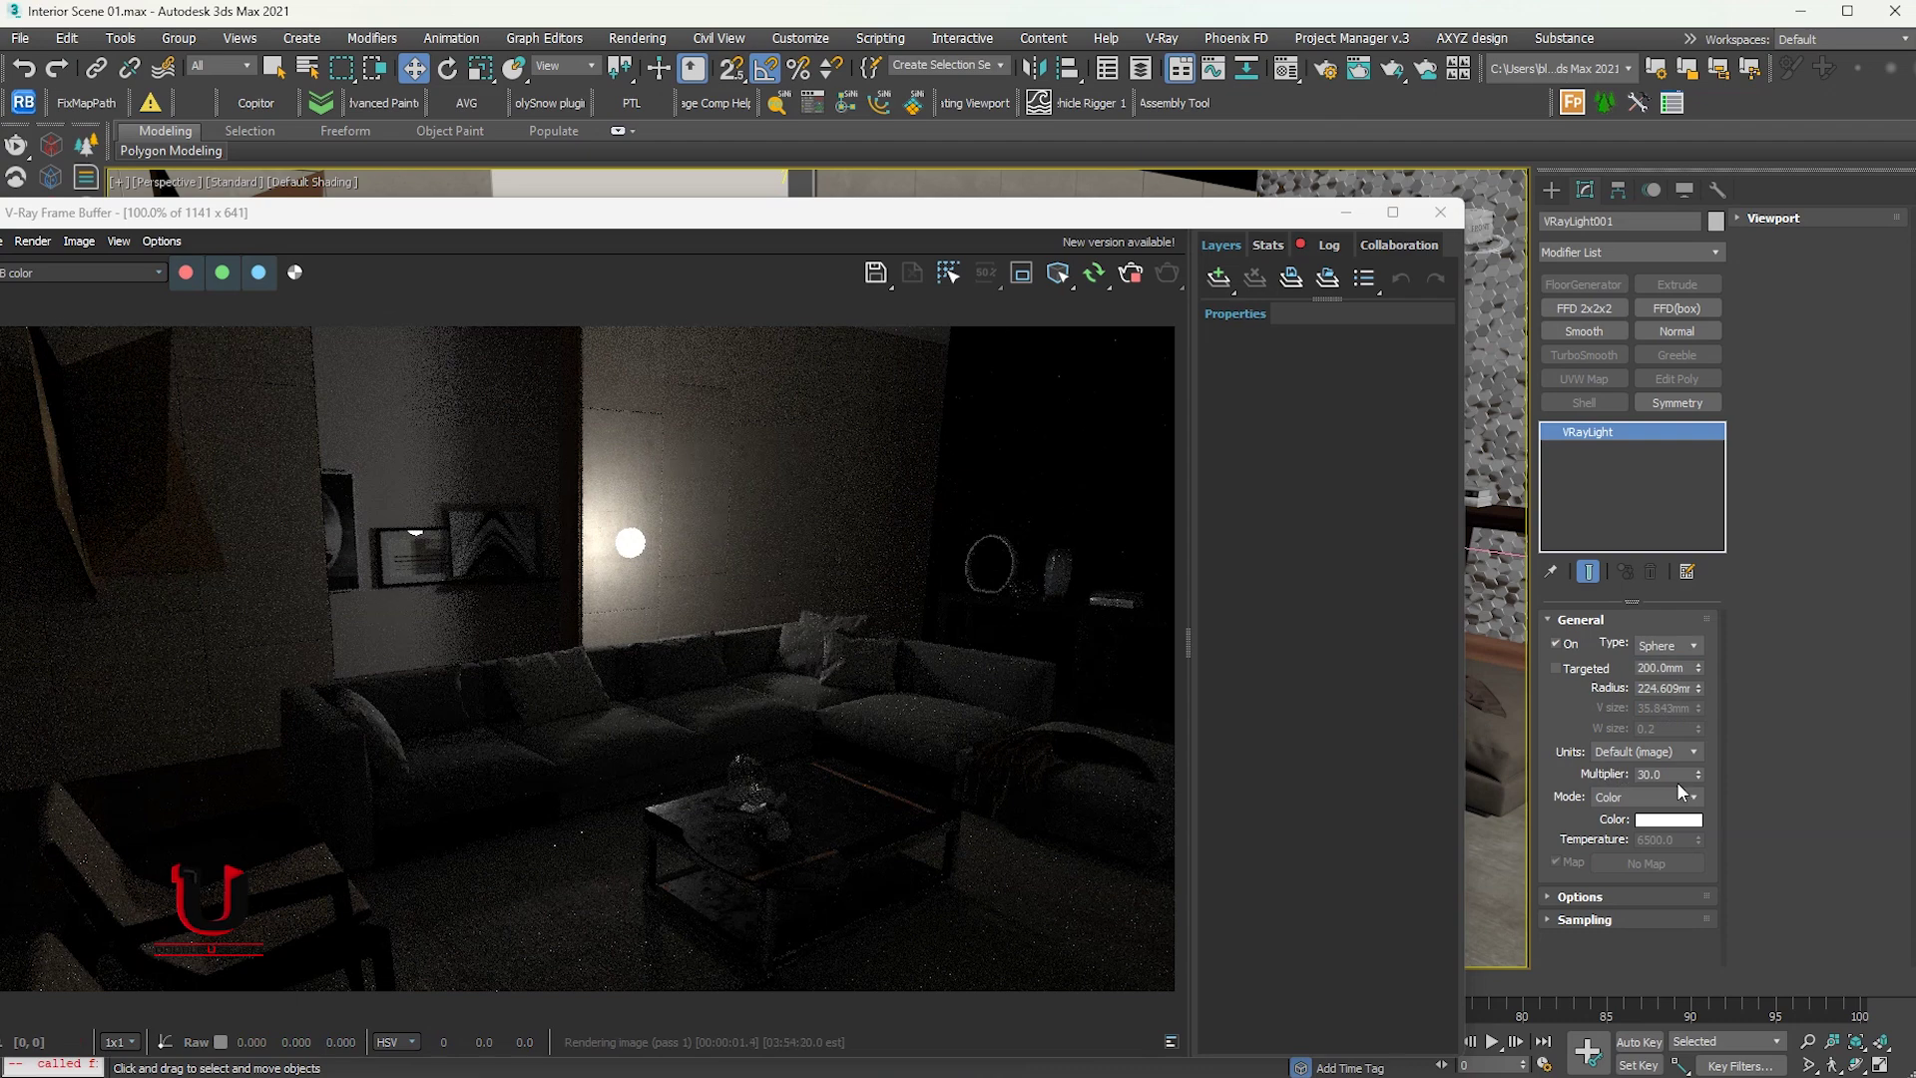
left_click(1689, 776)
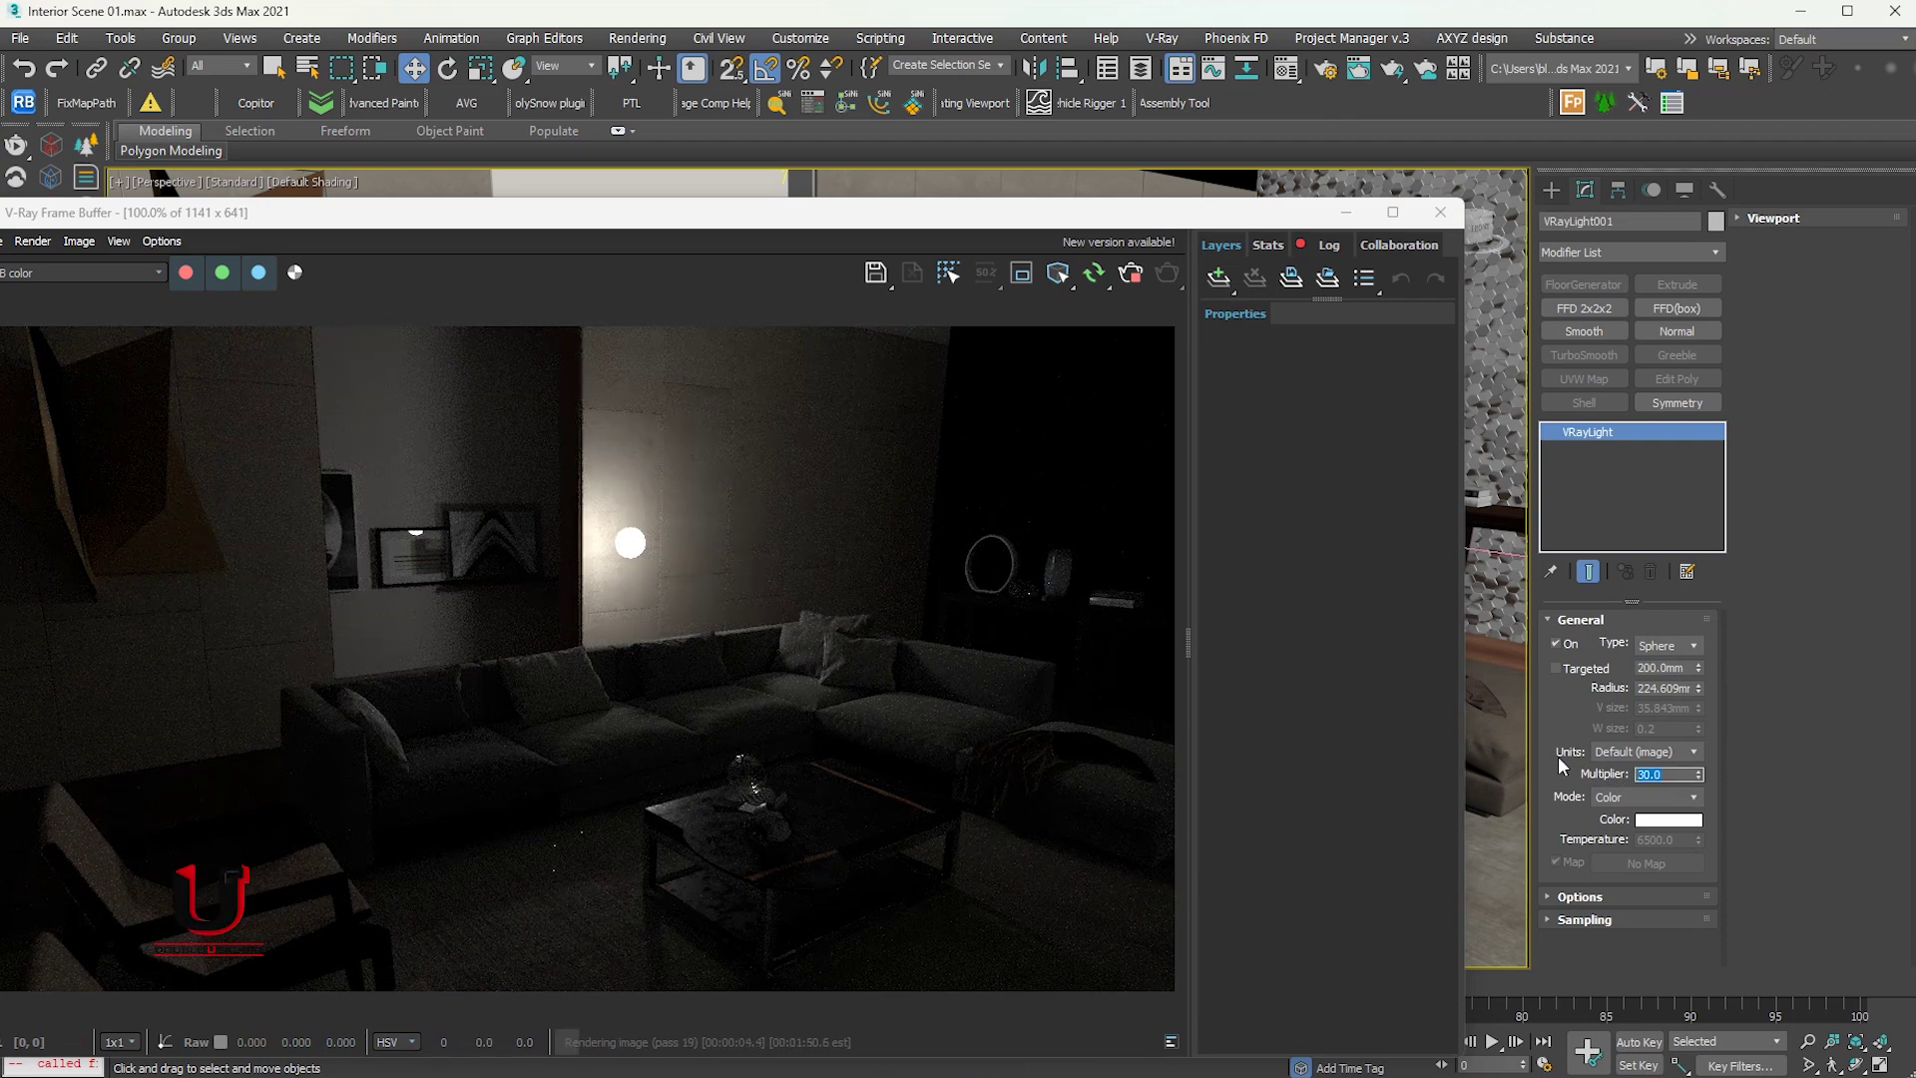